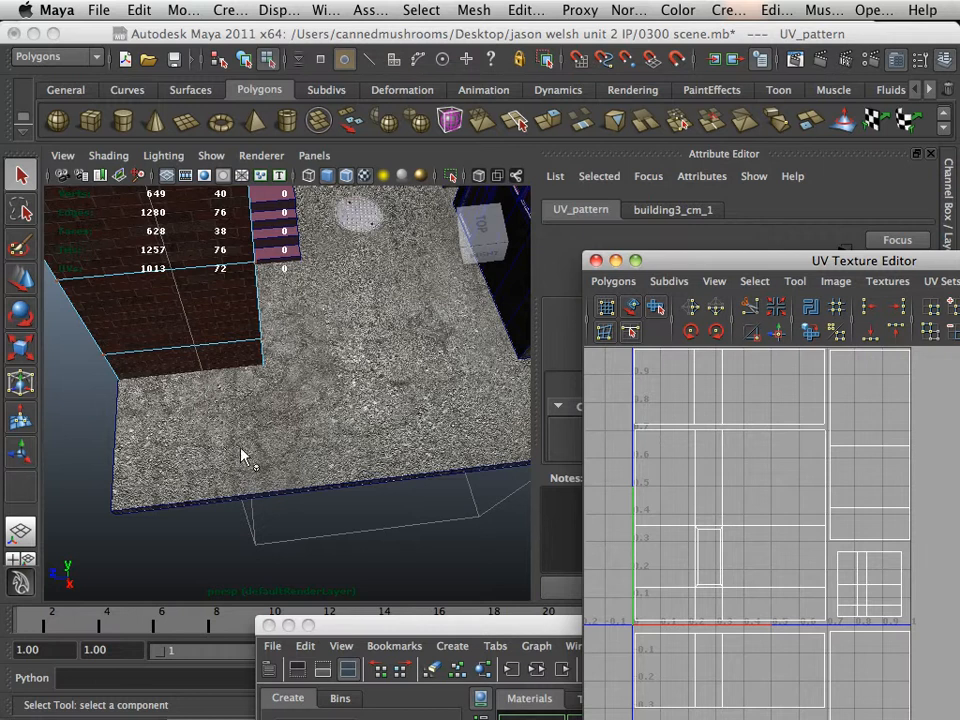
{"action": "left_click_drag", "start_coordinate": [376, 441], "coordinate": [353, 440]}
{"action": "left_click_drag", "start_coordinate": [282, 455], "coordinate": [372, 466]}
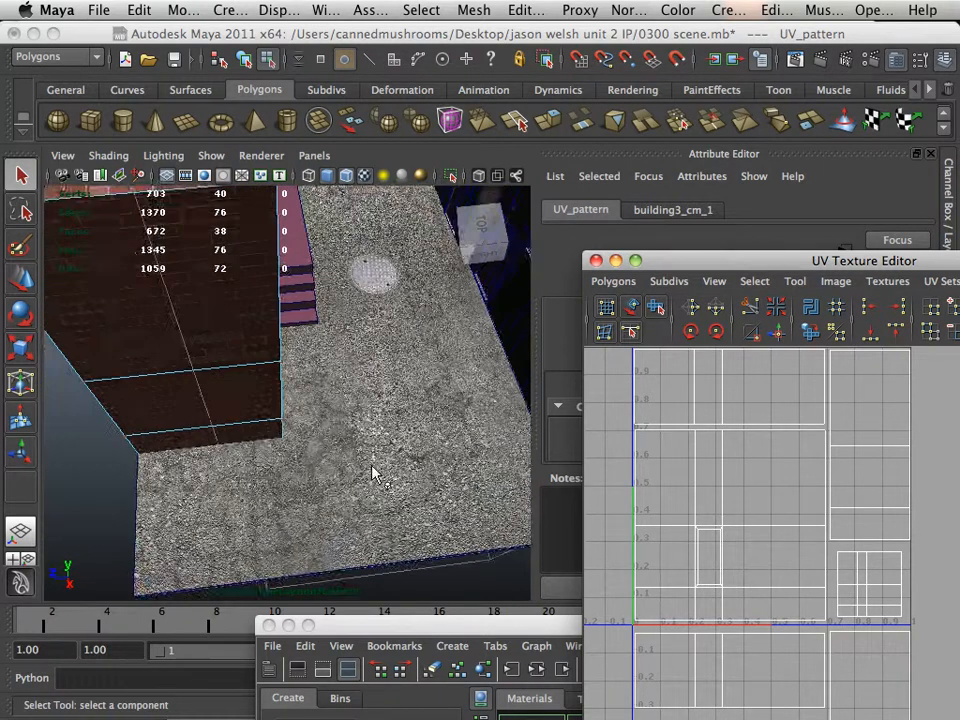
{"action": "scroll", "coordinate": [372, 471], "scroll_direction": "up", "scroll_amount": 3}
{"action": "scroll", "coordinate": [372, 474], "scroll_direction": "down", "scroll_amount": 3}
- Switch to Firefox and search Google Images for asphalt
{"action": "mouse_move", "coordinate": [340, 716]}
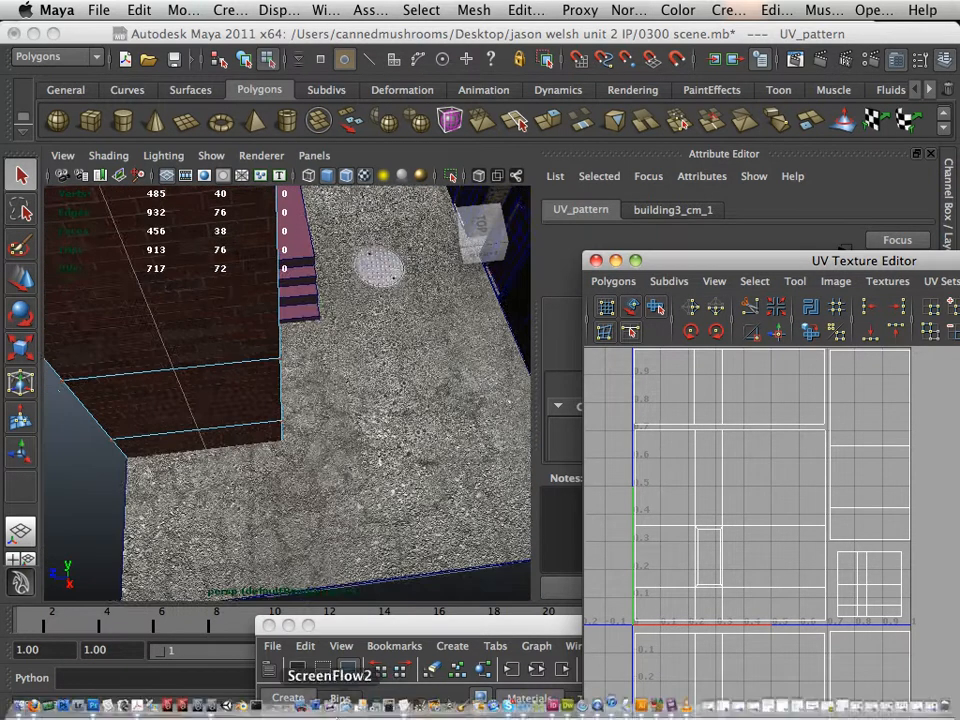
{"action": "left_click", "coordinate": [33, 708]}
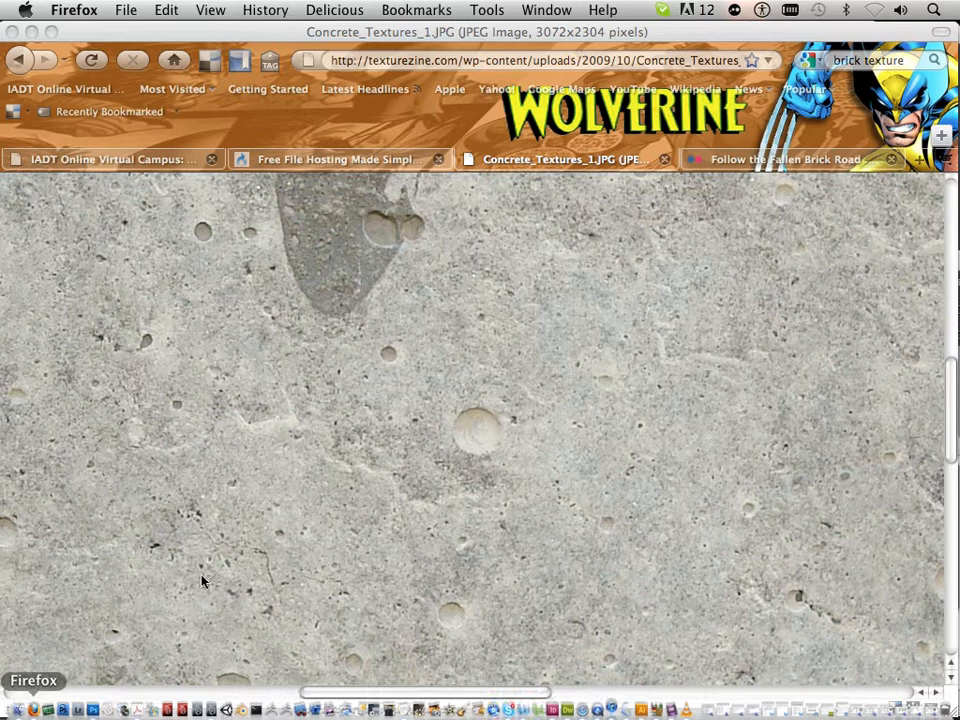
{"action": "left_click", "coordinate": [900, 60]}
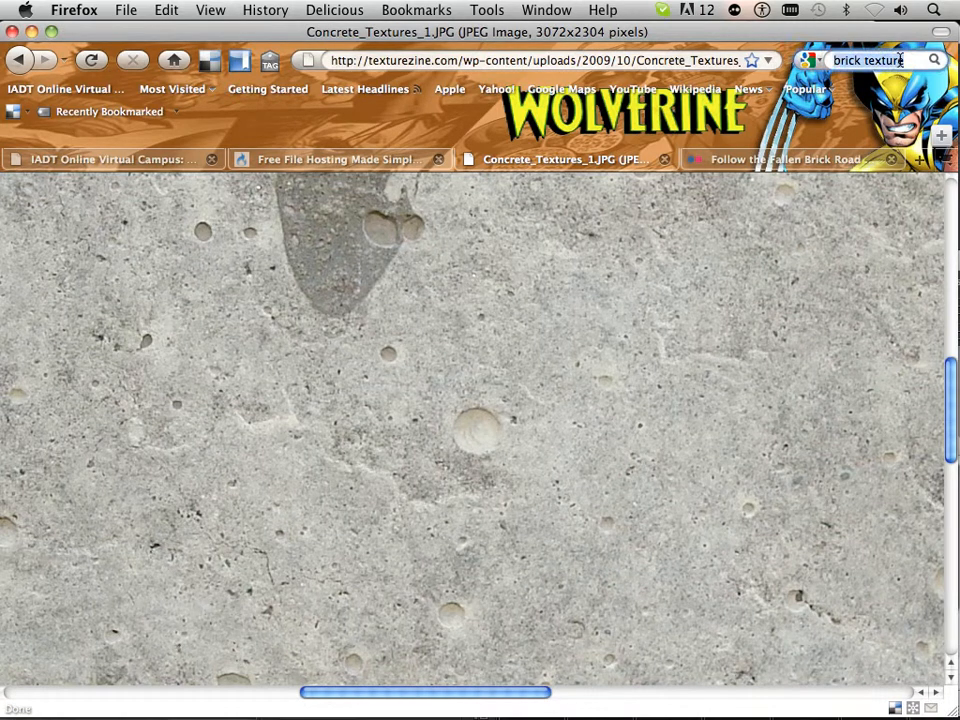
{"action": "type", "text": "ash"}
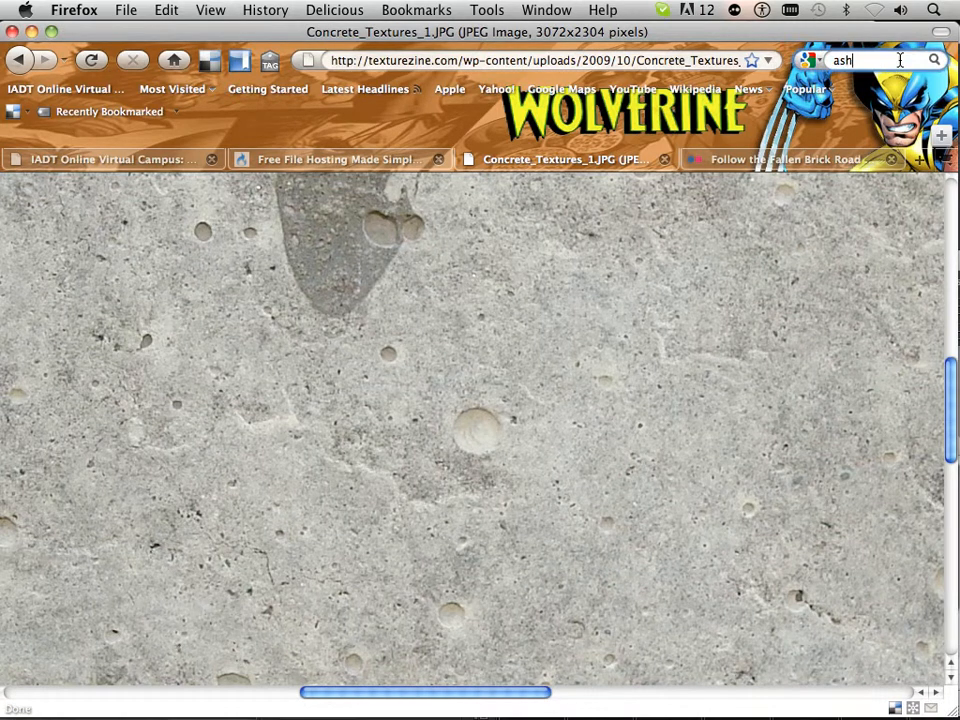
{"action": "type", "text": "palt"}
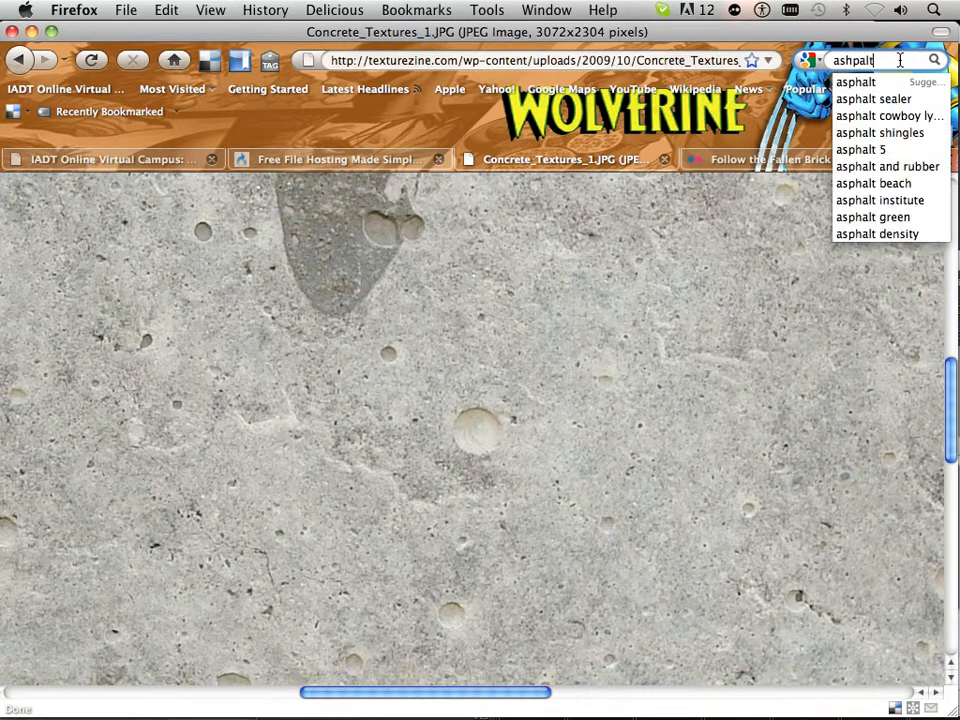
{"action": "key", "text": "Return"}
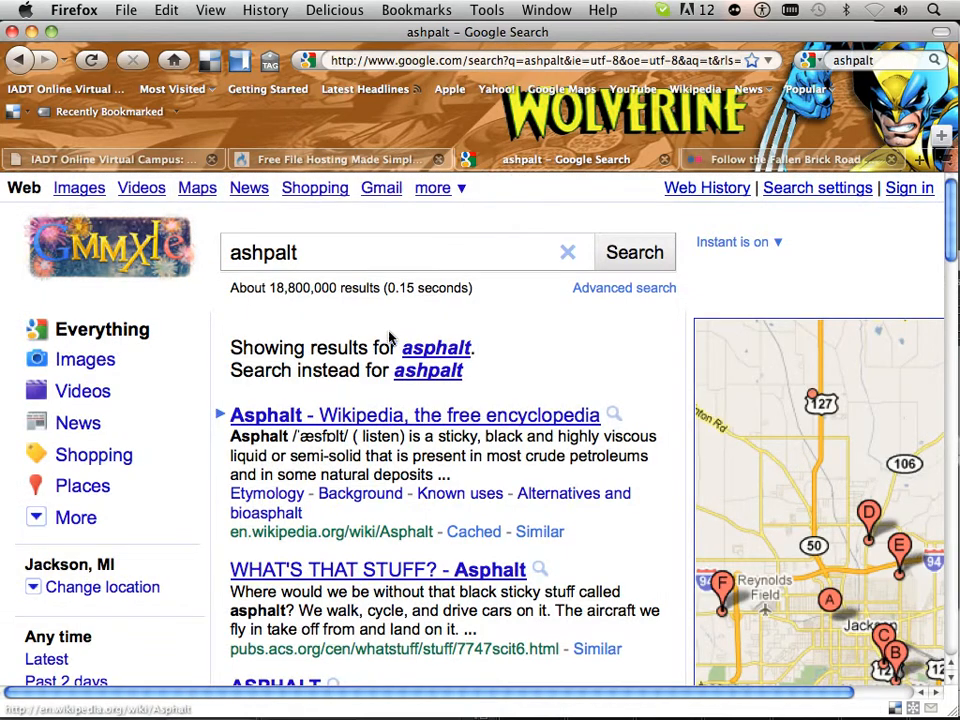
{"action": "left_click", "coordinate": [428, 354]}
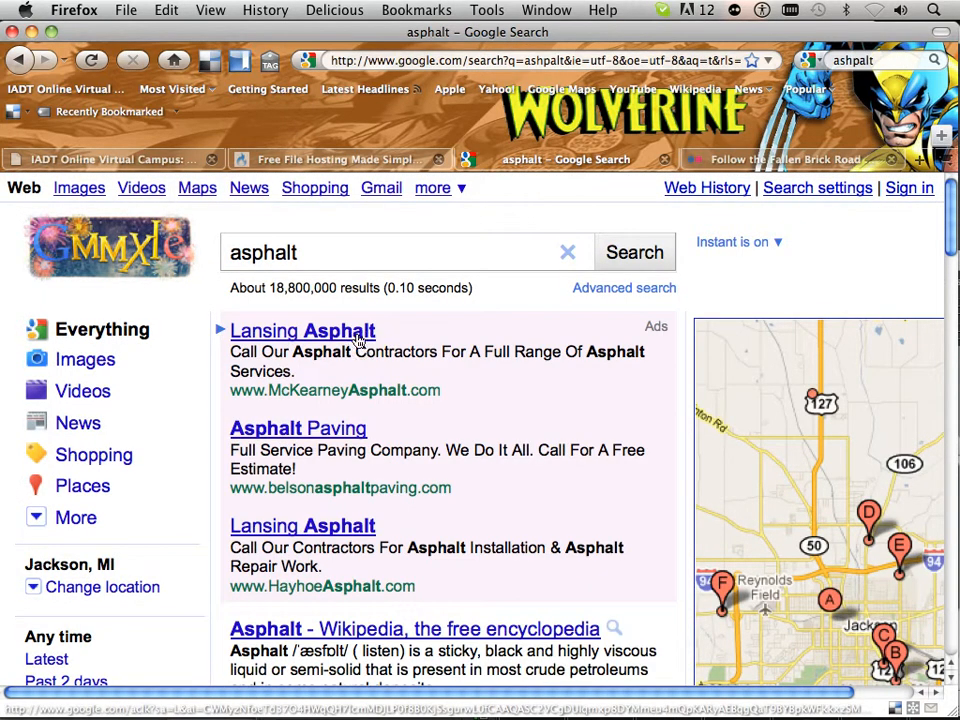
{"action": "left_click", "coordinate": [79, 188]}
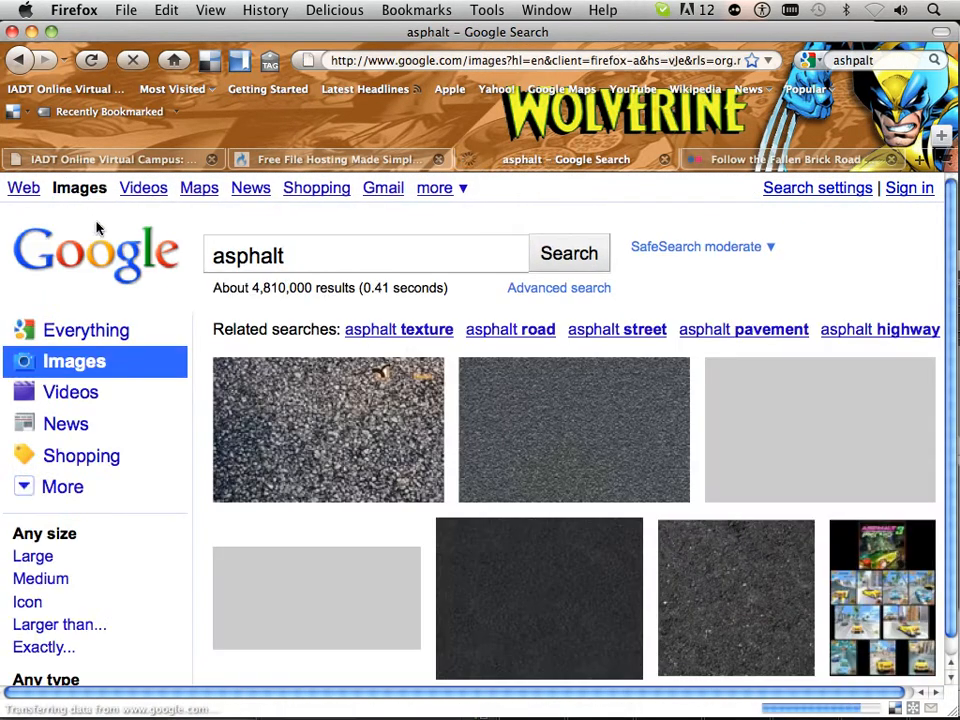
- Filter the asphalt image results to pictures larger than 6 MP (2816×2112)
{"action": "scroll", "coordinate": [221, 368], "scroll_direction": "down", "scroll_amount": 5}
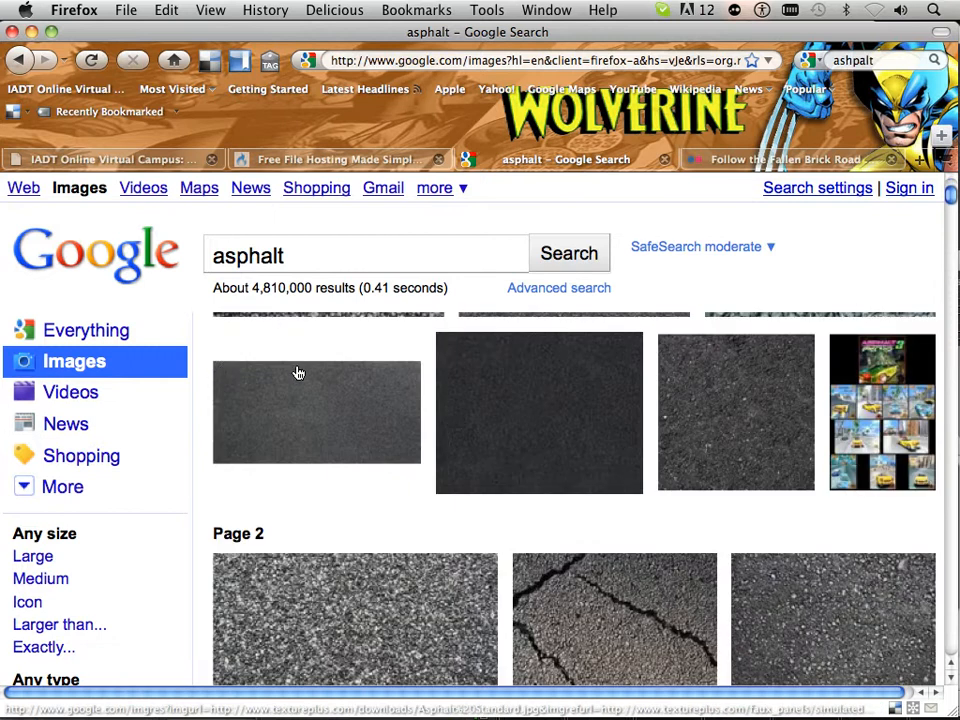
{"action": "scroll", "coordinate": [297, 373], "scroll_direction": "down", "scroll_amount": 10}
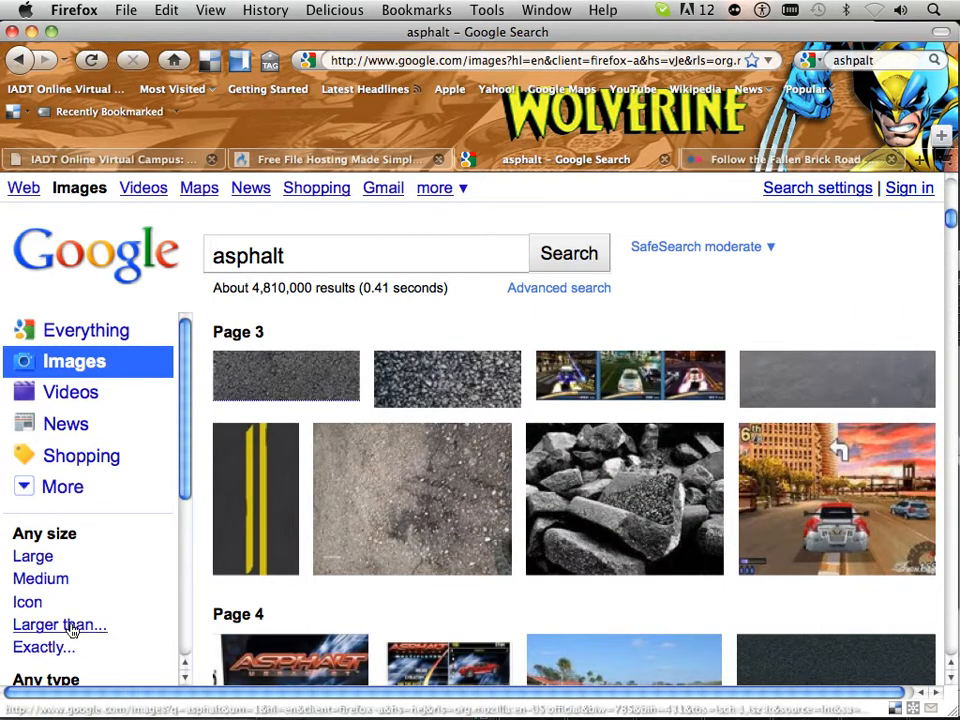
{"action": "left_click", "coordinate": [70, 624]}
{"action": "mouse_move", "coordinate": [290, 468]}
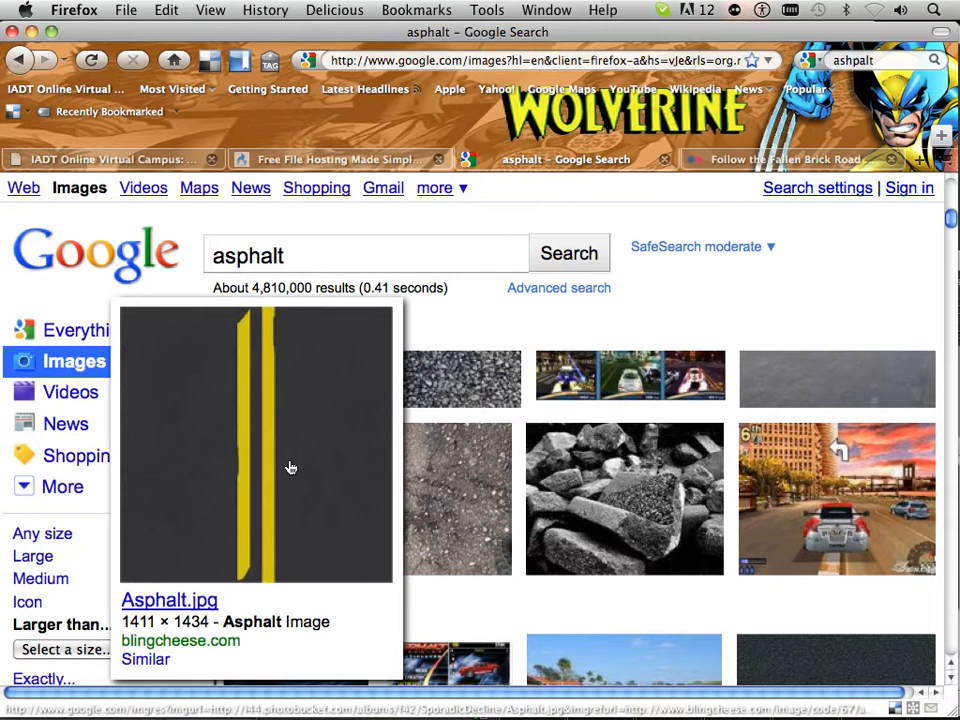
{"action": "left_click", "coordinate": [108, 652]}
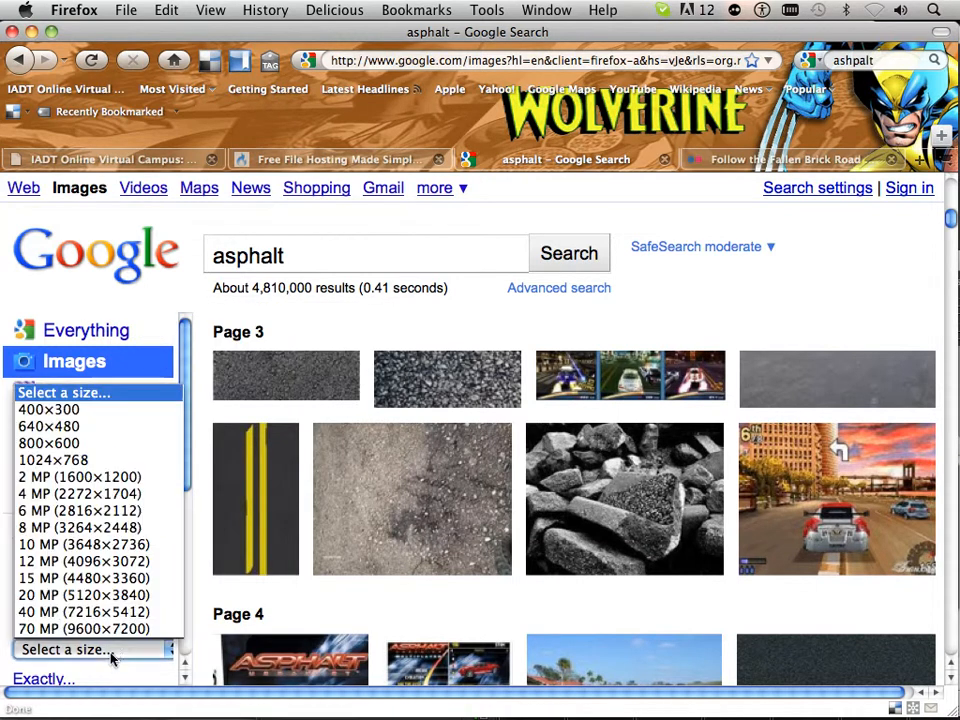
{"action": "left_click", "coordinate": [90, 510]}
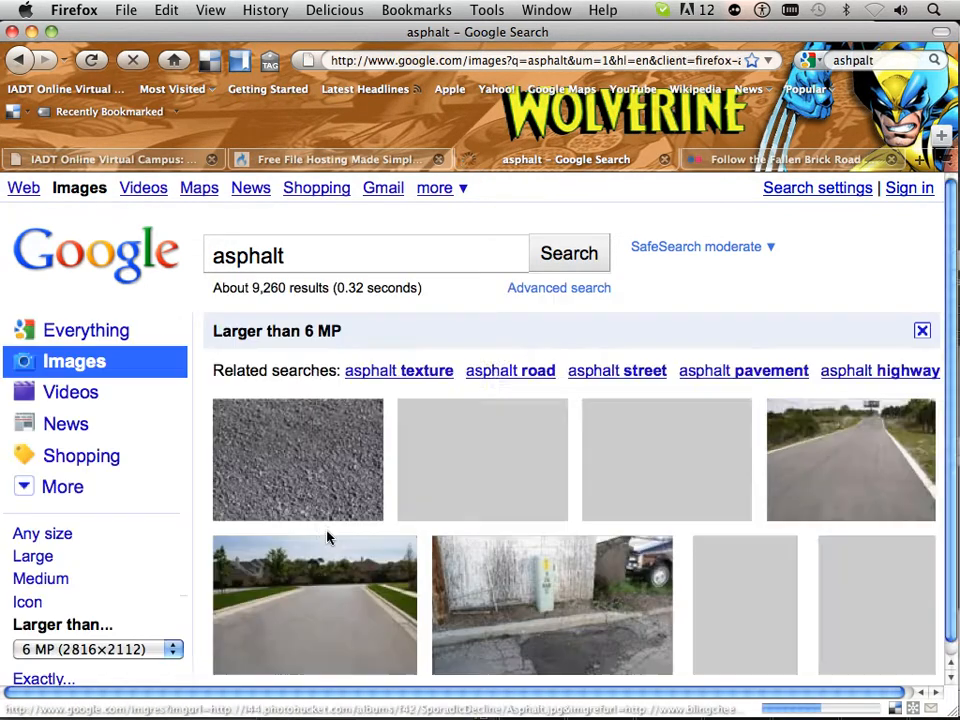
- Open the Asphalt_deterioration.jpg photo of cracked grey asphalt at full size and copy the image
{"action": "scroll", "coordinate": [347, 525], "scroll_direction": "down", "scroll_amount": 2}
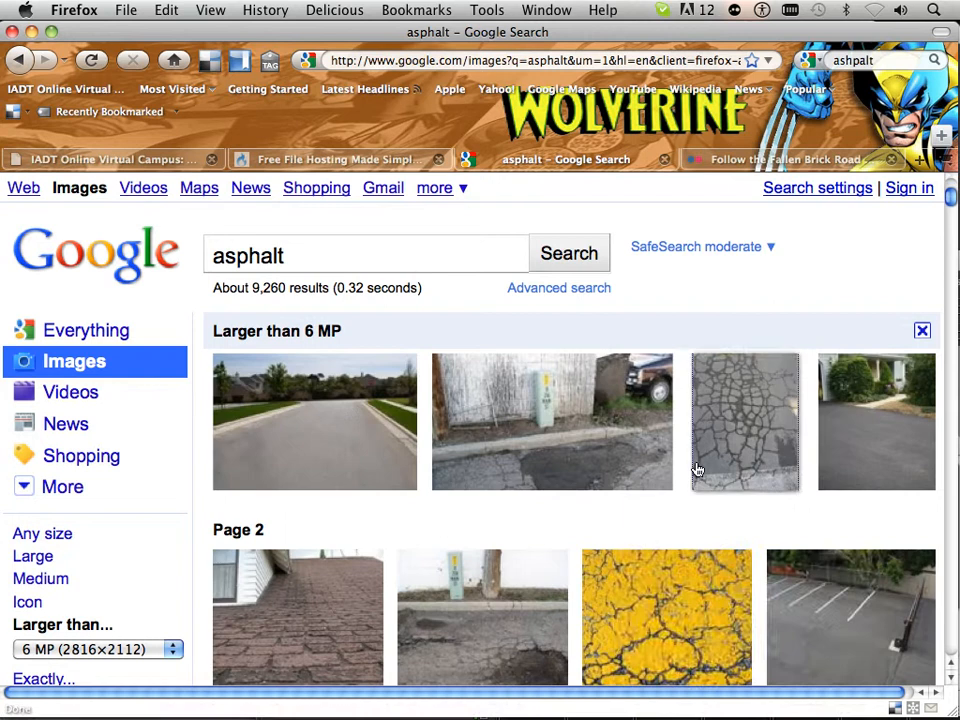
{"action": "left_click", "coordinate": [724, 435]}
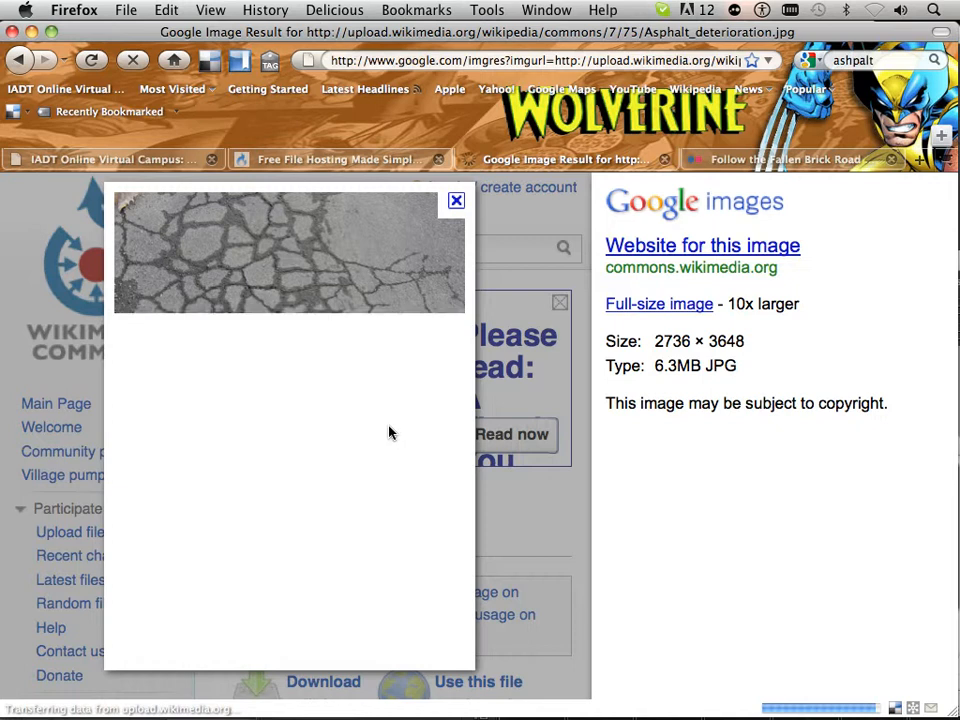
{"action": "left_click", "coordinate": [655, 305]}
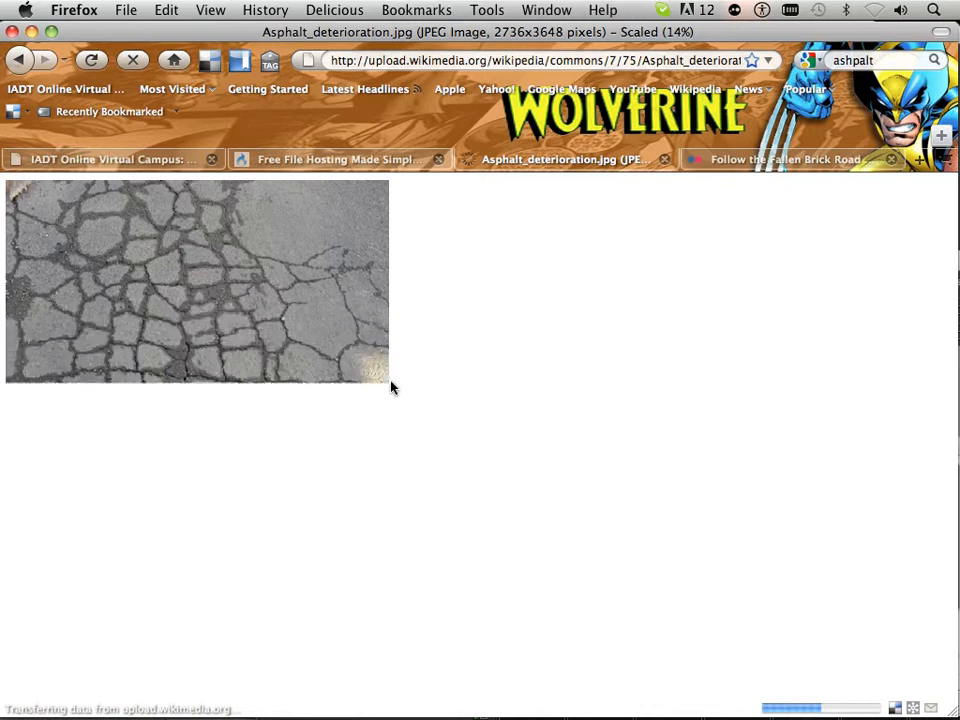
{"action": "right_click", "coordinate": [309, 376]}
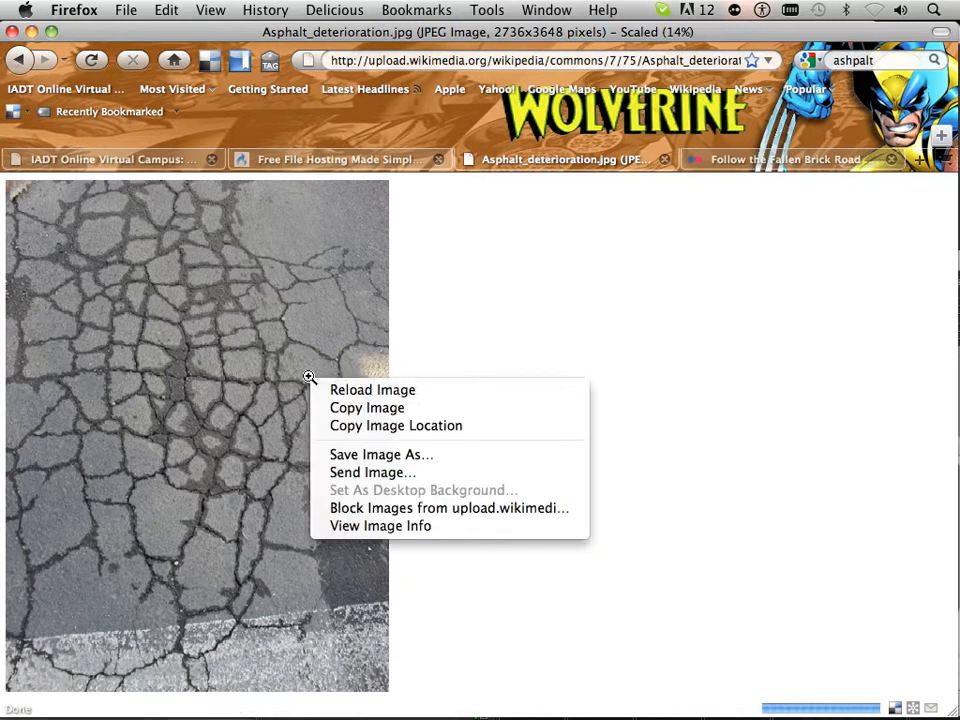
{"action": "left_click", "coordinate": [334, 407]}
- Switch to Photoshop and hide Layer 7, the cracked patch, in road_w_manhole.psd
{"action": "mouse_move", "coordinate": [300, 712]}
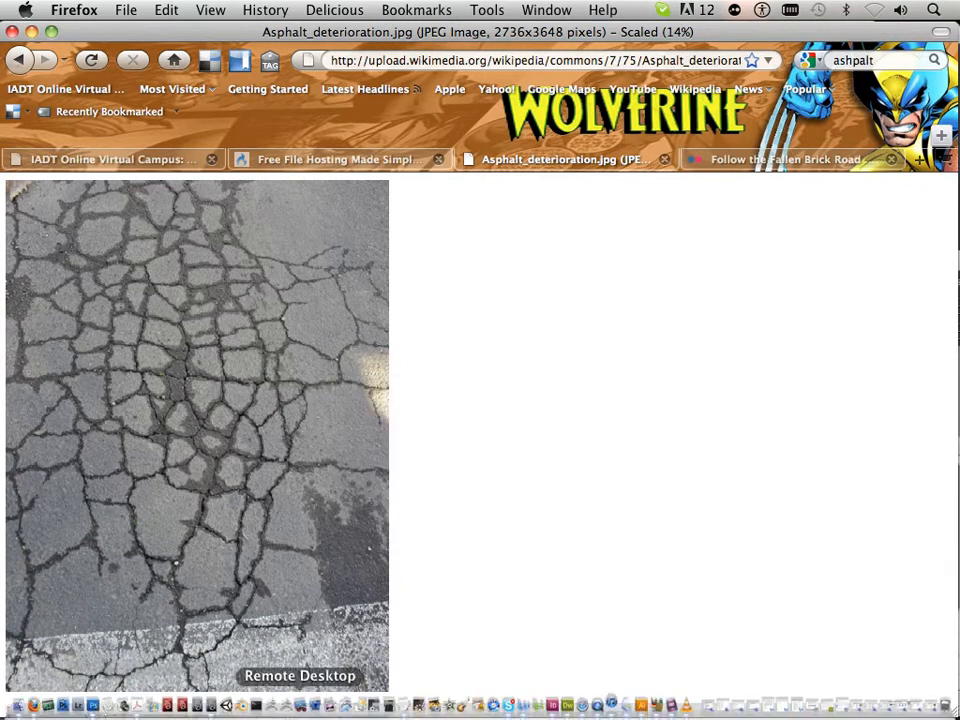
{"action": "left_click", "coordinate": [98, 710]}
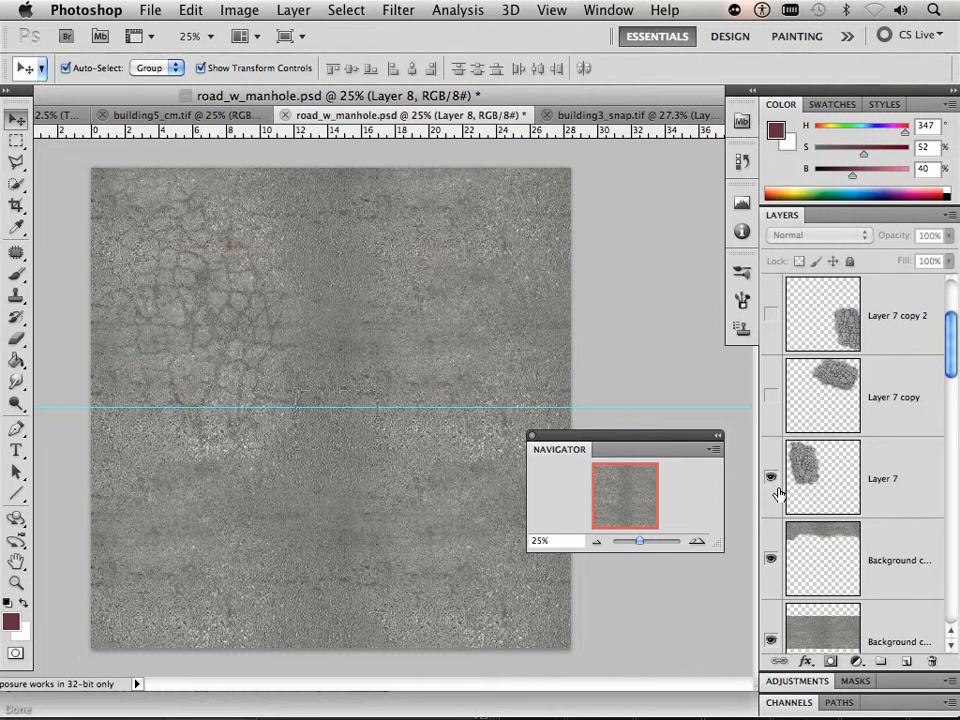
{"action": "left_click", "coordinate": [771, 478]}
{"action": "scroll", "coordinate": [800, 488], "scroll_direction": "down", "scroll_amount": 3}
{"action": "scroll", "coordinate": [805, 455], "scroll_direction": "up", "scroll_amount": 2}
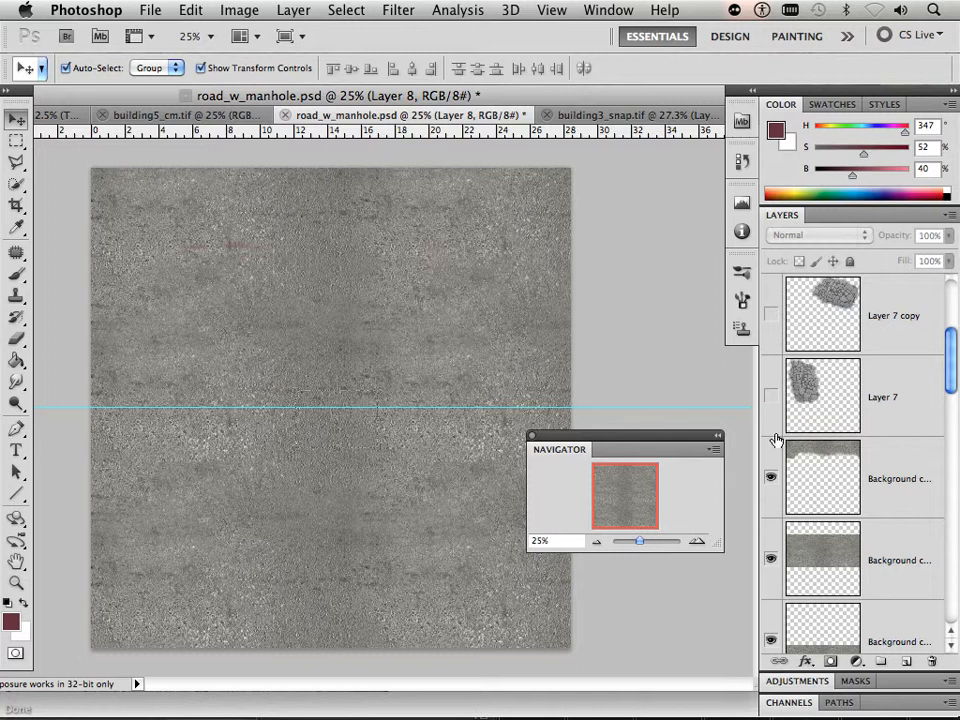
- Move Layer 6 above the background copies, directly beneath Layer 7, and toggle its visibility off and on to compare
{"action": "scroll", "coordinate": [786, 440], "scroll_direction": "down", "scroll_amount": 3}
{"action": "left_click", "coordinate": [895, 488]}
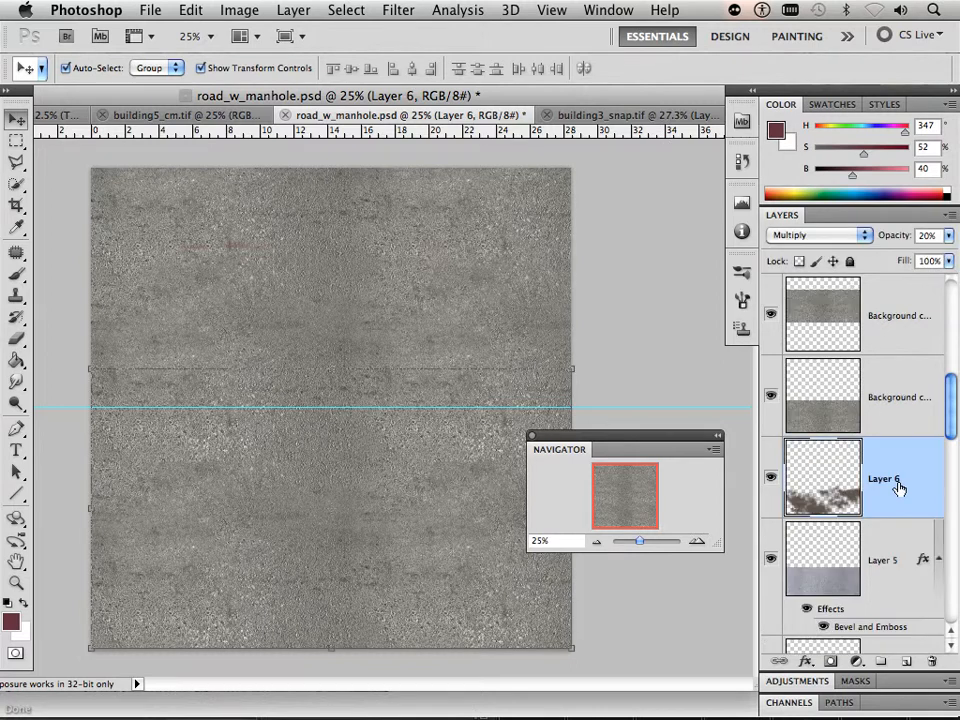
{"action": "mouse_move", "coordinate": [907, 489]}
{"action": "left_mouse_down"}
{"action": "mouse_move", "coordinate": [881, 273]}
{"action": "mouse_move", "coordinate": [873, 316]}
{"action": "left_mouse_up"}
{"action": "scroll", "coordinate": [865, 355], "scroll_direction": "up", "scroll_amount": 3}
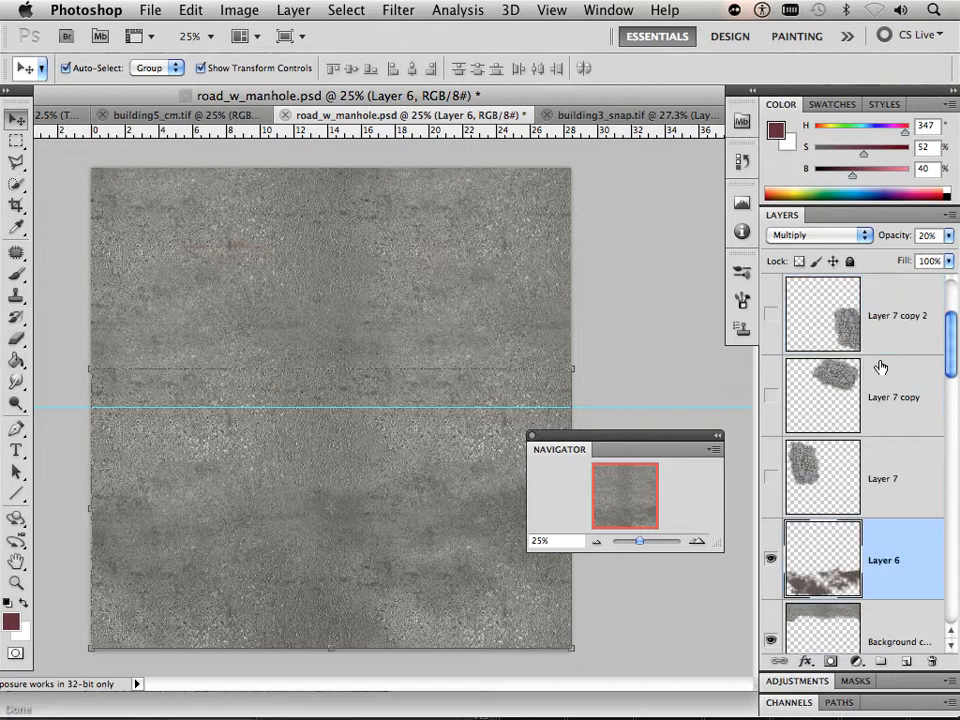
{"action": "scroll", "coordinate": [880, 368], "scroll_direction": "down", "scroll_amount": 1}
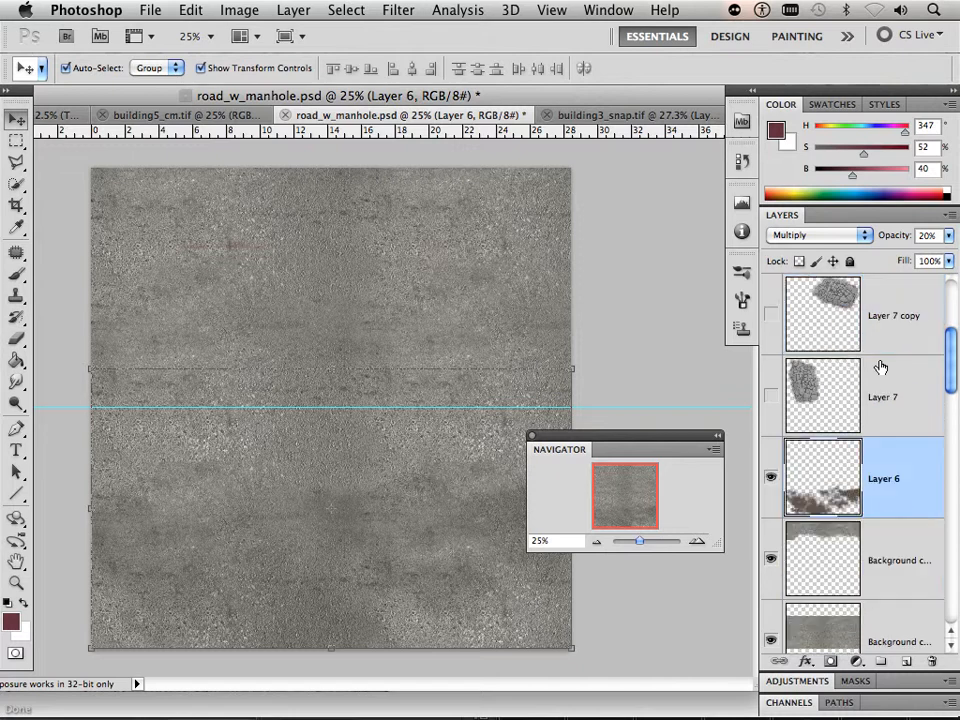
{"action": "left_click", "coordinate": [770, 481]}
{"action": "left_click", "coordinate": [770, 481]}
{"action": "scroll", "coordinate": [844, 366], "scroll_direction": "up", "scroll_amount": 2}
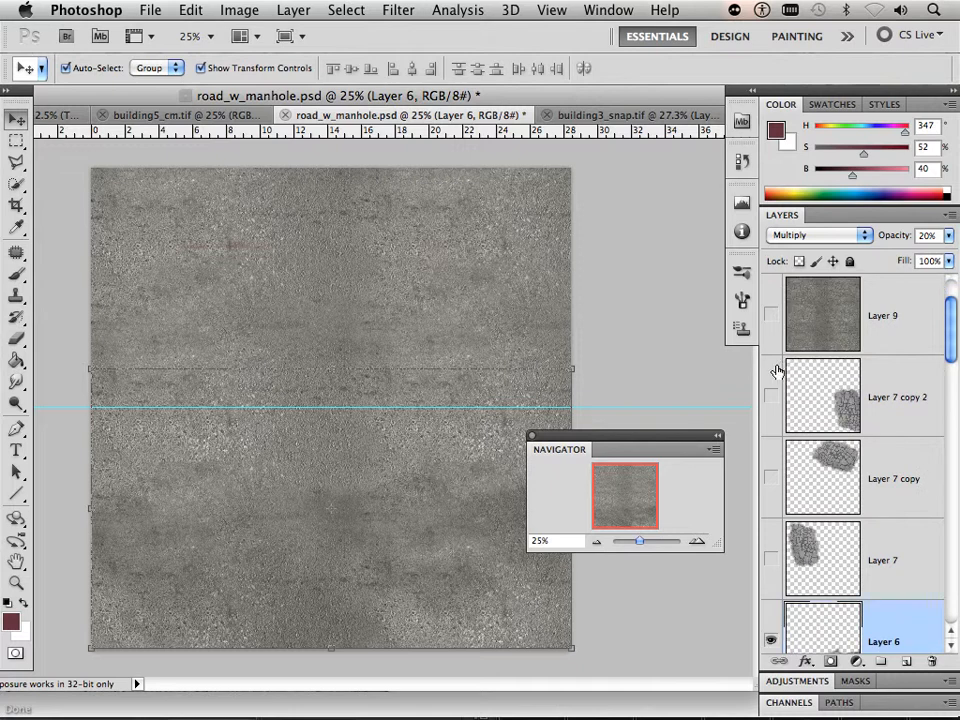
- Paste the copied asphalt photo above Layer 6, scale it to about 28.89% and place it over the road's left half
{"action": "left_click", "coordinate": [180, 10]}
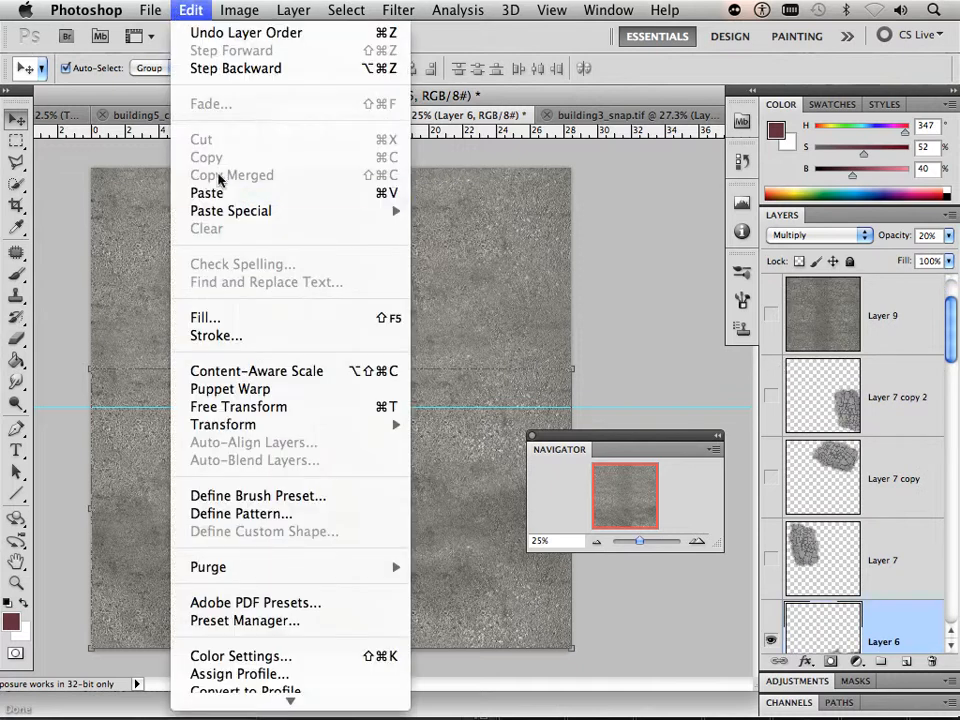
{"action": "left_click", "coordinate": [204, 191]}
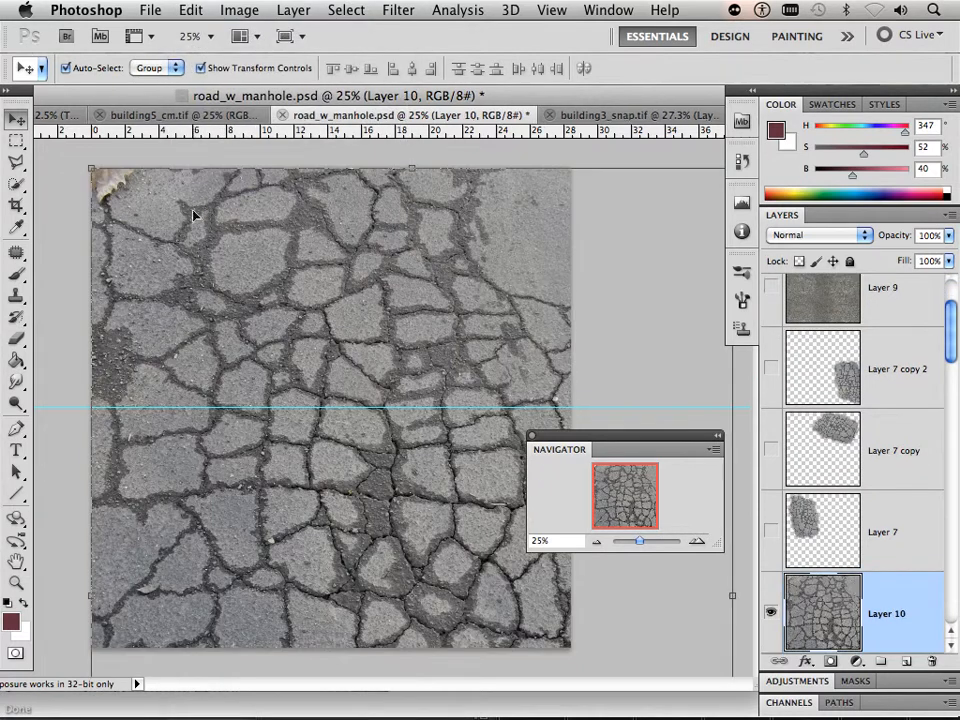
{"action": "key", "text": "ctrl+t"}
{"action": "left_click_drag", "start_coordinate": [93, 168], "coordinate": [348, 511]}
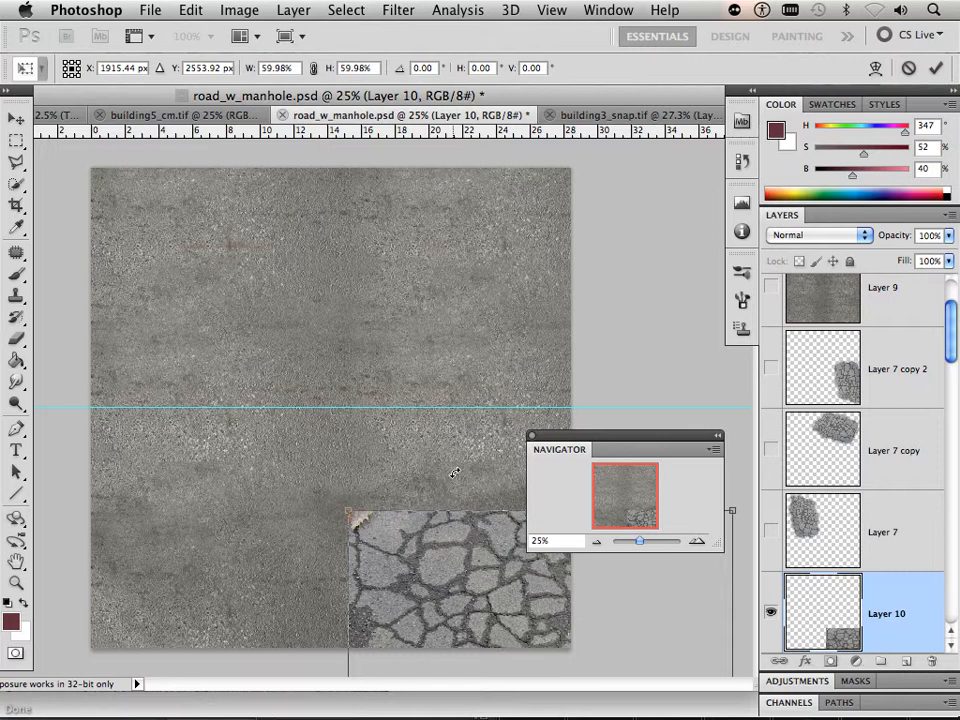
{"action": "left_click_drag", "start_coordinate": [210, 136], "coordinate": [215, 197]}
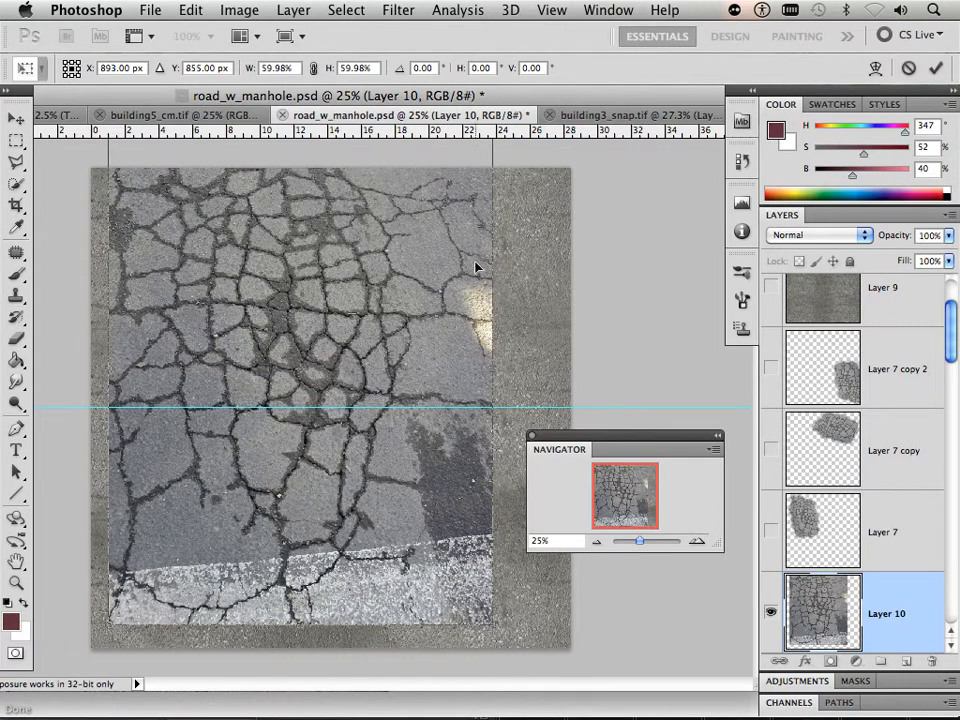
{"action": "left_click_drag", "start_coordinate": [476, 267], "coordinate": [446, 321]}
{"action": "left_click_drag", "start_coordinate": [476, 259], "coordinate": [291, 251]}
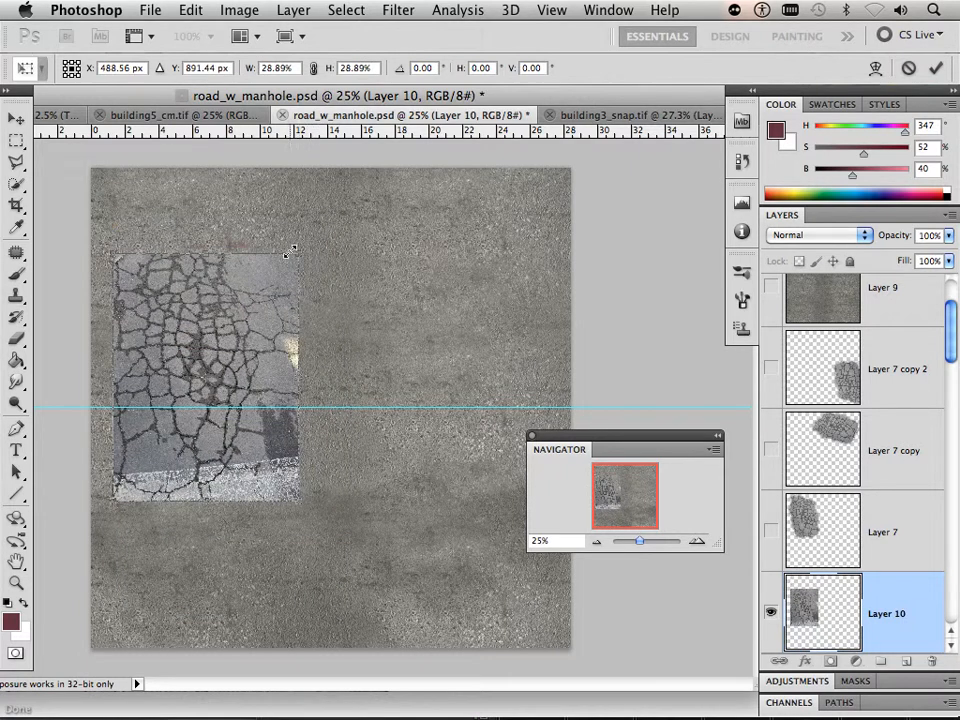
{"action": "left_click", "coordinate": [16, 118]}
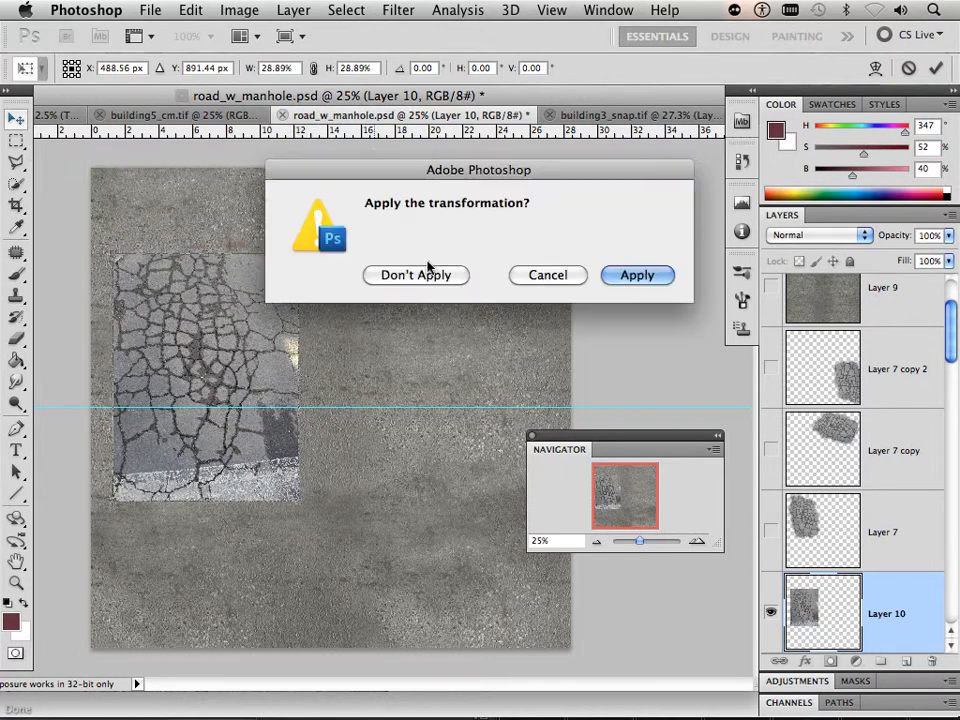
{"action": "left_click", "coordinate": [636, 275]}
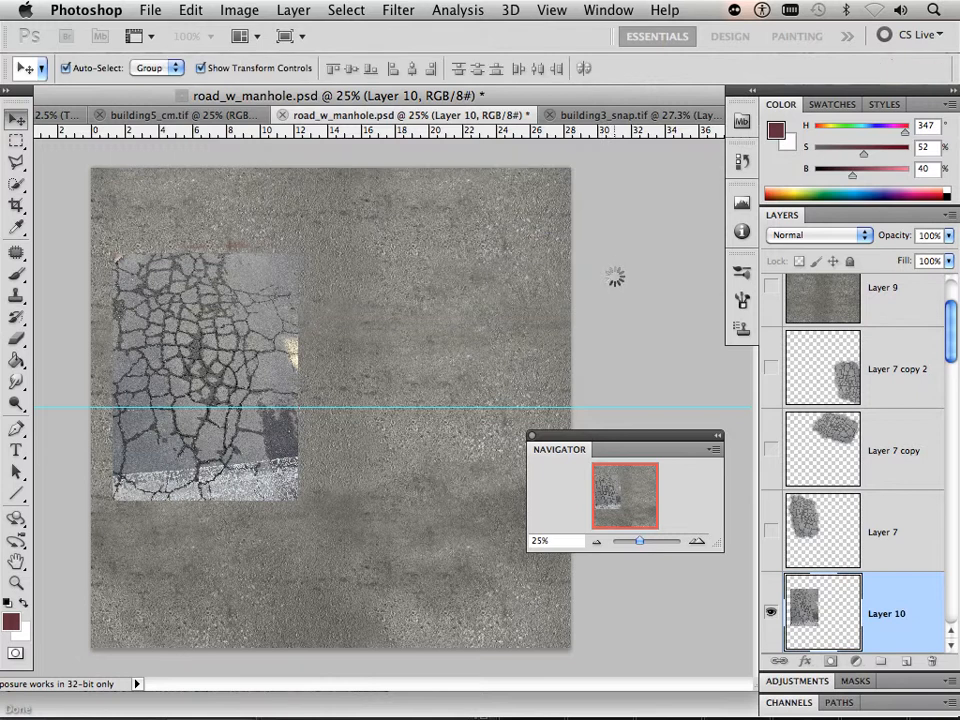
{"action": "left_click", "coordinate": [913, 375]}
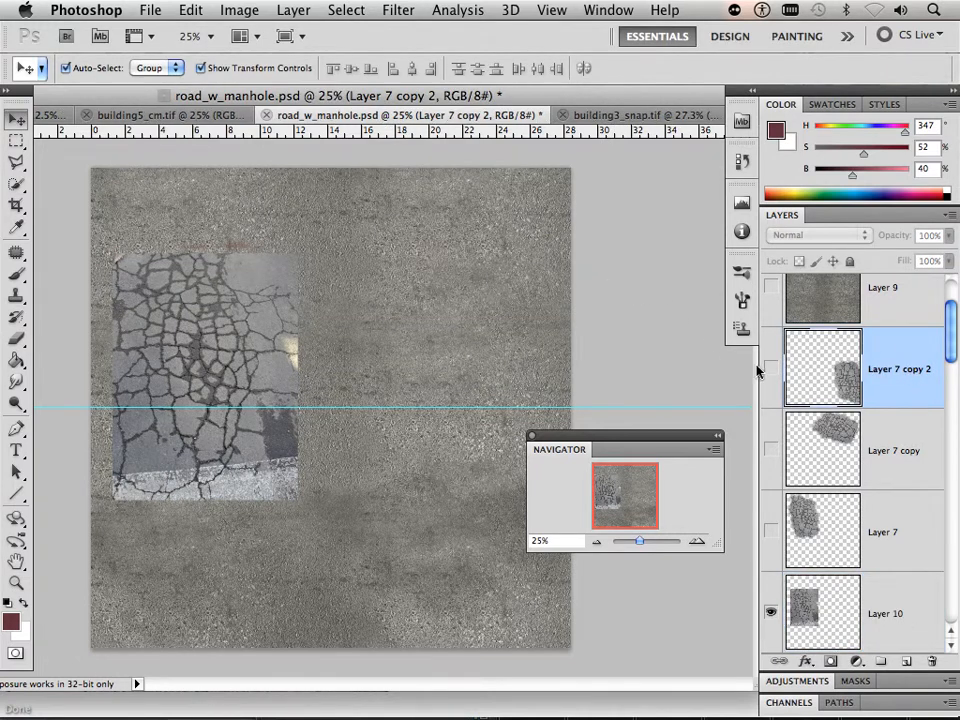
{"action": "scroll", "coordinate": [881, 310], "scroll_direction": "up", "scroll_amount": 2}
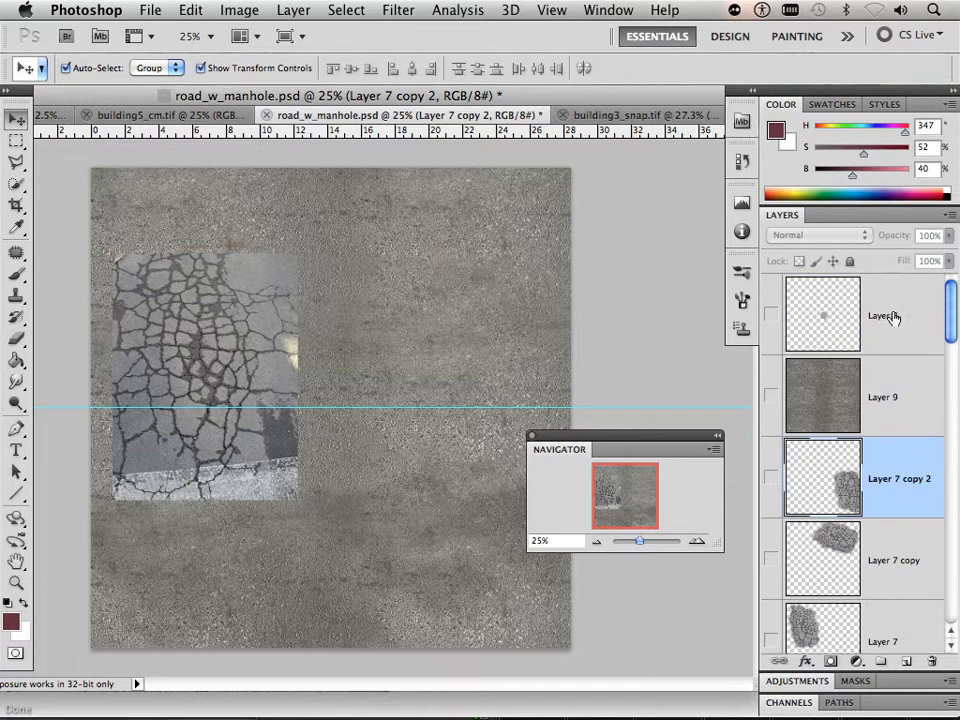
{"action": "left_click", "coordinate": [897, 318]}
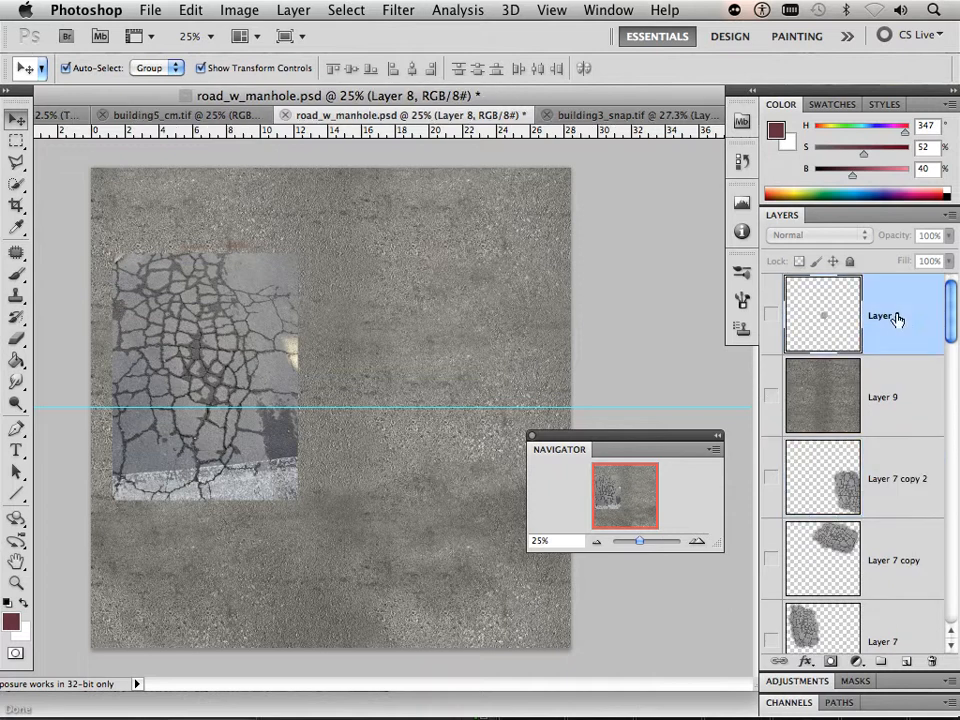
{"action": "left_click", "coordinate": [908, 480]}
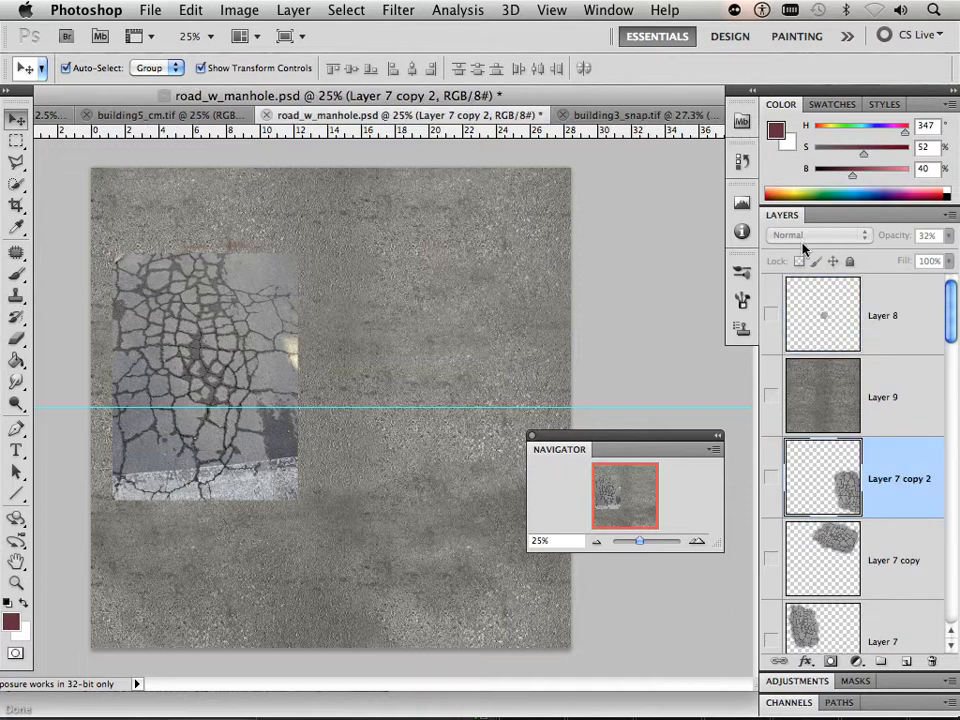
- Move Layer 10, the asphalt photo, between Layer 9 and Layer 7 copy 2 and set its blend mode to Overlay
{"action": "scroll", "coordinate": [772, 492], "scroll_direction": "down", "scroll_amount": 5}
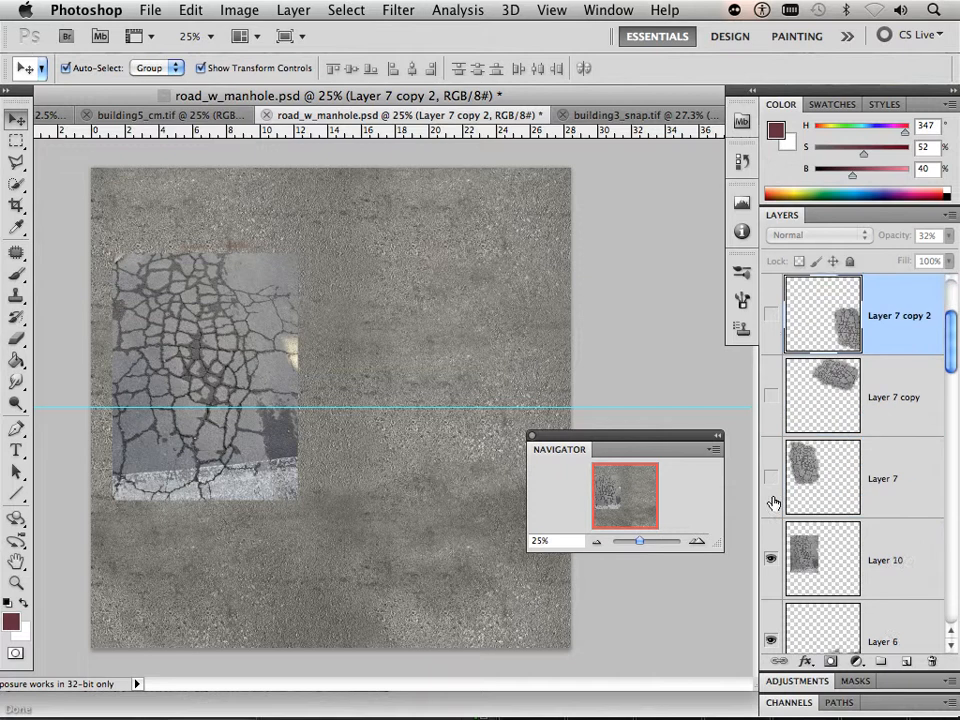
{"action": "left_click_drag", "start_coordinate": [833, 488], "coordinate": [889, 285]}
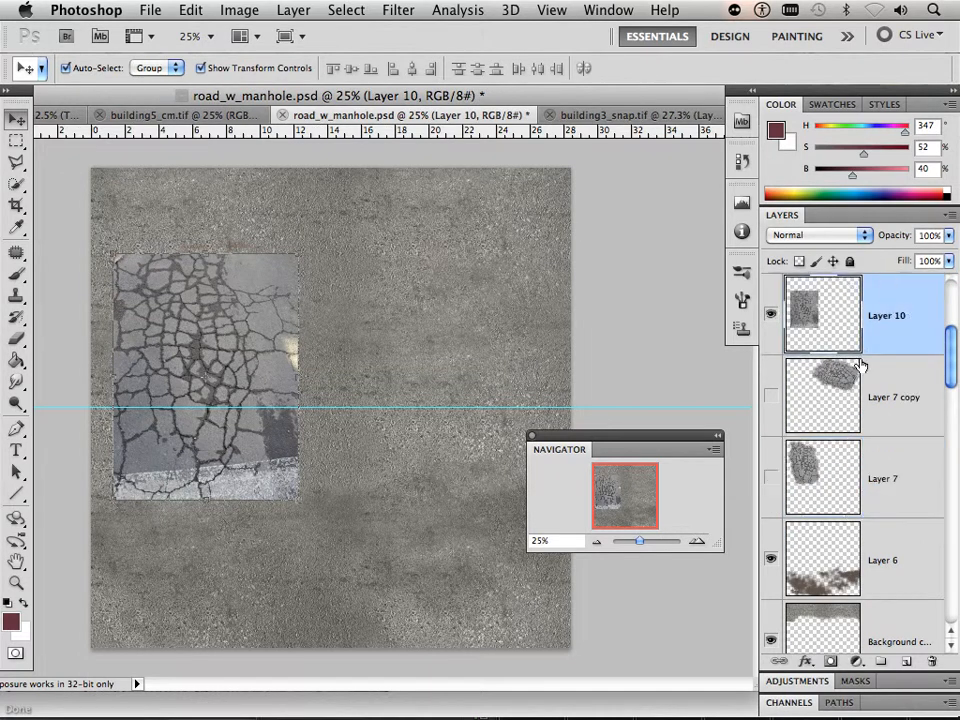
{"action": "scroll", "coordinate": [864, 371], "scroll_direction": "up", "scroll_amount": 3}
{"action": "scroll", "coordinate": [873, 428], "scroll_direction": "down", "scroll_amount": 1}
{"action": "left_click_drag", "start_coordinate": [874, 442], "coordinate": [887, 368]}
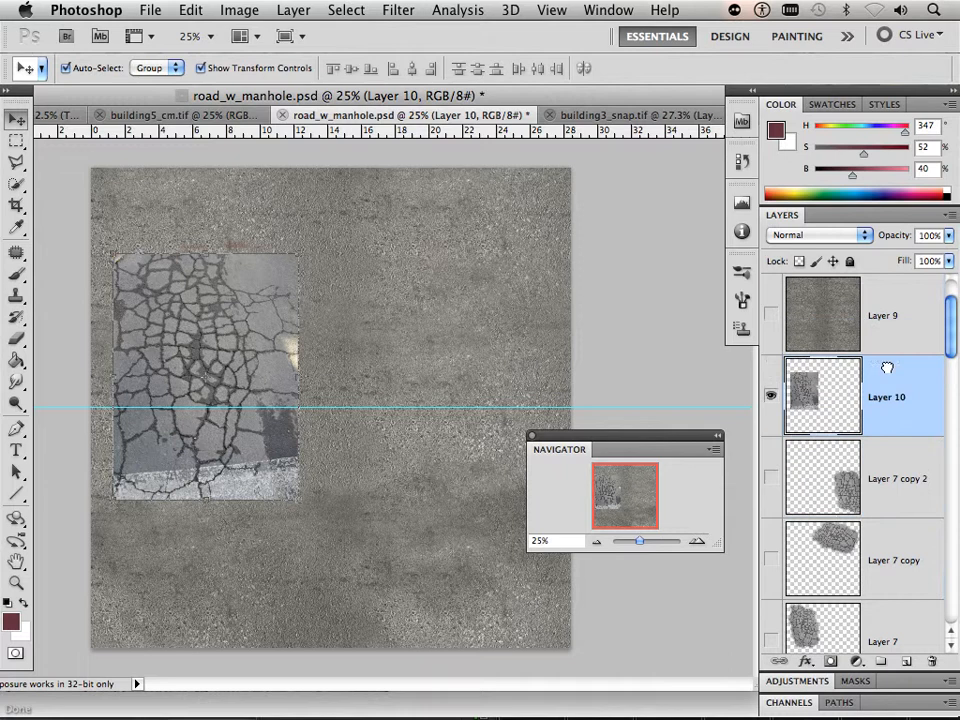
{"action": "left_click", "coordinate": [804, 238]}
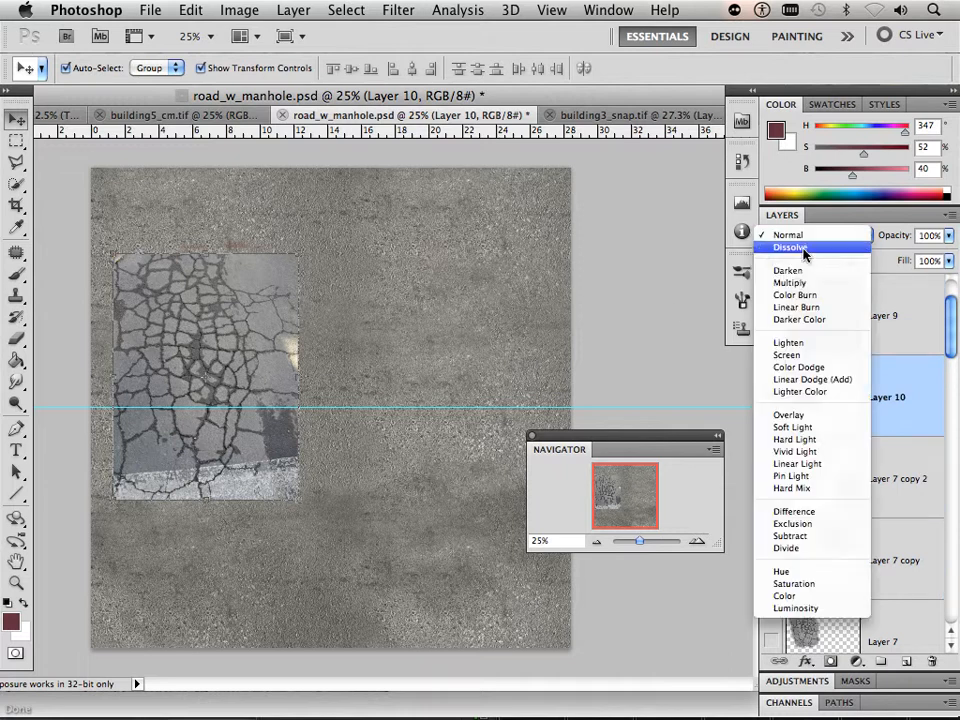
{"action": "left_click", "coordinate": [790, 414]}
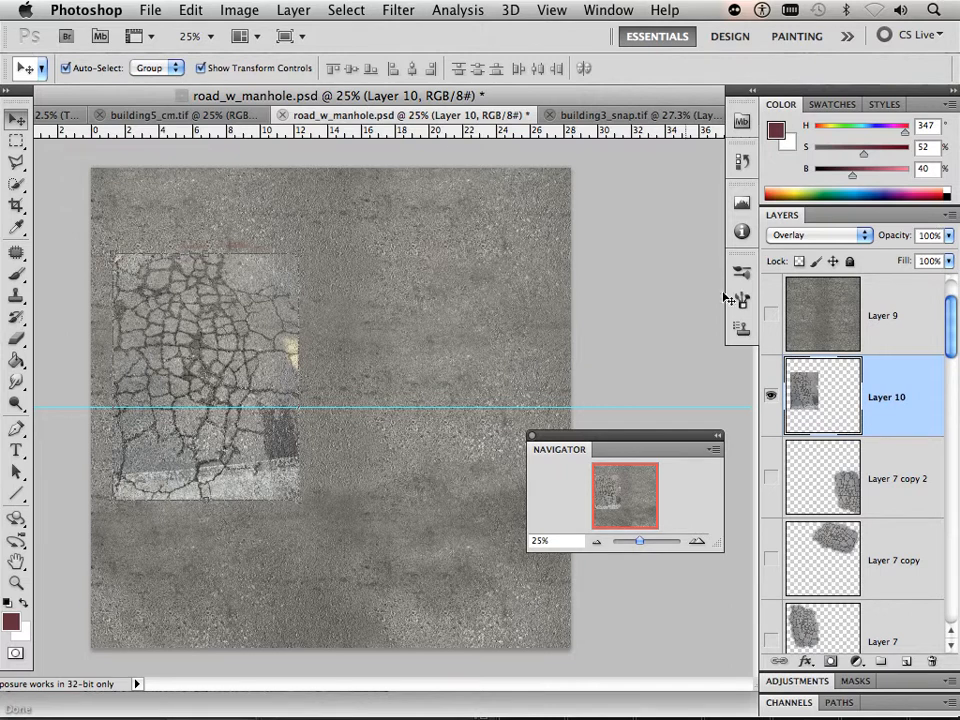
- Erase the hard edges and the pale strip around the asphalt photo on Layer 10 with the Eraser enlarged to 300 px
{"action": "left_click", "coordinate": [15, 338]}
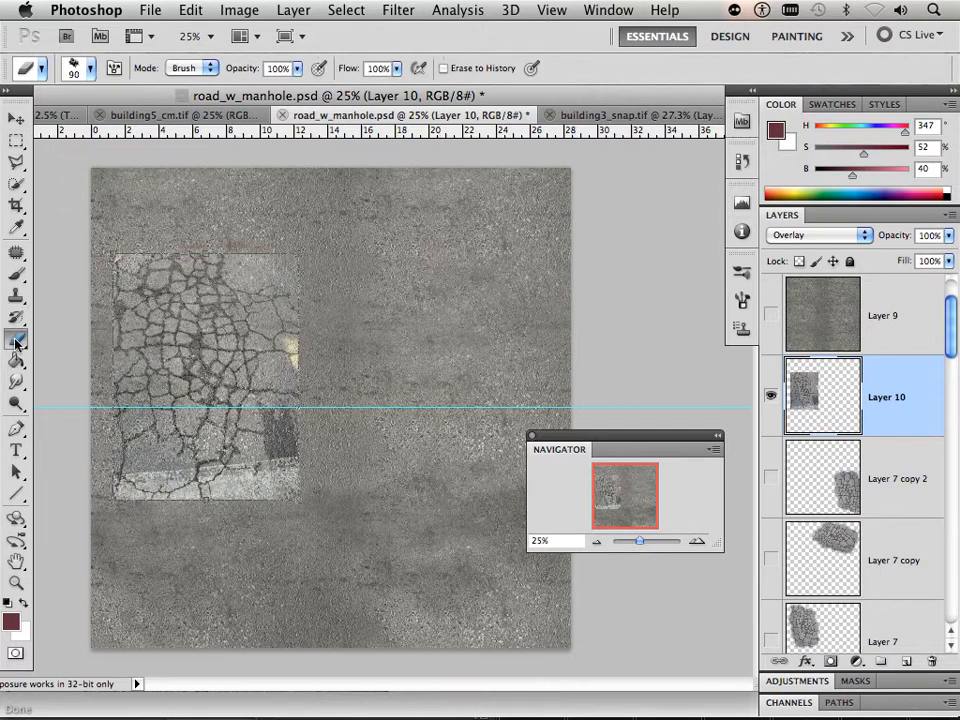
{"action": "key", "text": "bracketright"}
{"action": "key", "text": "bracketright"}
{"action": "key", "text": "bracketright"}
{"action": "key", "text": "bracketright"}
{"action": "key", "text": "bracketright"}
{"action": "key", "text": "bracketright"}
{"action": "key", "text": "bracketright"}
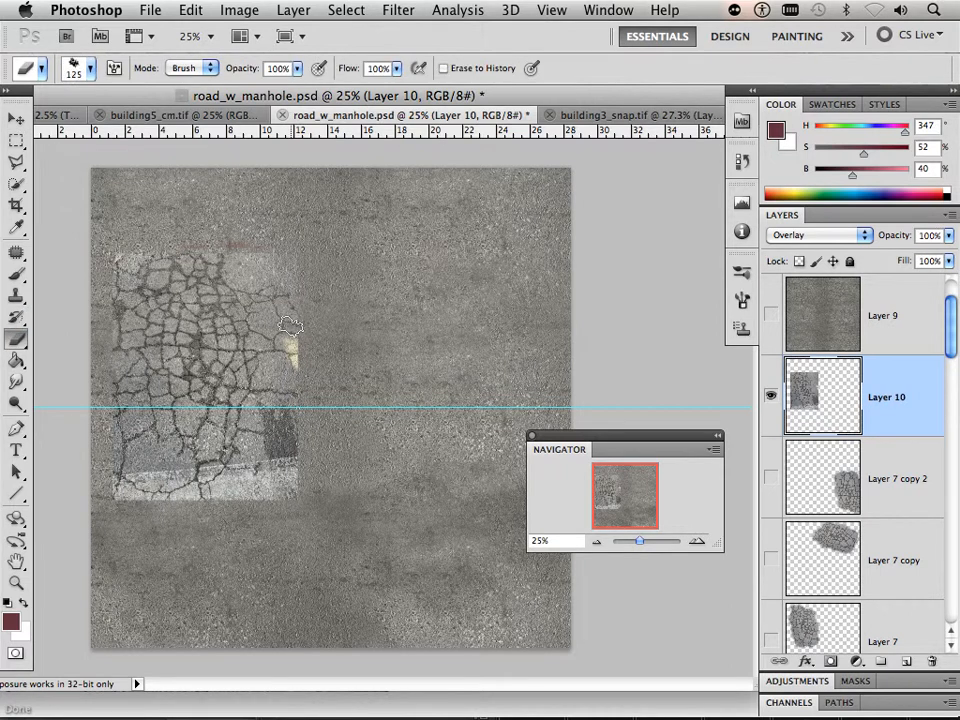
{"action": "mouse_move", "coordinate": [297, 262]}
{"action": "left_mouse_down"}
{"action": "mouse_move", "coordinate": [320, 297]}
{"action": "mouse_move", "coordinate": [308, 318]}
{"action": "mouse_move", "coordinate": [320, 450]}
{"action": "mouse_move", "coordinate": [266, 510]}
{"action": "mouse_move", "coordinate": [250, 490]}
{"action": "mouse_move", "coordinate": [200, 512]}
{"action": "mouse_move", "coordinate": [265, 482]}
{"action": "mouse_move", "coordinate": [208, 518]}
{"action": "mouse_move", "coordinate": [153, 535]}
{"action": "mouse_move", "coordinate": [210, 488]}
{"action": "mouse_move", "coordinate": [95, 482]}
{"action": "mouse_move", "coordinate": [110, 484]}
{"action": "mouse_move", "coordinate": [103, 465]}
{"action": "mouse_move", "coordinate": [85, 458]}
{"action": "mouse_move", "coordinate": [97, 328]}
{"action": "mouse_move", "coordinate": [90, 247]}
{"action": "mouse_move", "coordinate": [108, 248]}
{"action": "mouse_move", "coordinate": [102, 259]}
{"action": "mouse_move", "coordinate": [171, 232]}
{"action": "mouse_move", "coordinate": [218, 232]}
{"action": "left_mouse_up"}
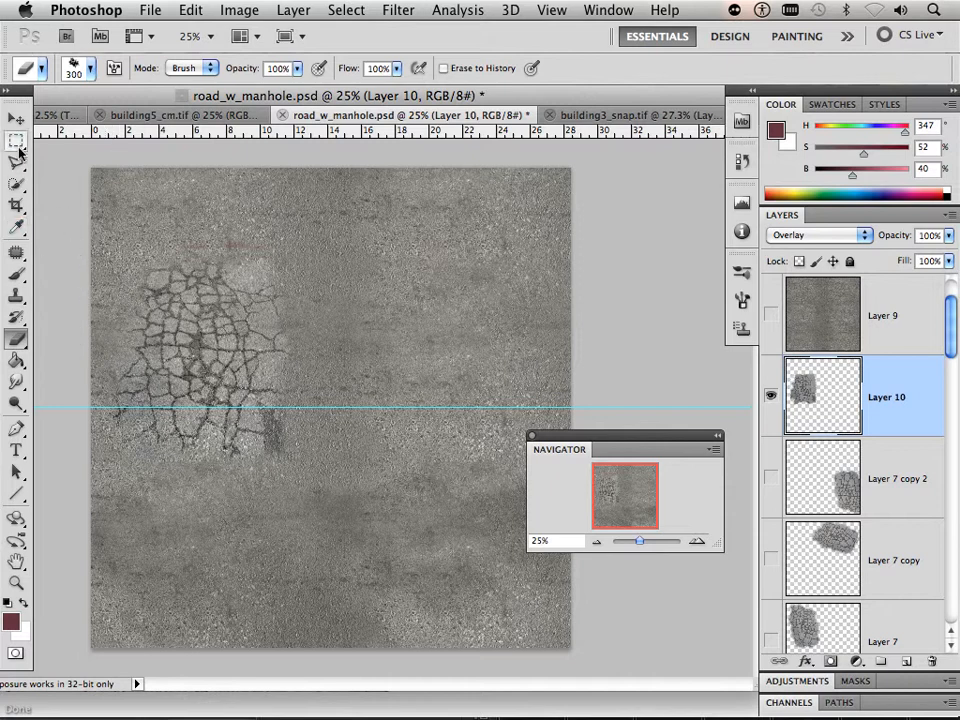
- Move the cracked patch into the road texture's upper-left corner and place a duplicate of it in the lower-right area
{"action": "left_click", "coordinate": [18, 119]}
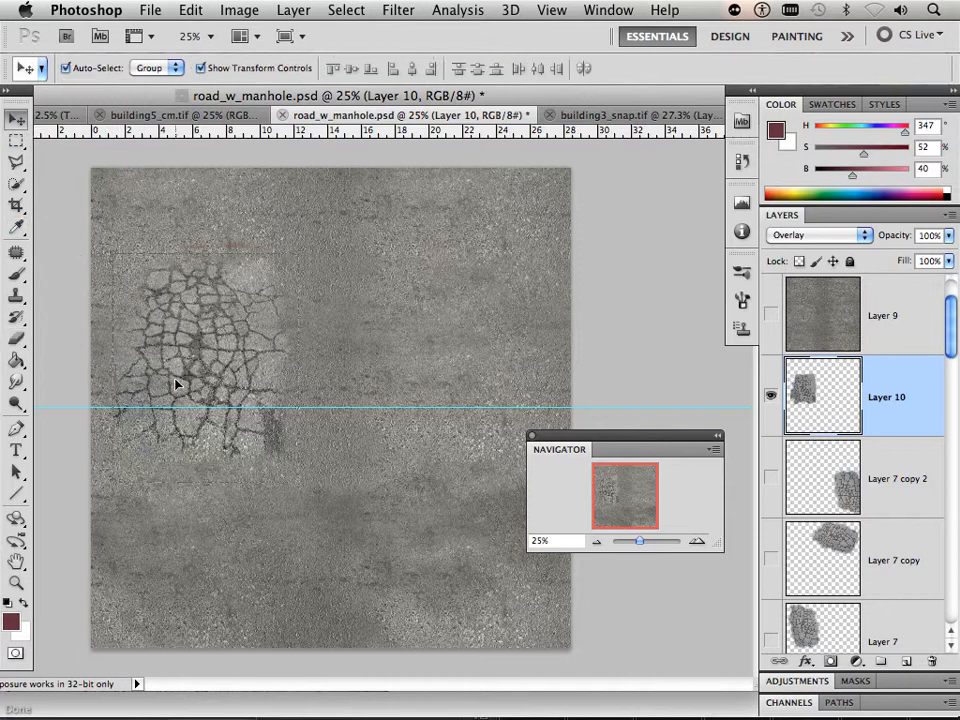
{"action": "left_click_drag", "start_coordinate": [196, 357], "coordinate": [459, 564]}
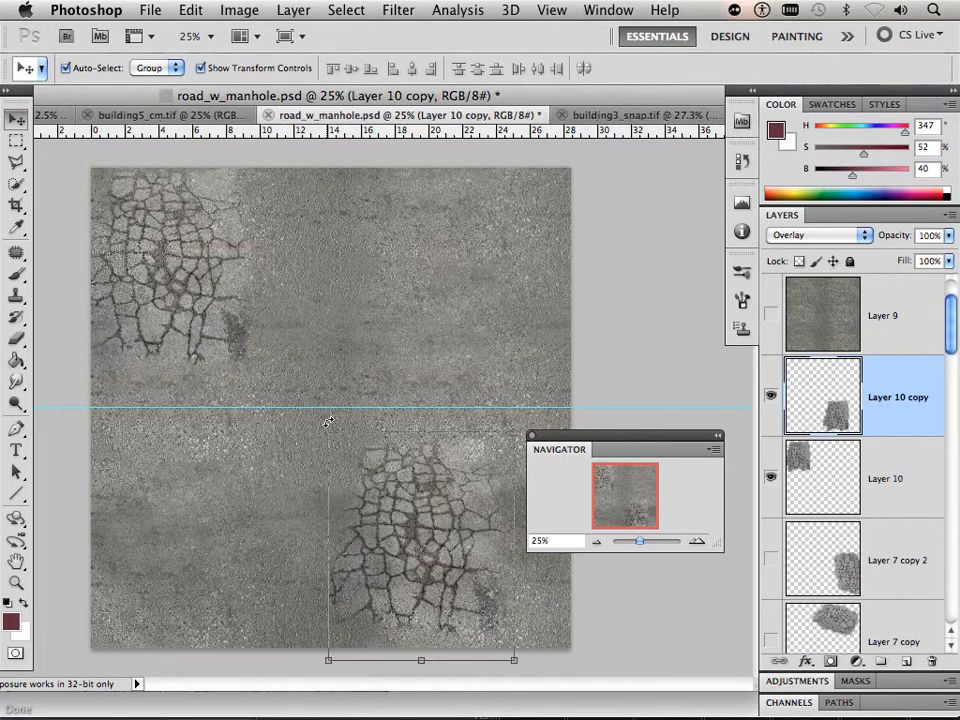
- Rotate the duplicated patch to about -49.7°, shift it into the lower-right corner, apply the transformation and erase its pale upper part
{"action": "left_click_drag", "start_coordinate": [274, 452], "coordinate": [317, 594]}
{"action": "left_click_drag", "start_coordinate": [442, 578], "coordinate": [499, 622]}
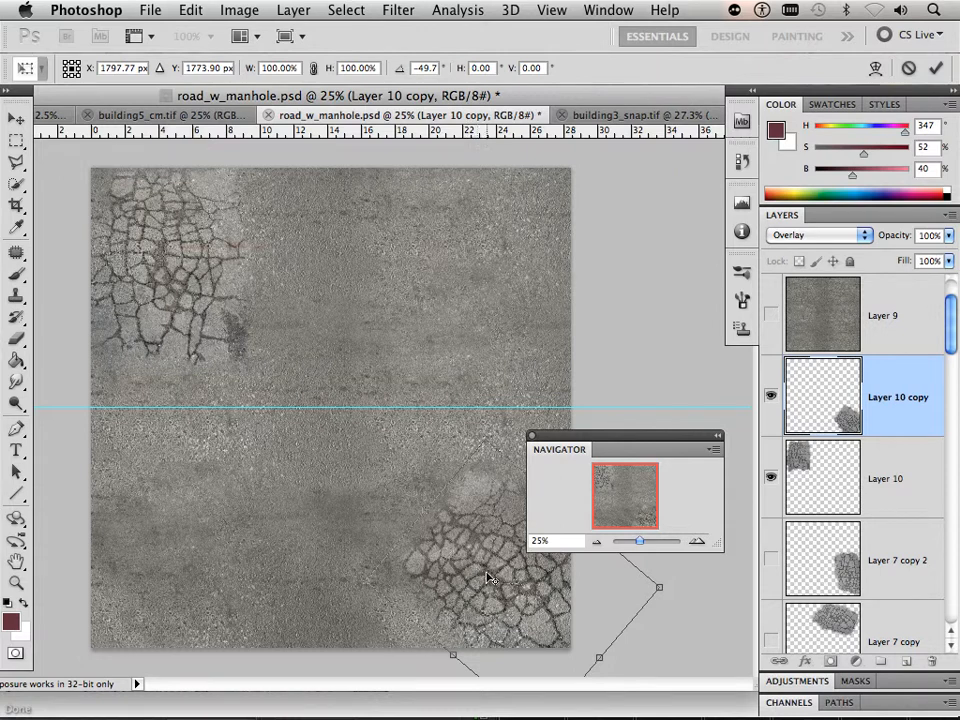
{"action": "key", "text": "e"}
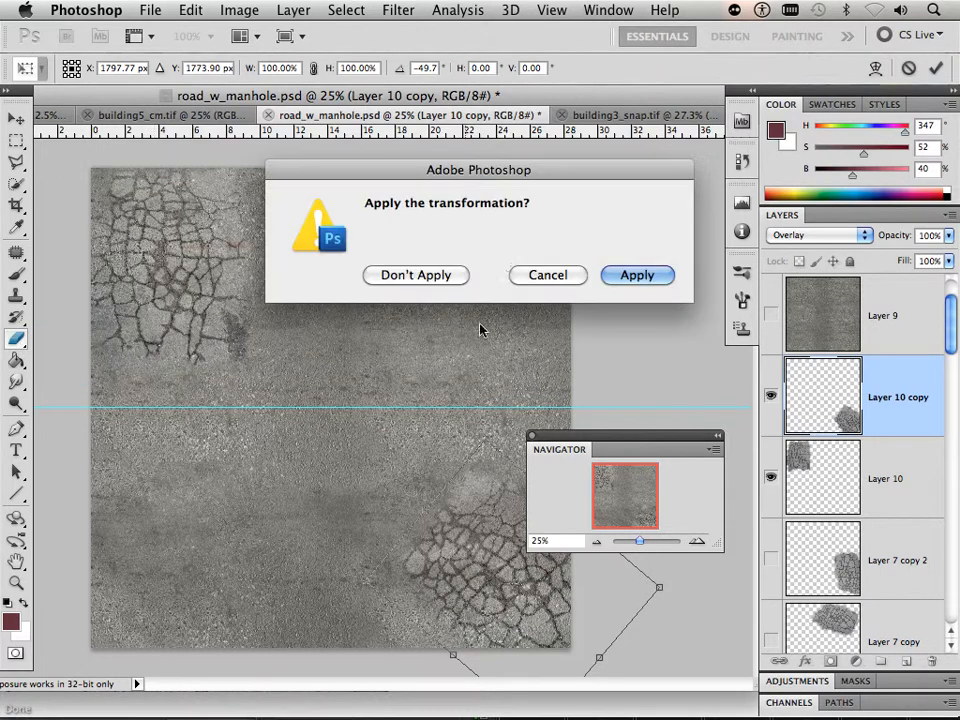
{"action": "left_click", "coordinate": [605, 277]}
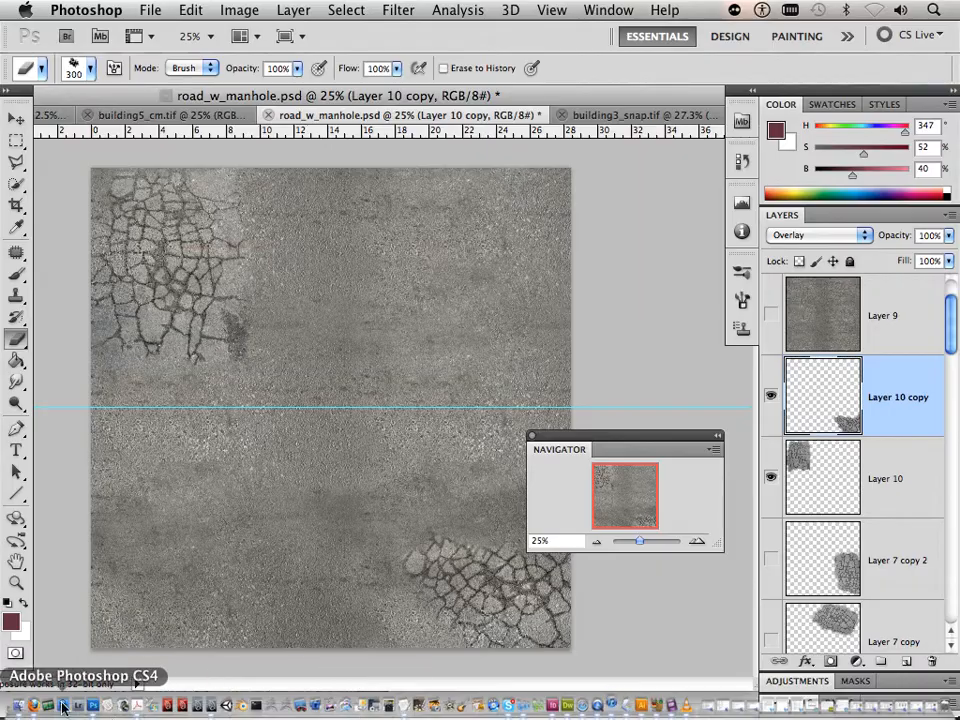
- Switch to Firefox, go back to the Google image results for asphalt and search for "manhole cover" instead
{"action": "left_click", "coordinate": [38, 706]}
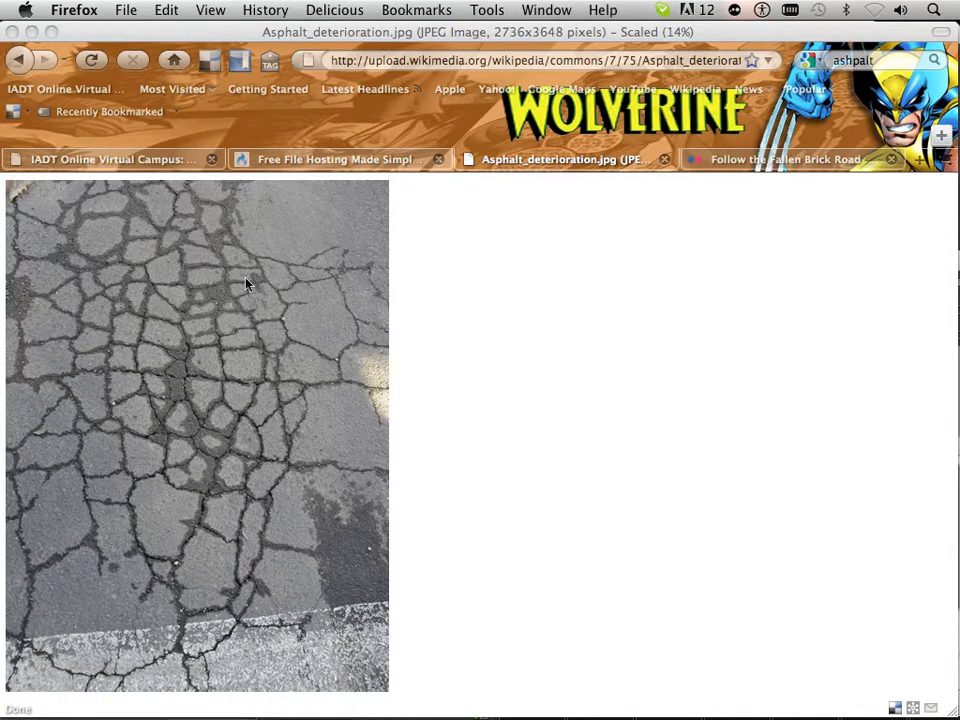
{"action": "left_click", "coordinate": [17, 60]}
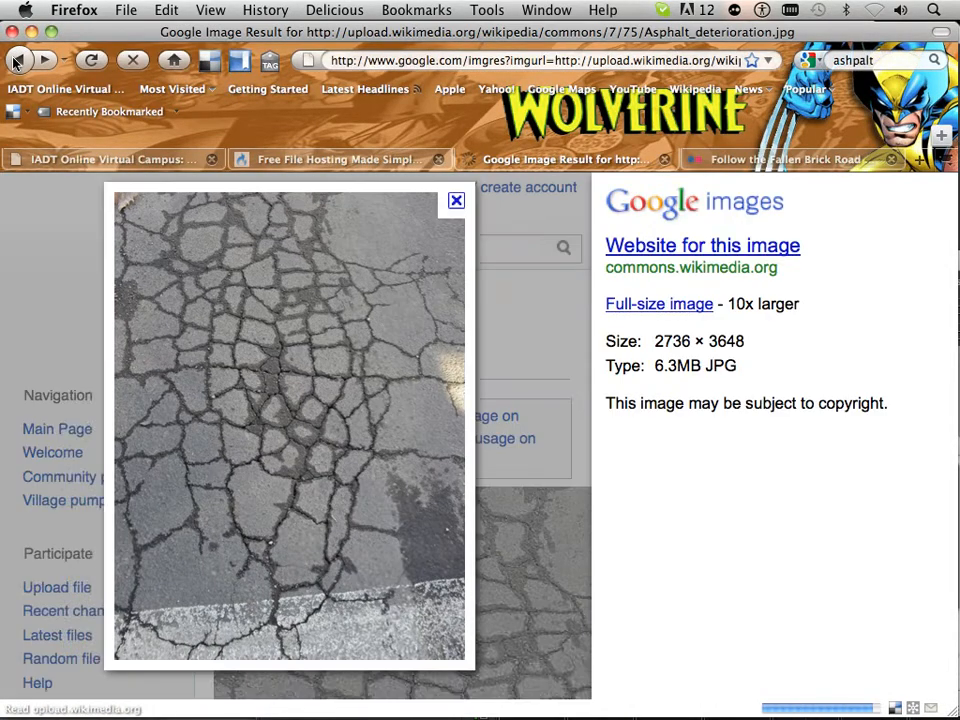
{"action": "left_click", "coordinate": [17, 60]}
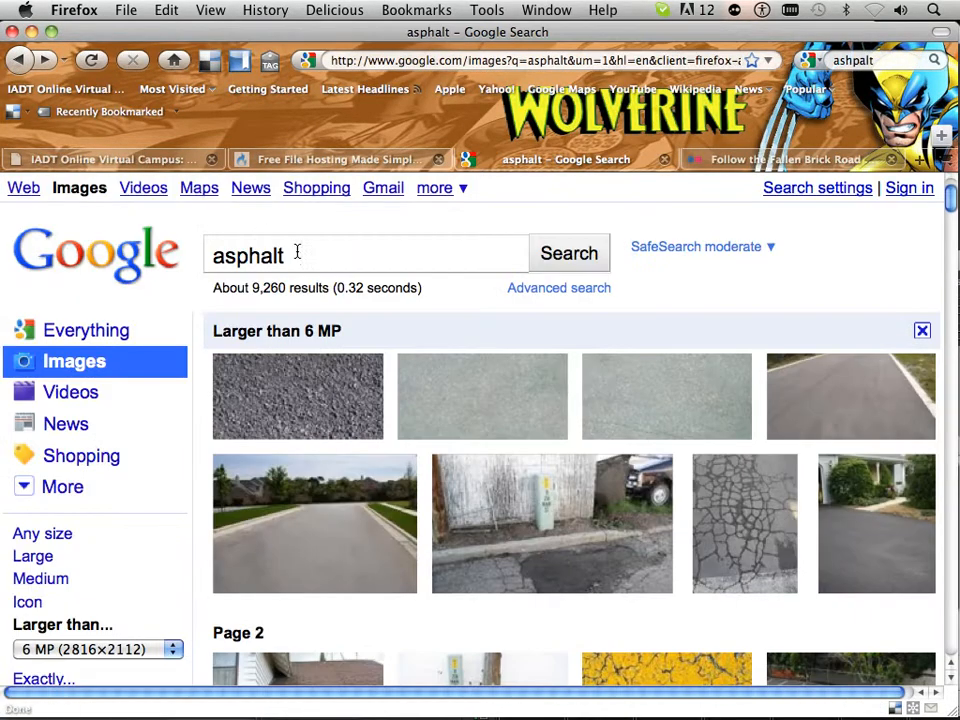
{"action": "left_click_drag", "start_coordinate": [296, 251], "coordinate": [198, 255]}
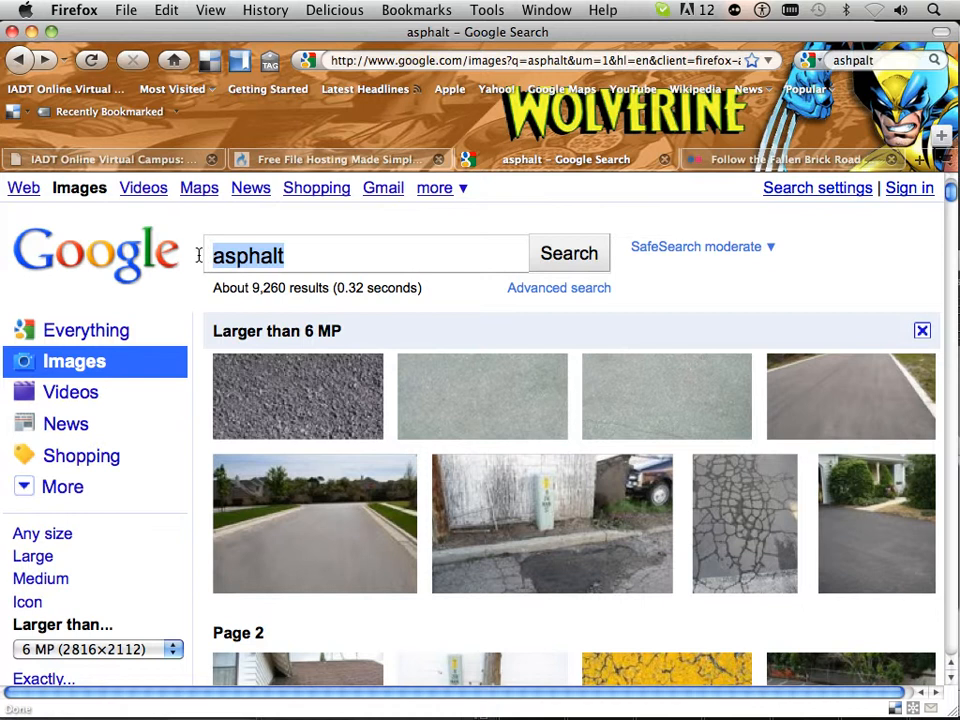
{"action": "type", "text": "anhole cover"}
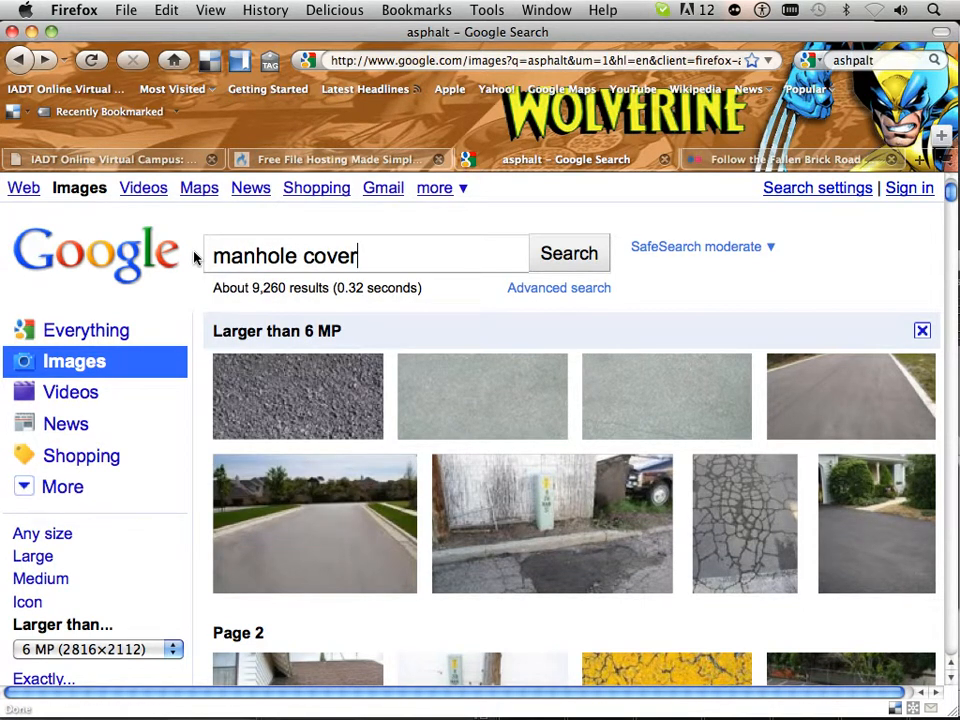
{"action": "key", "text": "Return"}
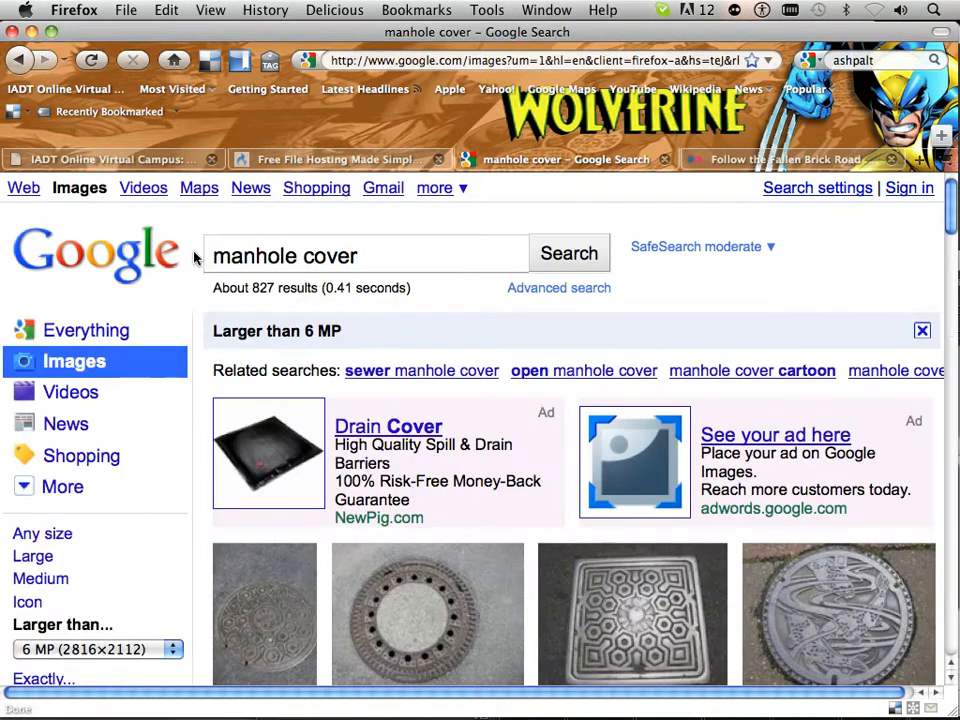
- Find the round manhole cover set in cracked asphalt among the results and open London_Ontario_Manhole_cover014.jpg at full size
{"action": "scroll", "coordinate": [383, 420], "scroll_direction": "down", "scroll_amount": 10}
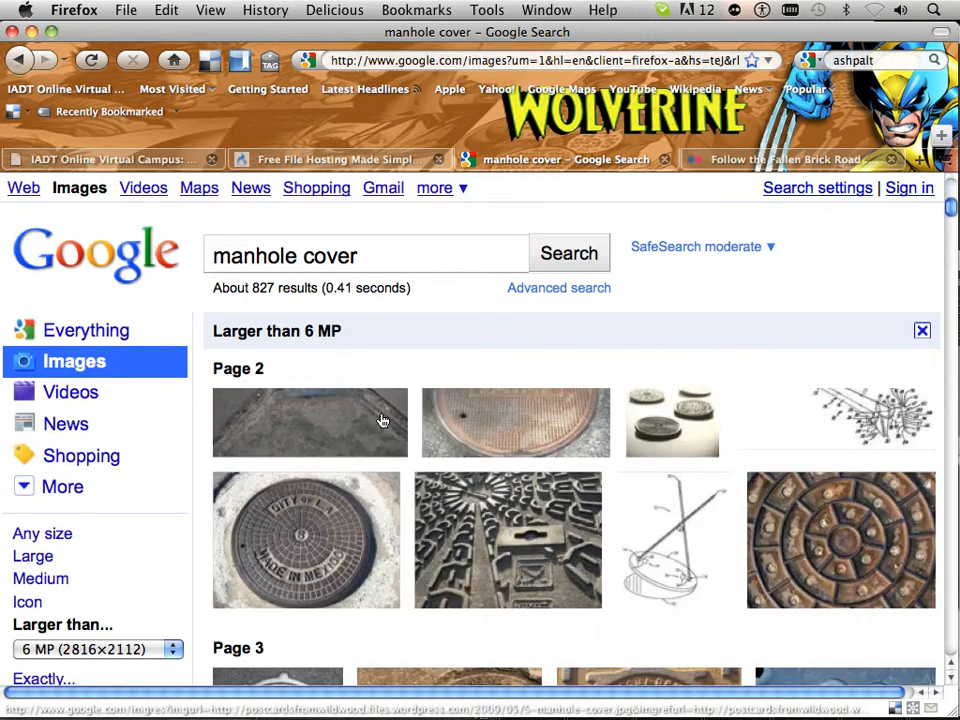
{"action": "scroll", "coordinate": [381, 421], "scroll_direction": "down", "scroll_amount": 3}
{"action": "scroll", "coordinate": [381, 420], "scroll_direction": "down", "scroll_amount": 8}
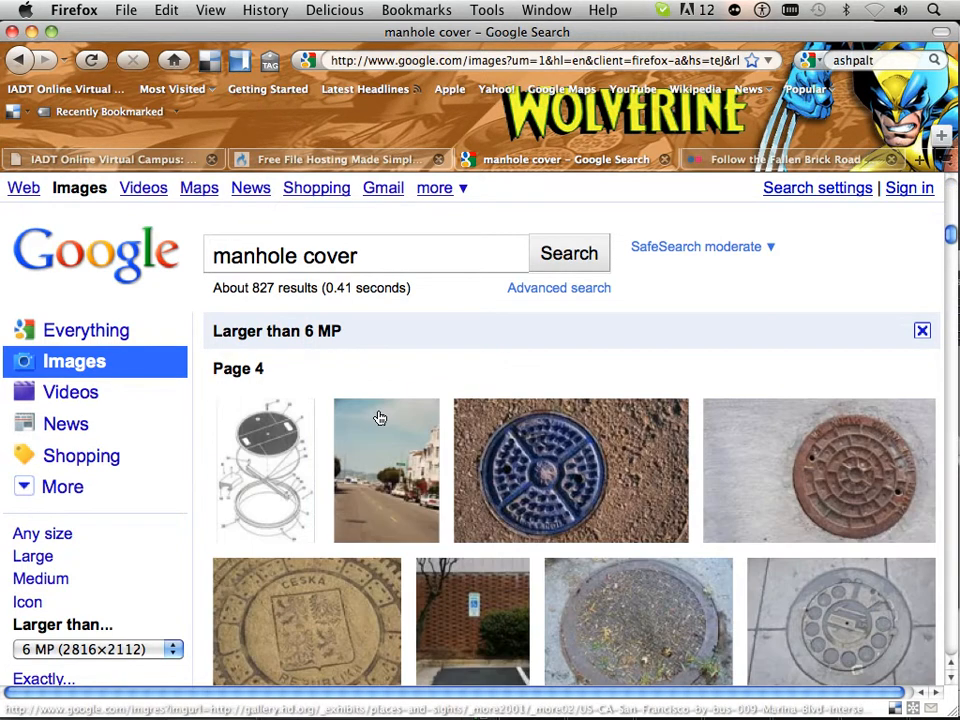
{"action": "scroll", "coordinate": [380, 418], "scroll_direction": "down", "scroll_amount": 8}
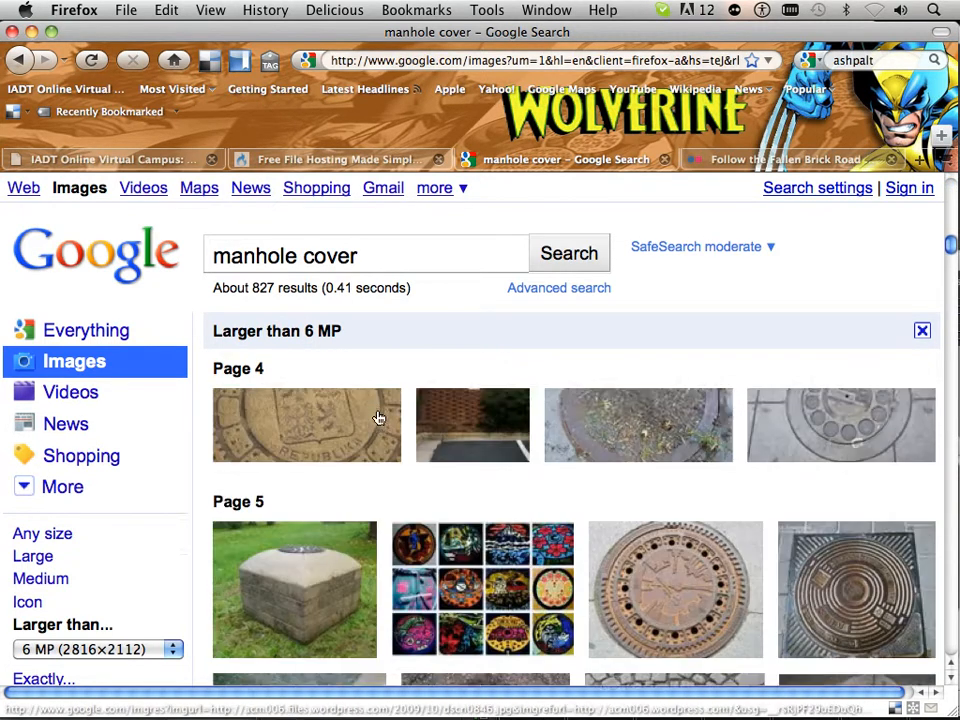
{"action": "scroll", "coordinate": [377, 418], "scroll_direction": "down", "scroll_amount": 1}
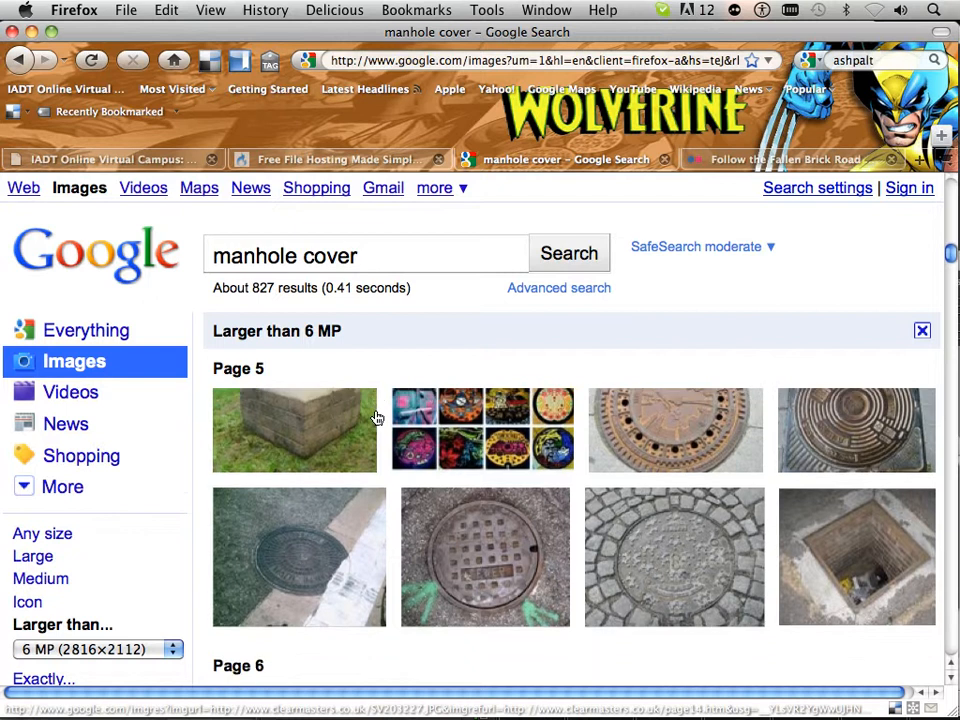
{"action": "scroll", "coordinate": [502, 582], "scroll_direction": "down", "scroll_amount": 5}
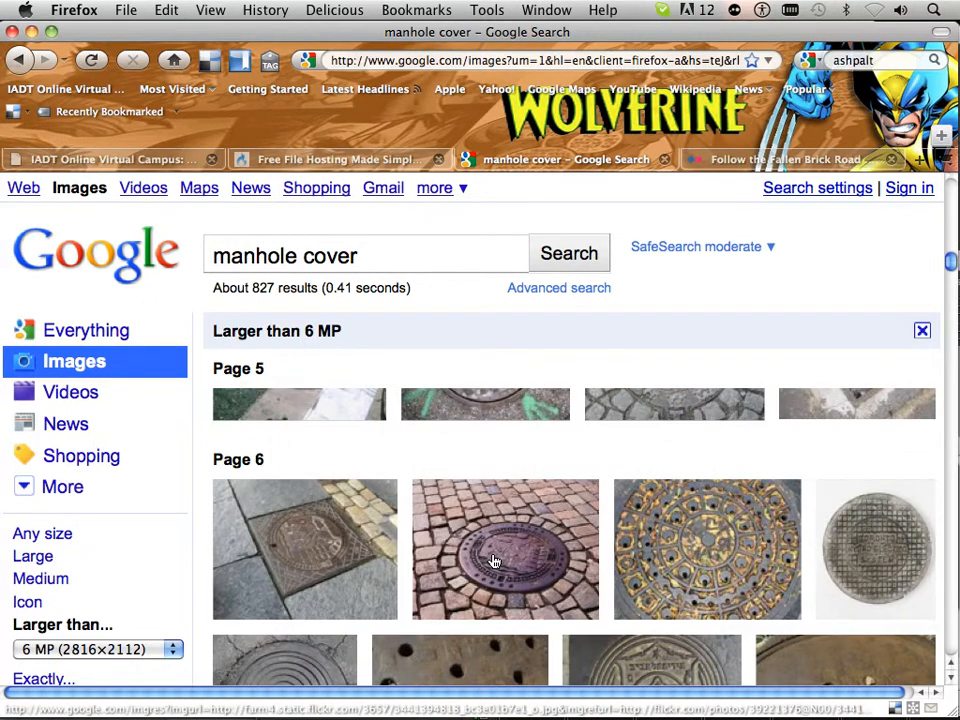
{"action": "scroll", "coordinate": [493, 561], "scroll_direction": "down", "scroll_amount": 7}
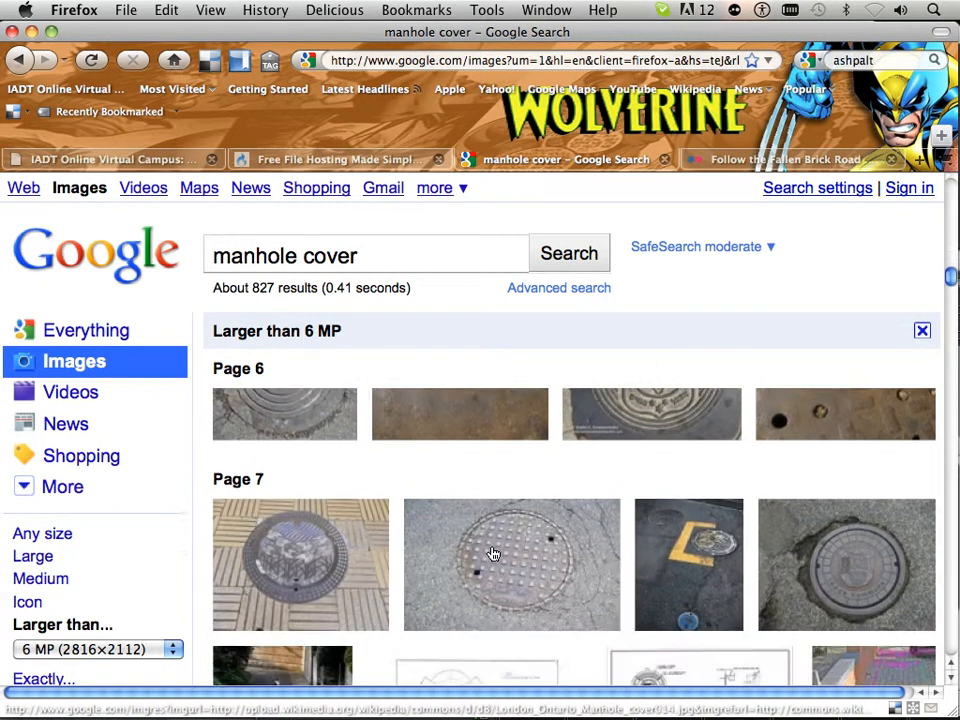
{"action": "scroll", "coordinate": [493, 553], "scroll_direction": "down", "scroll_amount": 1}
{"action": "left_click", "coordinate": [502, 544]}
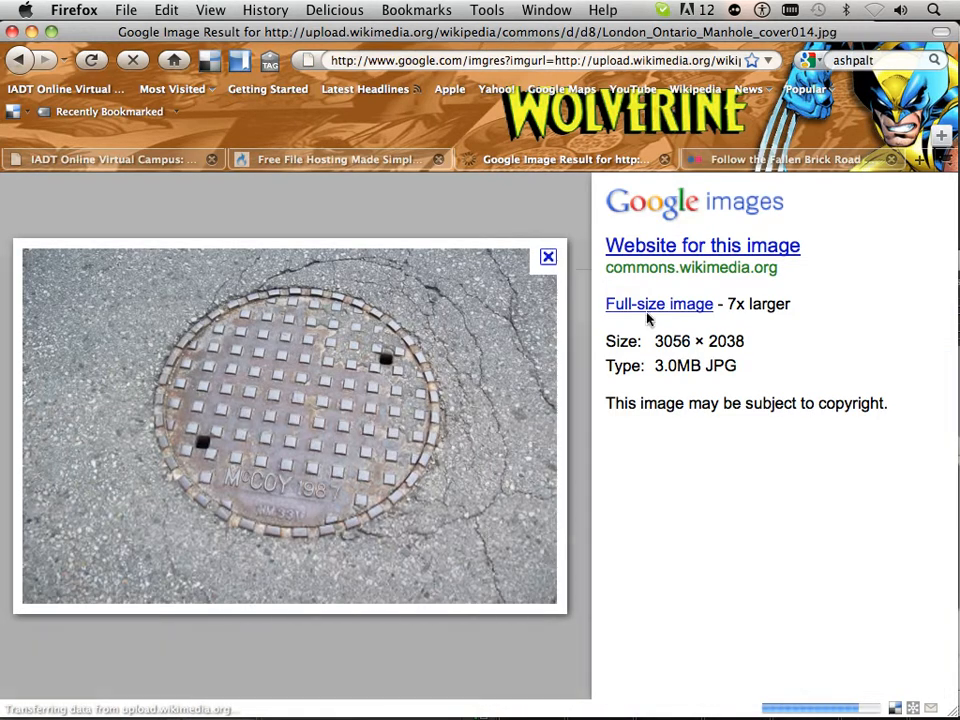
{"action": "left_click", "coordinate": [649, 315]}
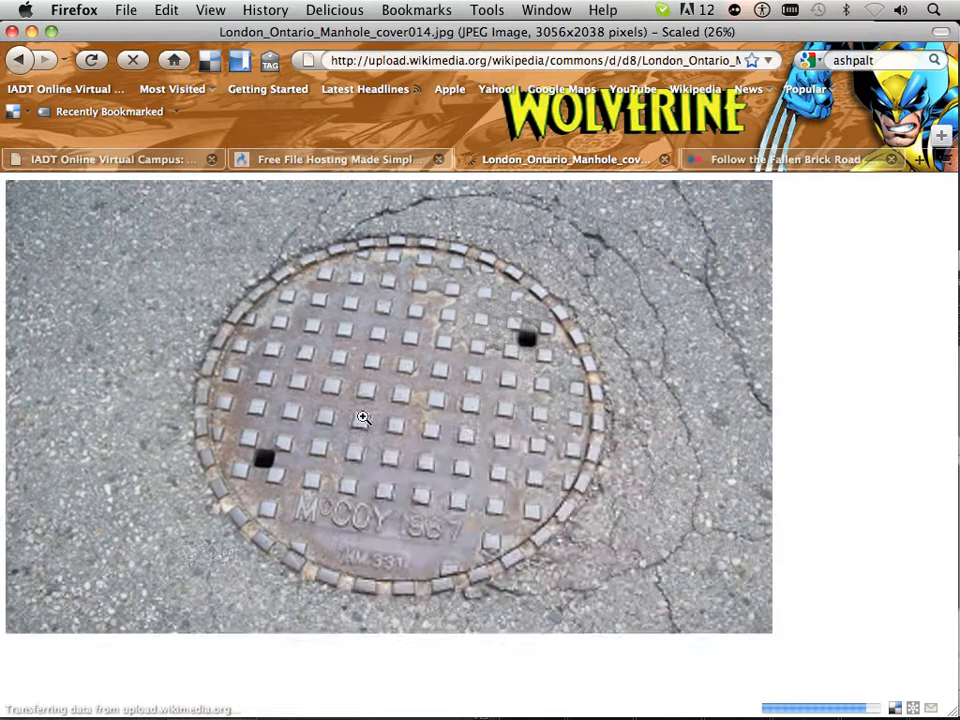
- Copy the manhole cover image and switch to Photoshop
{"action": "right_click", "coordinate": [360, 432]}
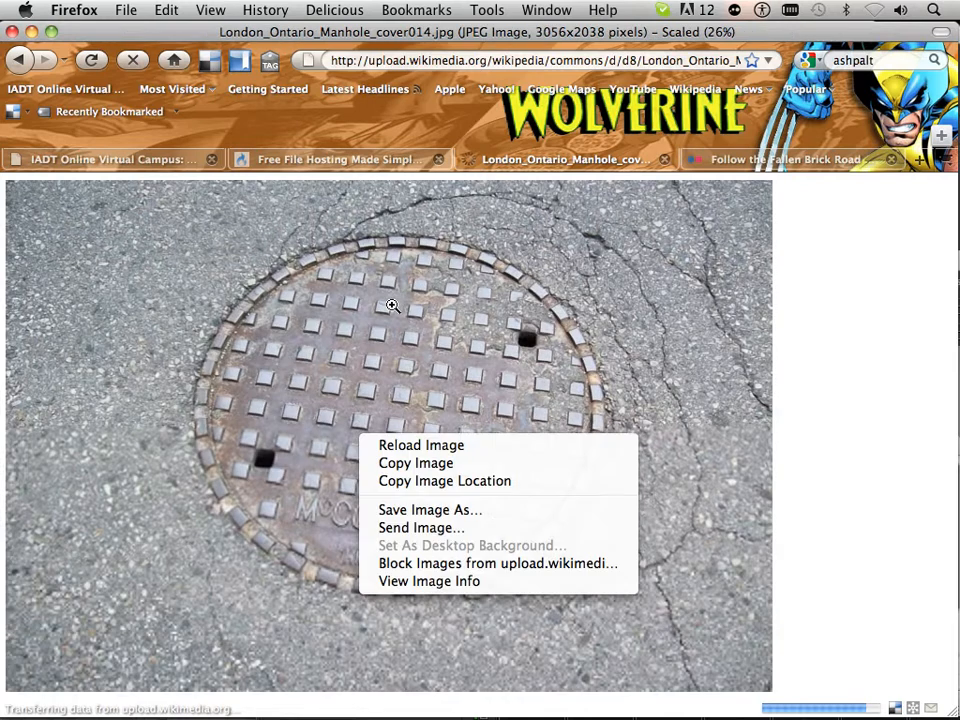
{"action": "left_click", "coordinate": [428, 464]}
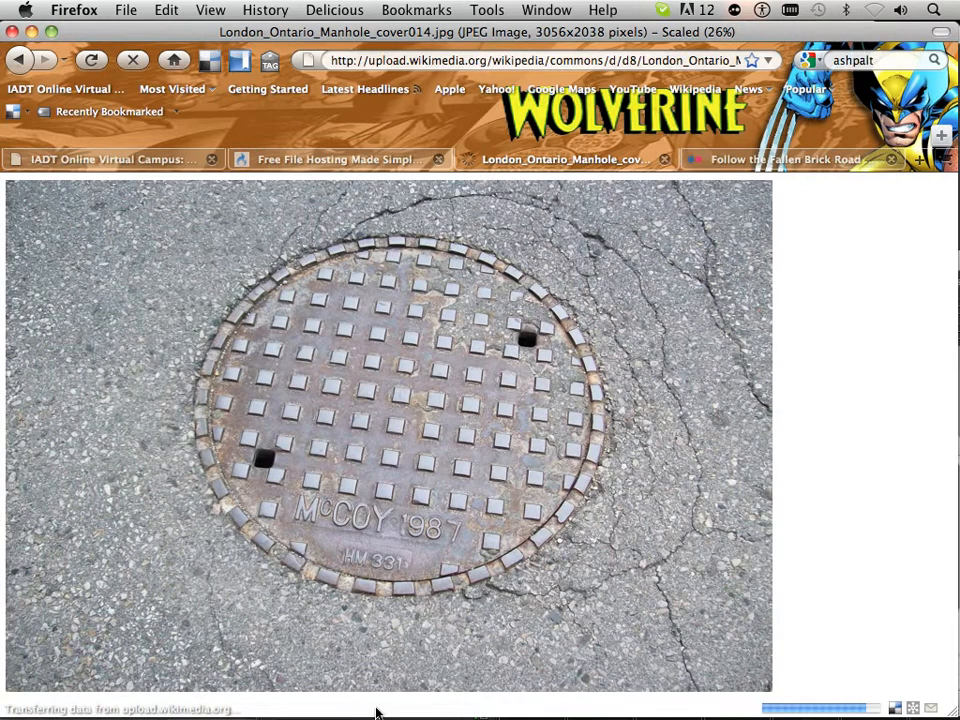
{"action": "mouse_move", "coordinate": [376, 712]}
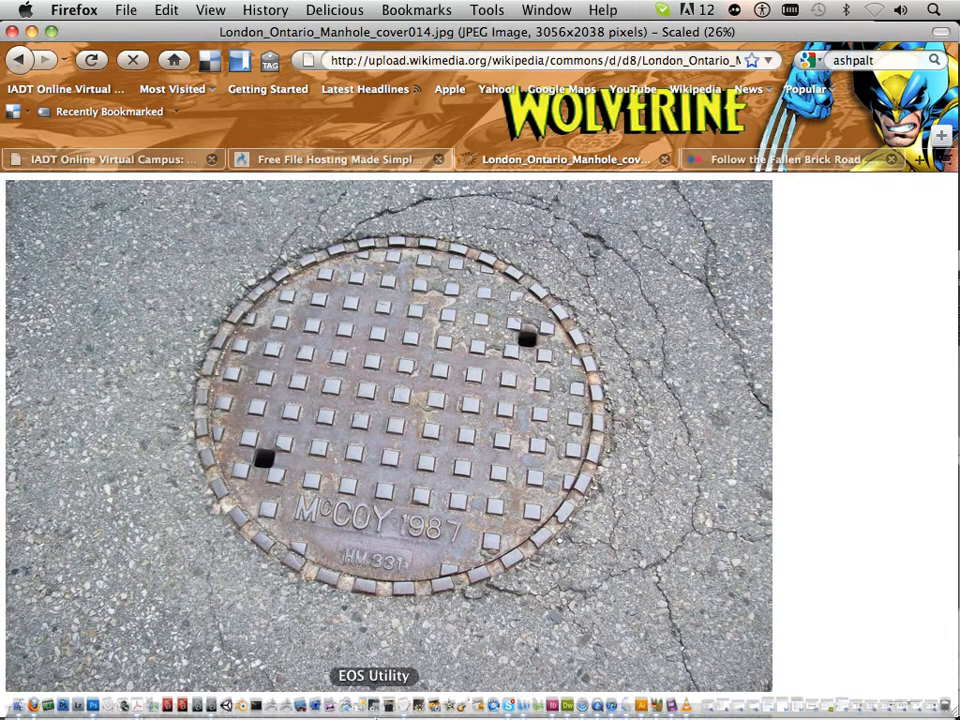
{"action": "left_click", "coordinate": [91, 706]}
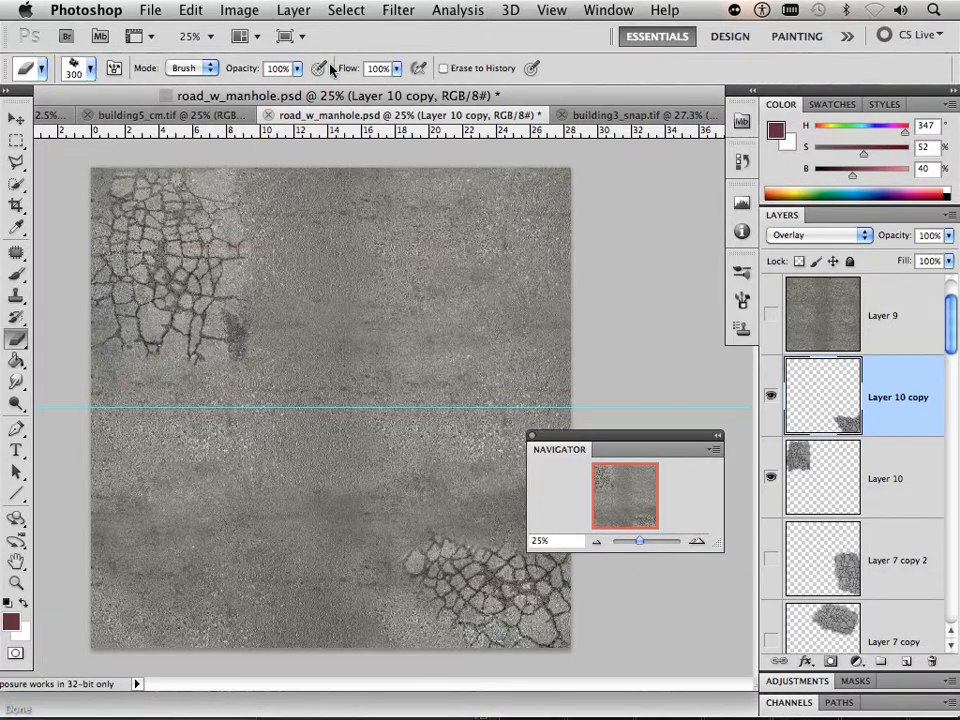
- Paste the copied manhole photo as a new layer, scale it to about 51% and move it fully onto the road texture
{"action": "left_click", "coordinate": [192, 11]}
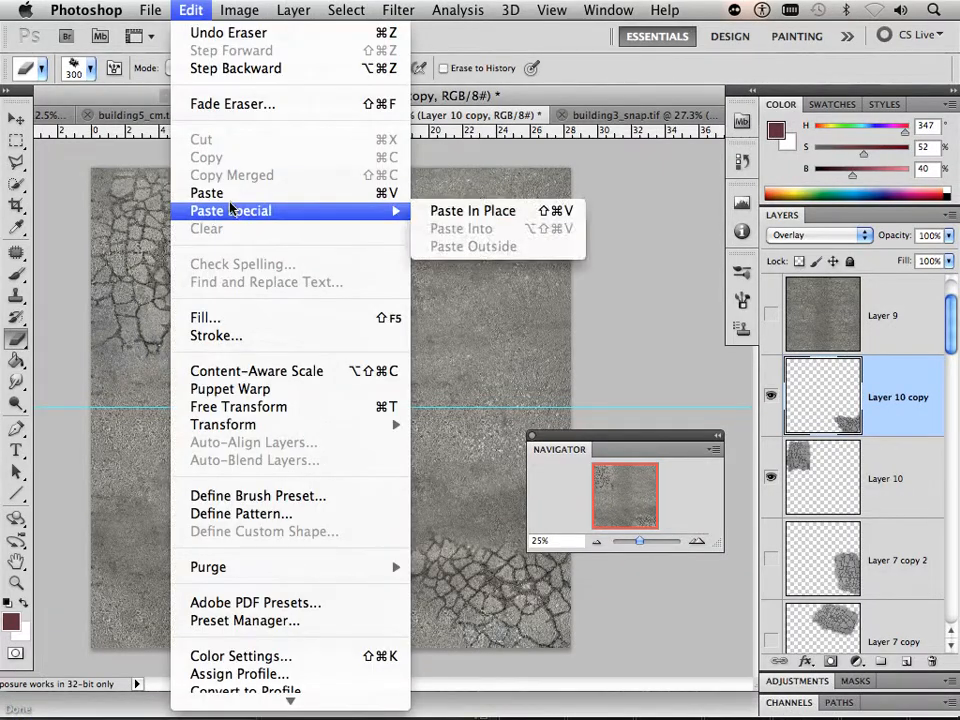
{"action": "left_click", "coordinate": [230, 195]}
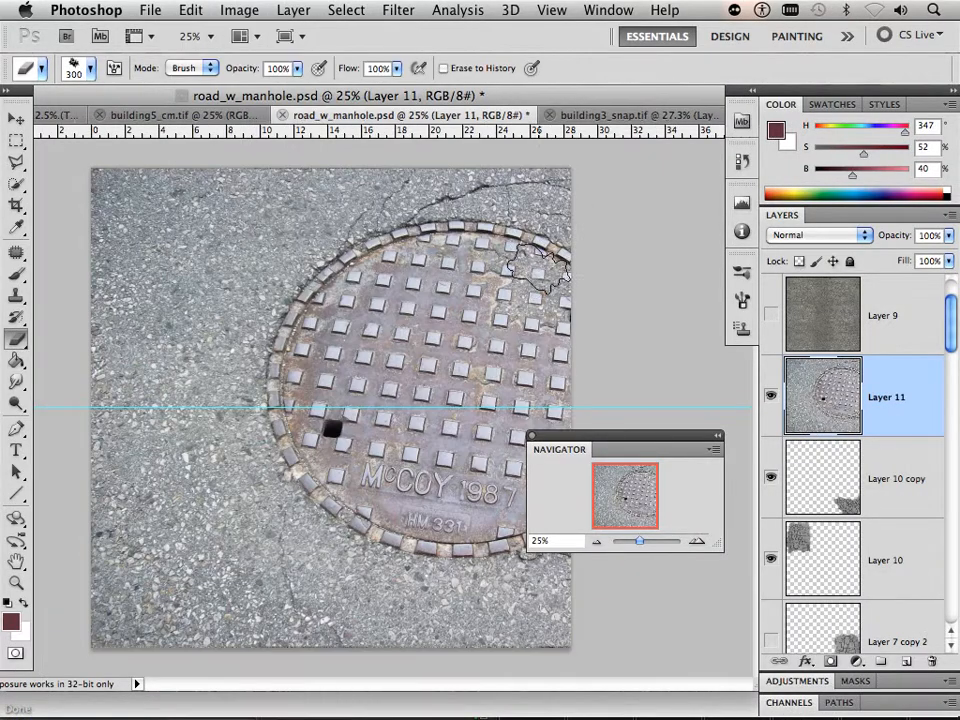
{"action": "left_click", "coordinate": [16, 118]}
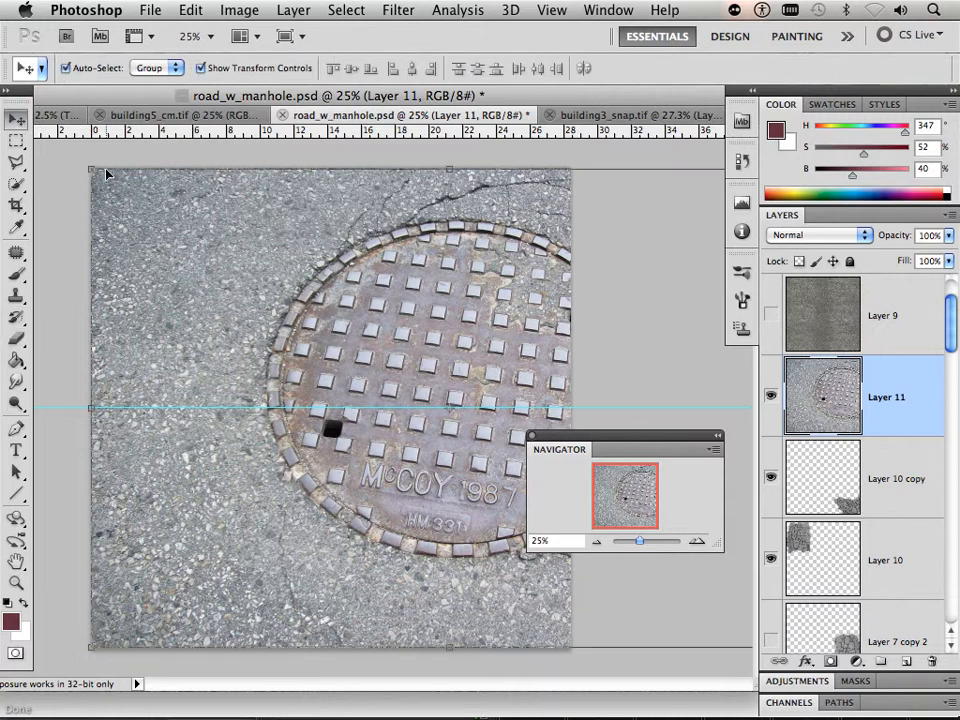
{"action": "key", "text": "ctrl+t"}
{"action": "left_click_drag", "start_coordinate": [91, 168], "coordinate": [437, 404]}
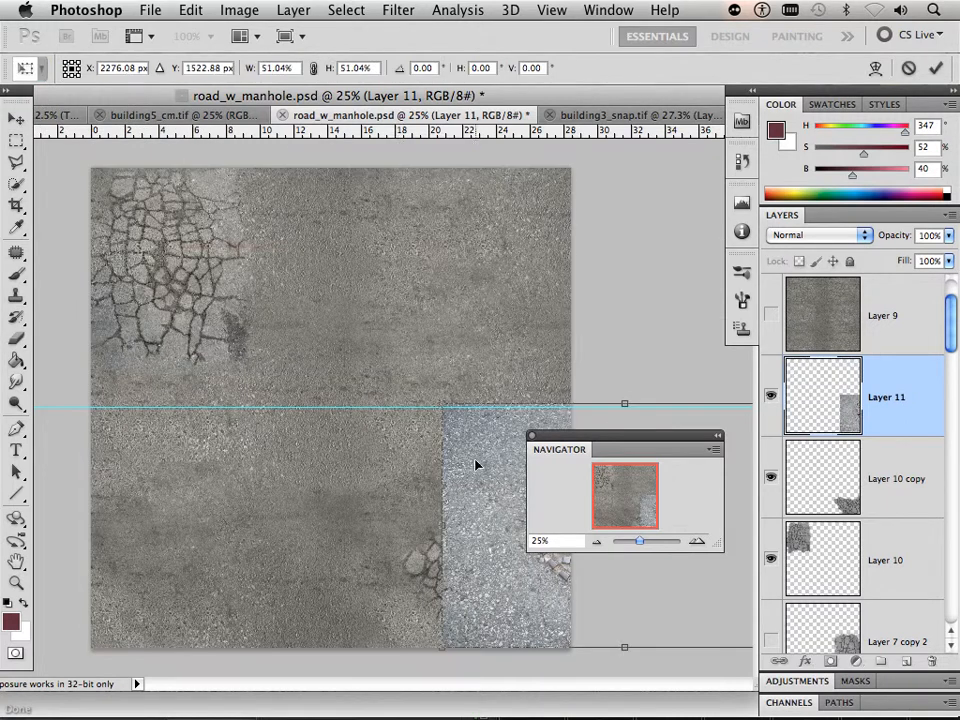
{"action": "left_click_drag", "start_coordinate": [131, 288], "coordinate": [152, 298]}
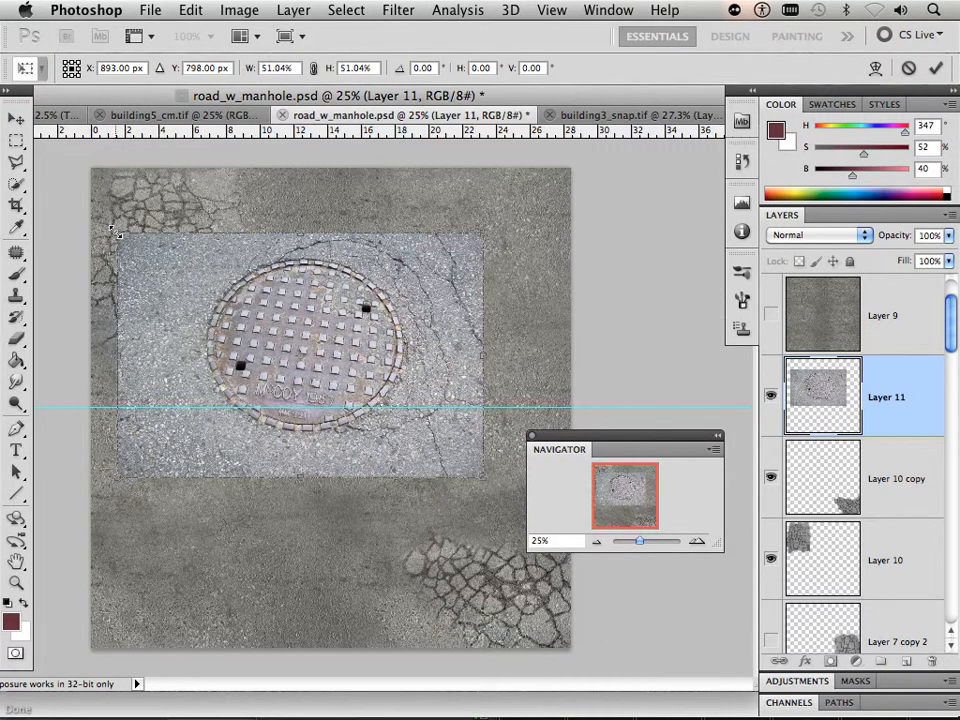
- Scale the manhole photo down to about 11.05% near the road's centre, apply the transformation and move its layer above Layer 9
{"action": "left_click_drag", "start_coordinate": [118, 236], "coordinate": [397, 392]}
{"action": "left_click_drag", "start_coordinate": [461, 446], "coordinate": [355, 380]}
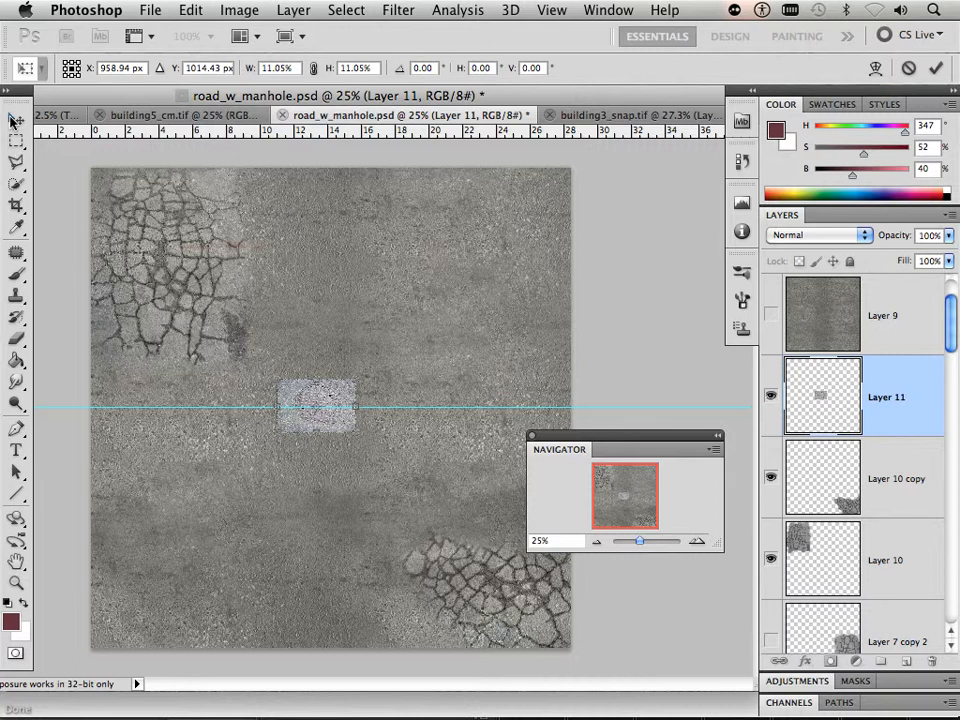
{"action": "left_click", "coordinate": [16, 118]}
{"action": "left_click", "coordinate": [662, 274]}
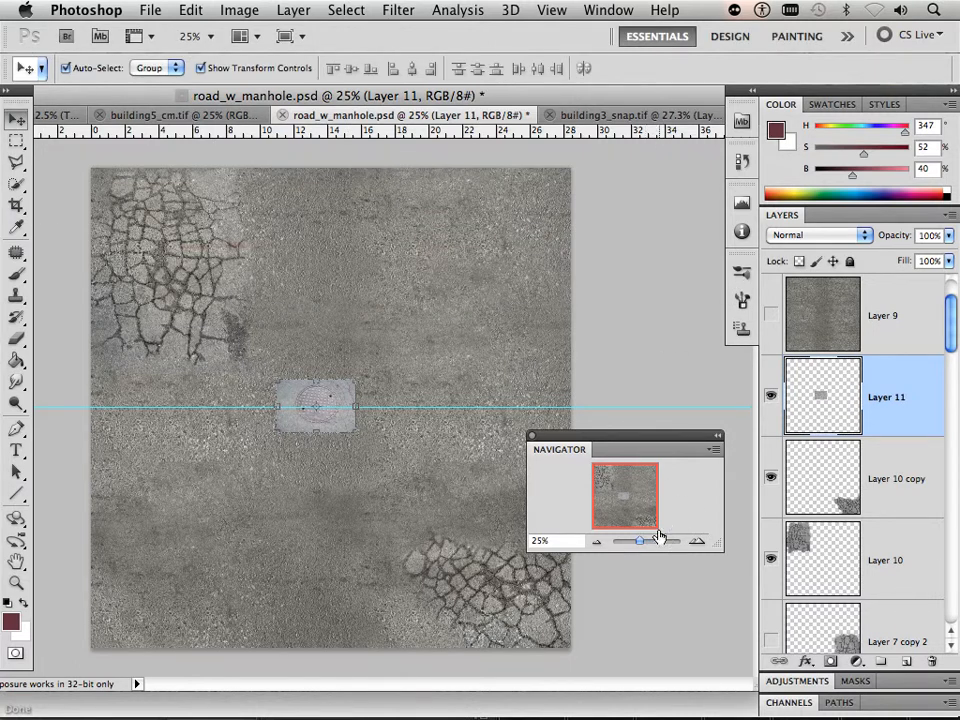
{"action": "left_click_drag", "start_coordinate": [918, 402], "coordinate": [903, 293]}
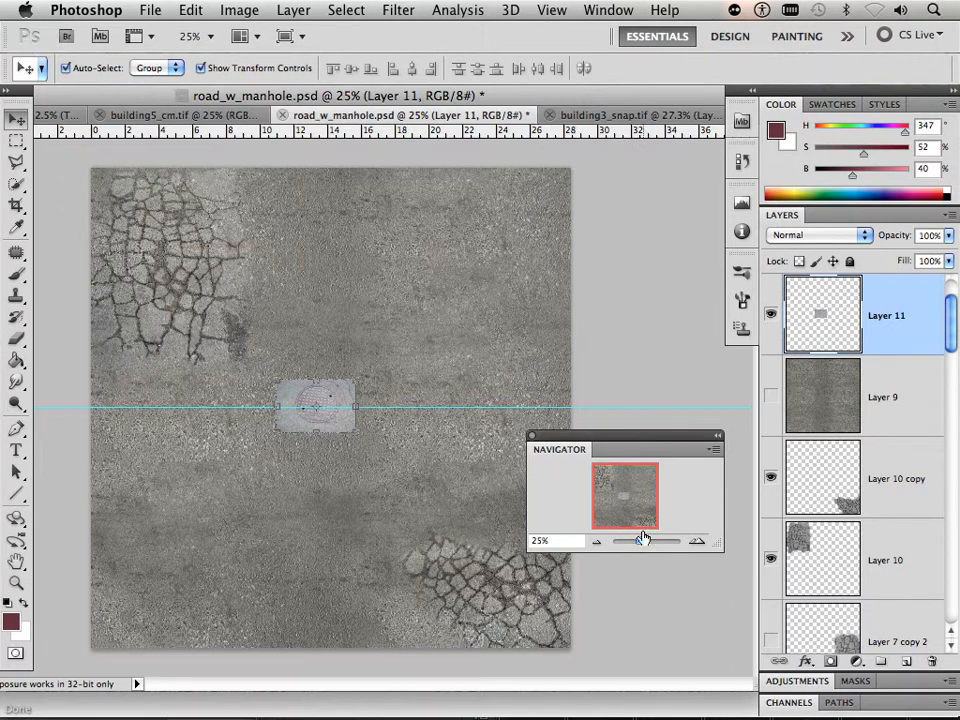
- Apply a Perspective transform to the manhole photo, stretching its right side to about 131% height so the cover looks round
{"action": "mouse_move", "coordinate": [641, 548]}
{"action": "left_mouse_down"}
{"action": "mouse_move", "coordinate": [662, 543]}
{"action": "mouse_move", "coordinate": [634, 543]}
{"action": "mouse_move", "coordinate": [649, 543]}
{"action": "left_mouse_up"}
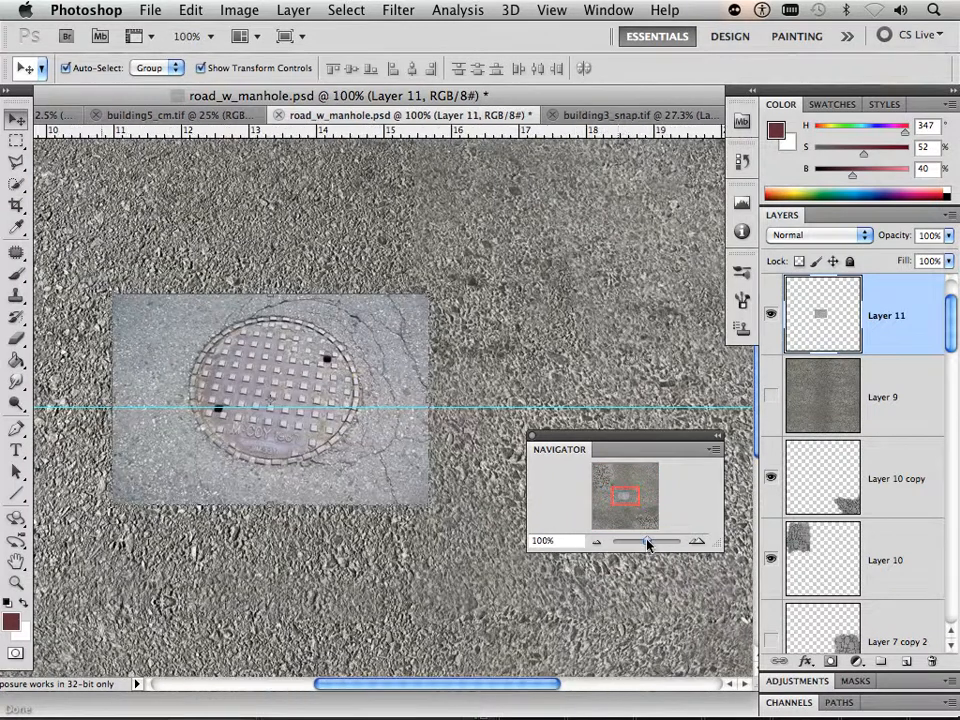
{"action": "left_click", "coordinate": [193, 10]}
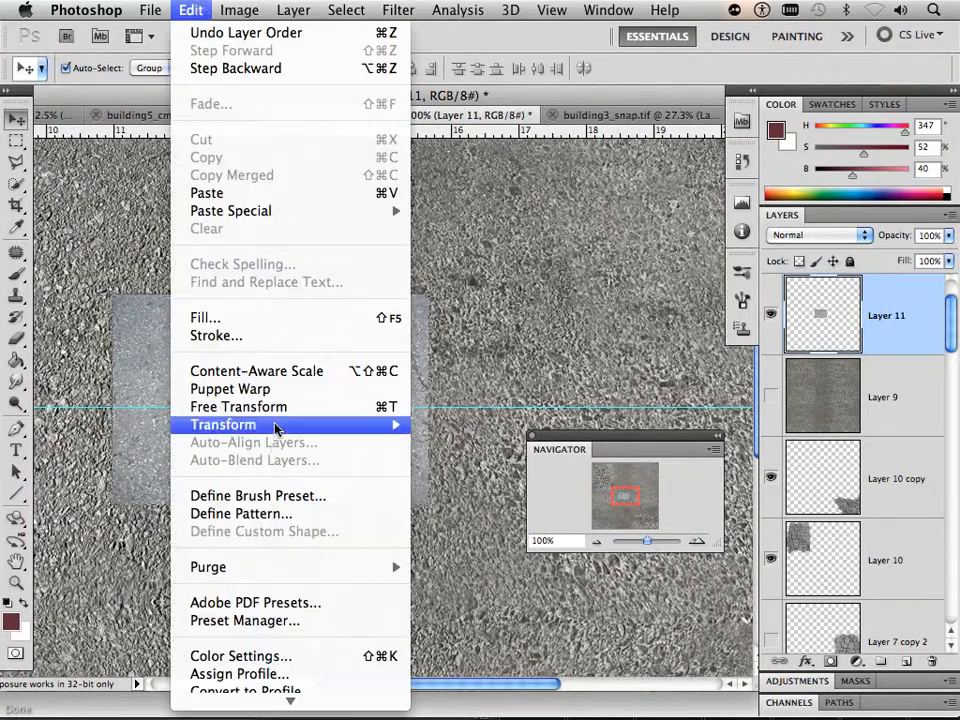
{"action": "mouse_move", "coordinate": [274, 425]}
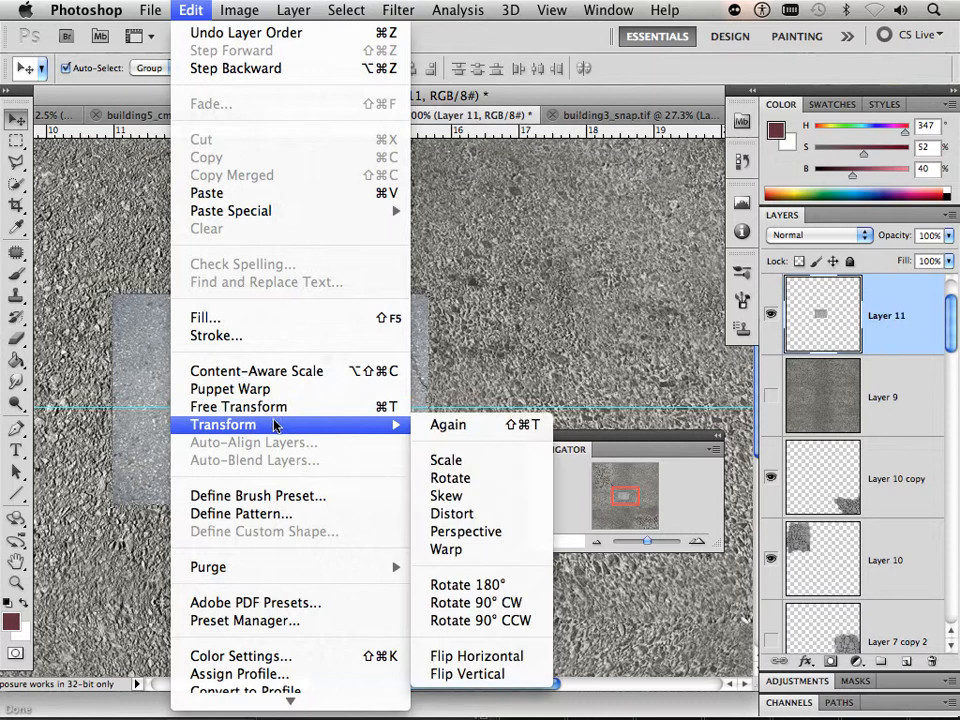
{"action": "left_click", "coordinate": [465, 531]}
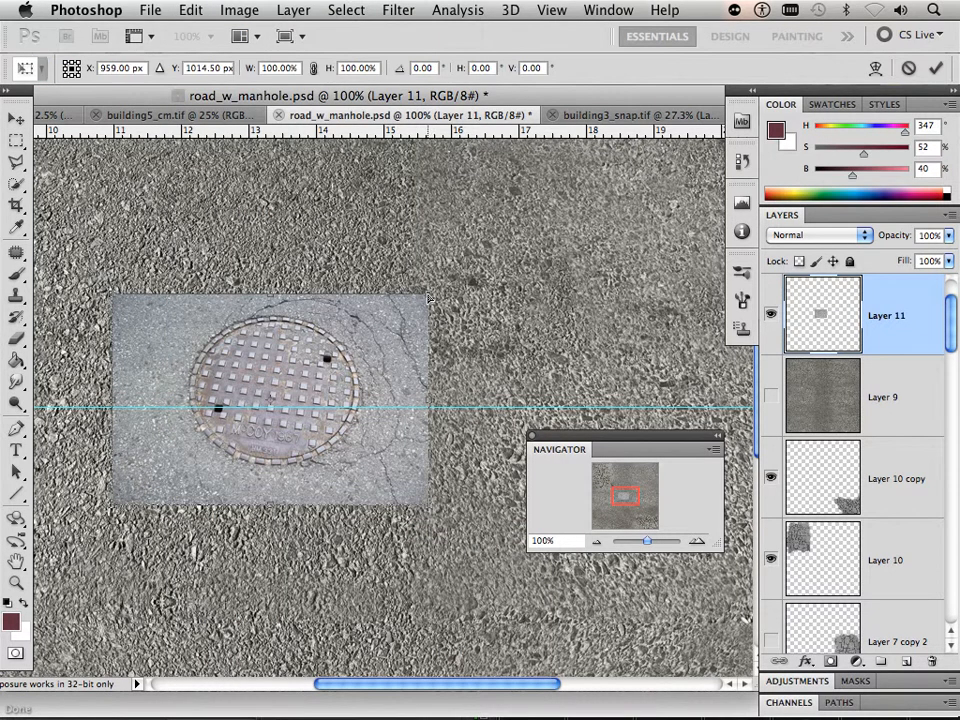
{"action": "left_click_drag", "start_coordinate": [428, 298], "coordinate": [411, 276]}
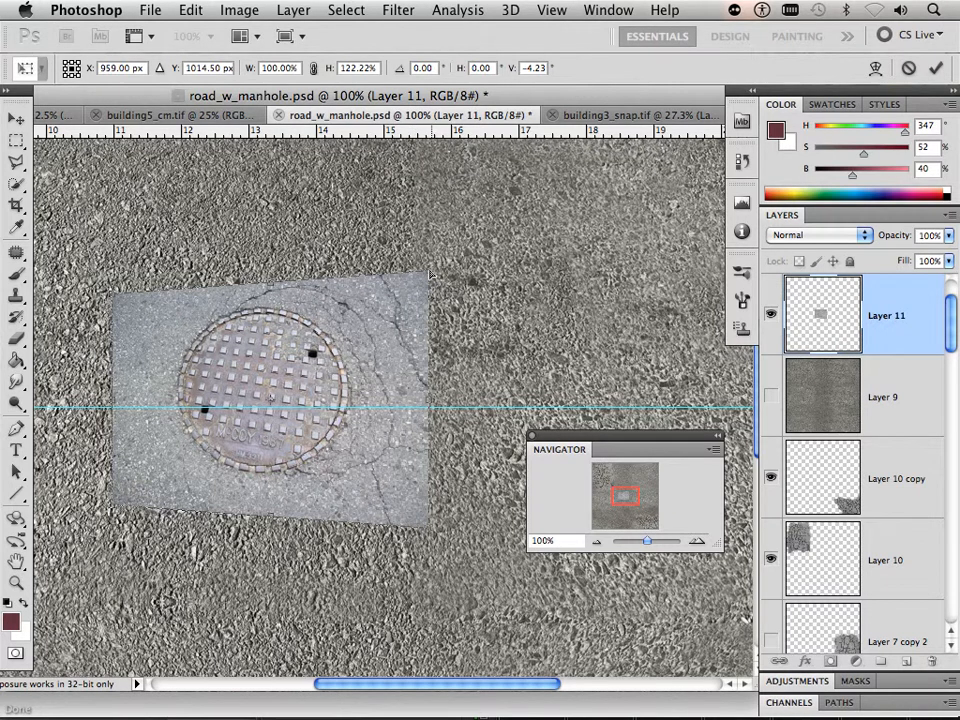
{"action": "left_click_drag", "start_coordinate": [430, 272], "coordinate": [428, 266]}
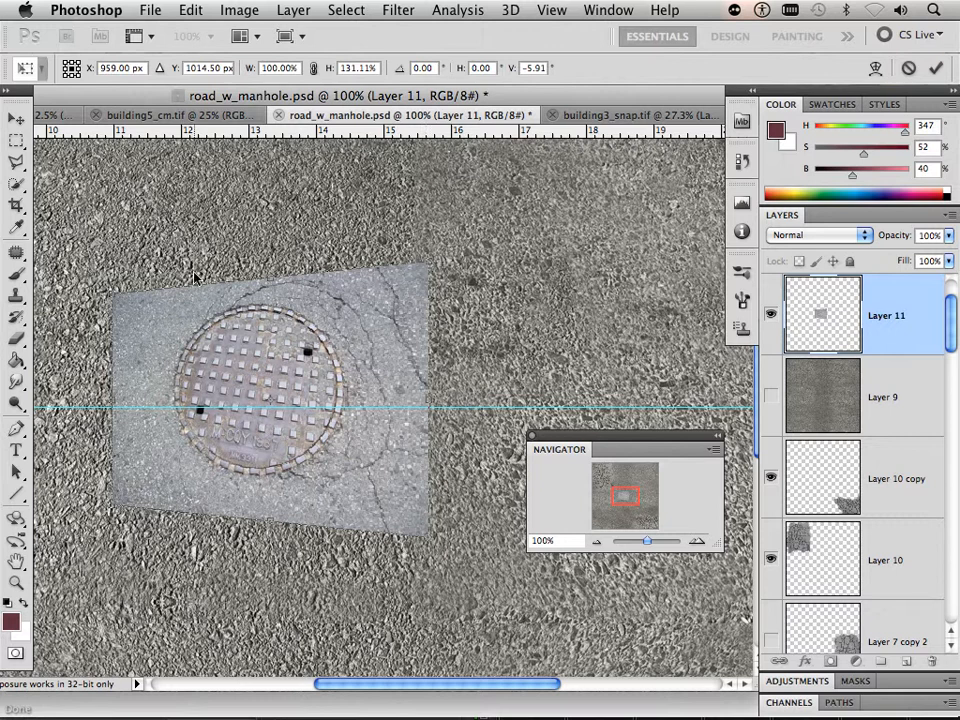
{"action": "left_click", "coordinate": [16, 121]}
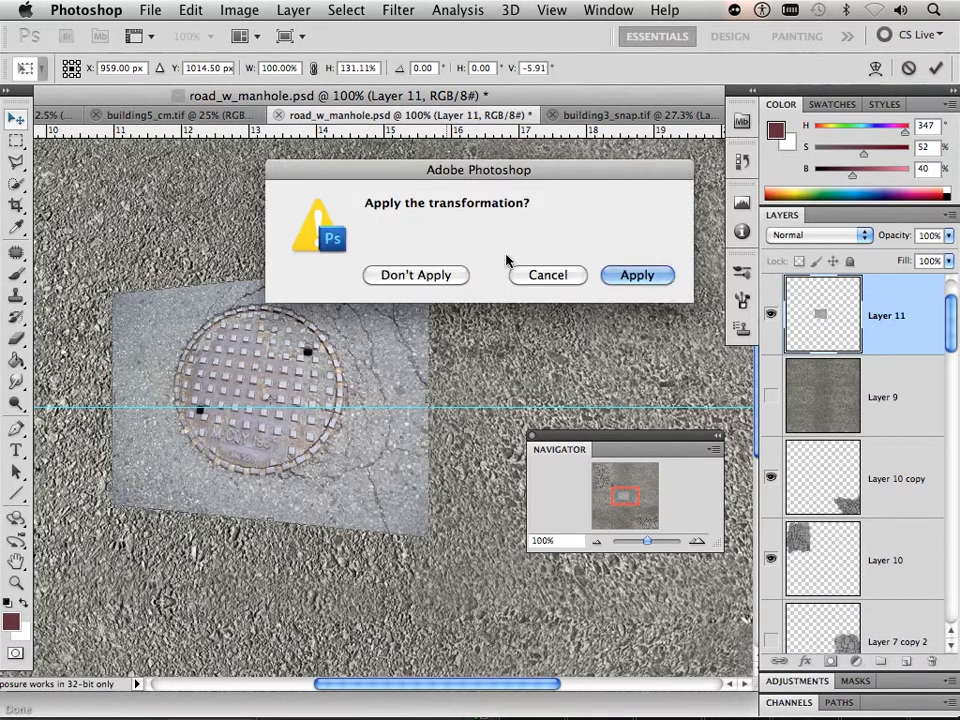
{"action": "left_click", "coordinate": [643, 274]}
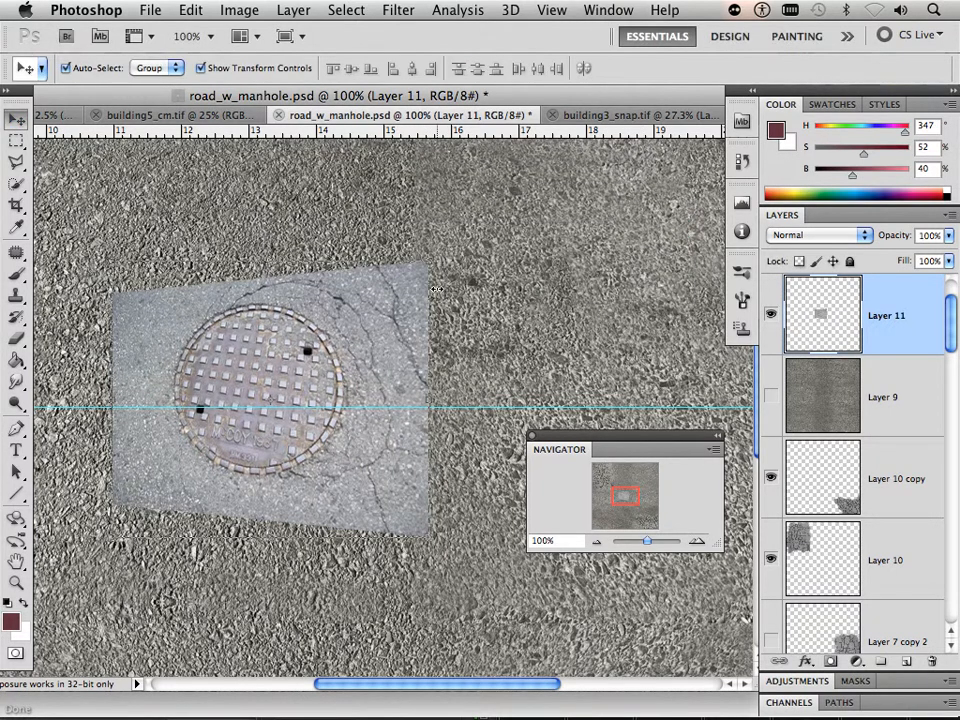
- Erase a patch of the photo's asphalt beside the manhole's upper-right rim with the Eraser at size 40
{"action": "left_click", "coordinate": [8, 340]}
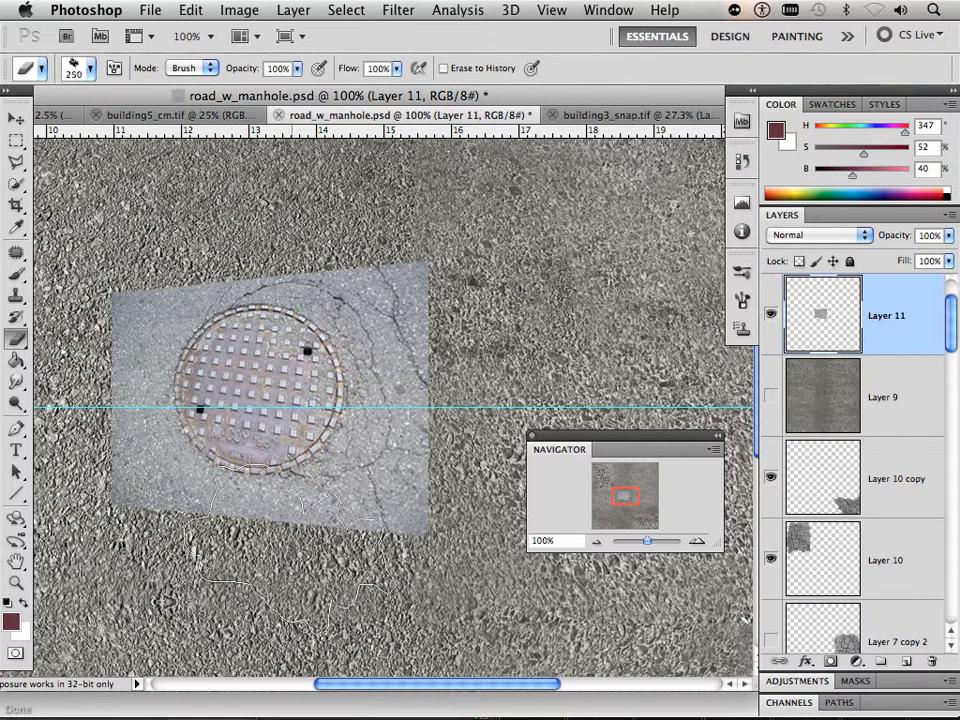
{"action": "left_click_drag", "start_coordinate": [647, 542], "coordinate": [601, 496]}
{"action": "key", "text": "["}
{"action": "key", "text": "["}
{"action": "key", "text": "["}
{"action": "key", "text": "["}
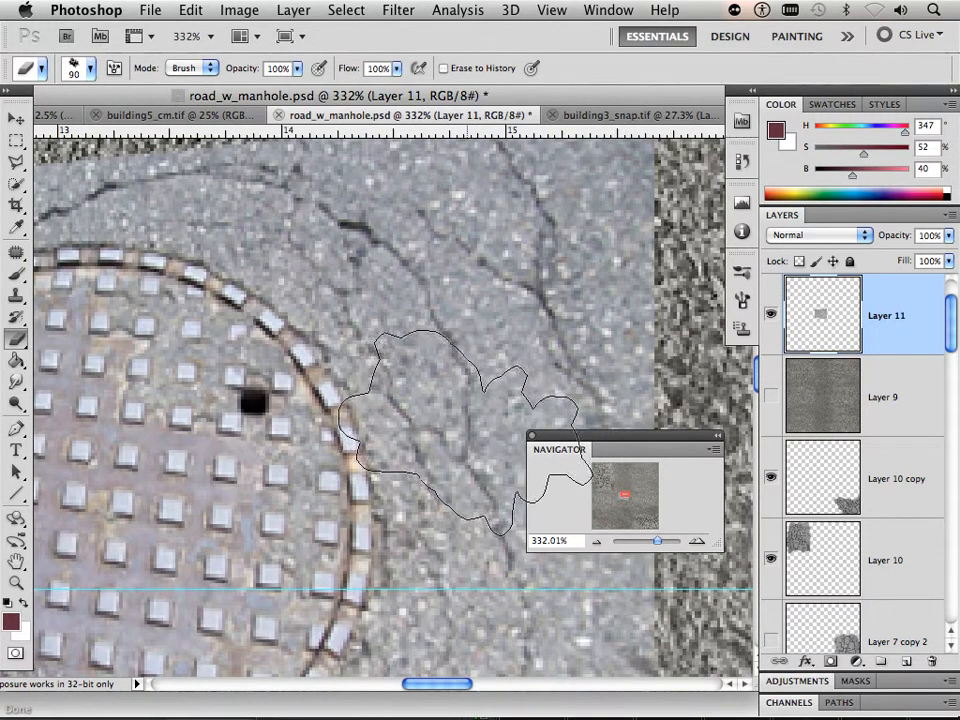
{"action": "key", "text": "bracketleft"}
{"action": "key", "text": "bracketleft"}
{"action": "key", "text": "bracketleft"}
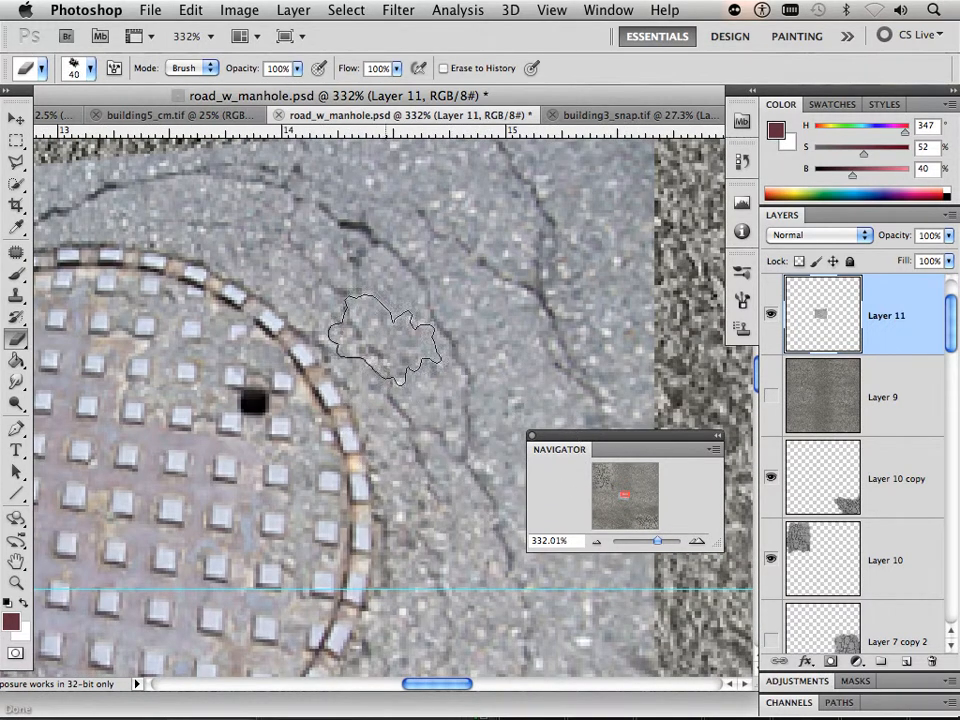
{"action": "mouse_move", "coordinate": [362, 297]}
{"action": "left_mouse_down"}
{"action": "mouse_move", "coordinate": [340, 290]}
{"action": "mouse_move", "coordinate": [415, 375]}
{"action": "left_mouse_up"}
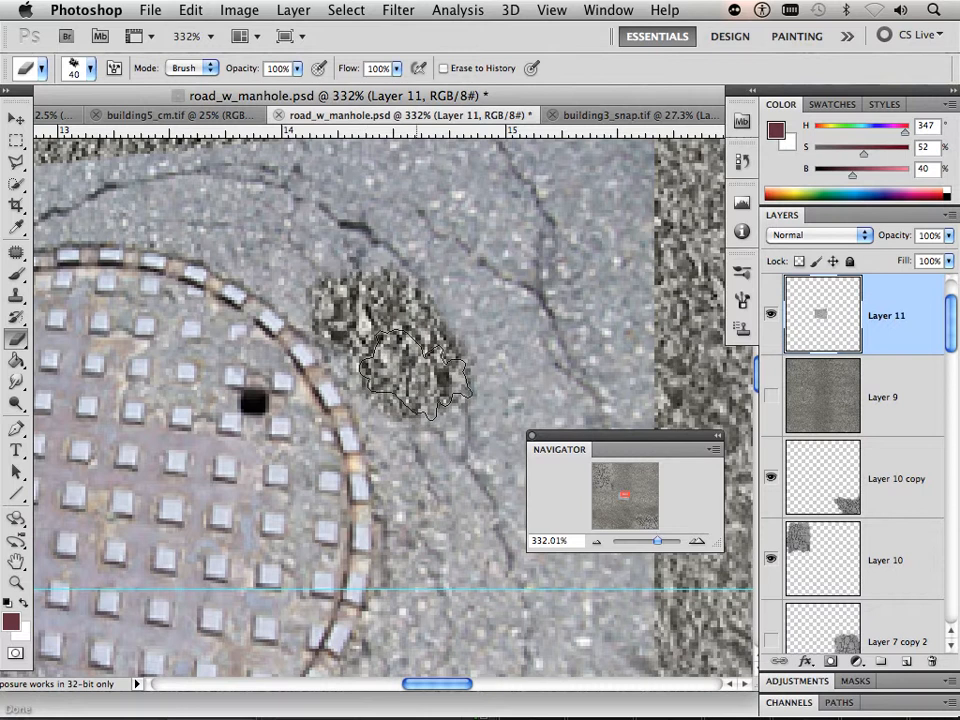
- Reduce the Eraser to size 15 and erase the photo's asphalt closely along the manhole's right rim
{"action": "key", "text": "bracketleft"}
{"action": "key", "text": "bracketleft"}
{"action": "key", "text": "bracketleft"}
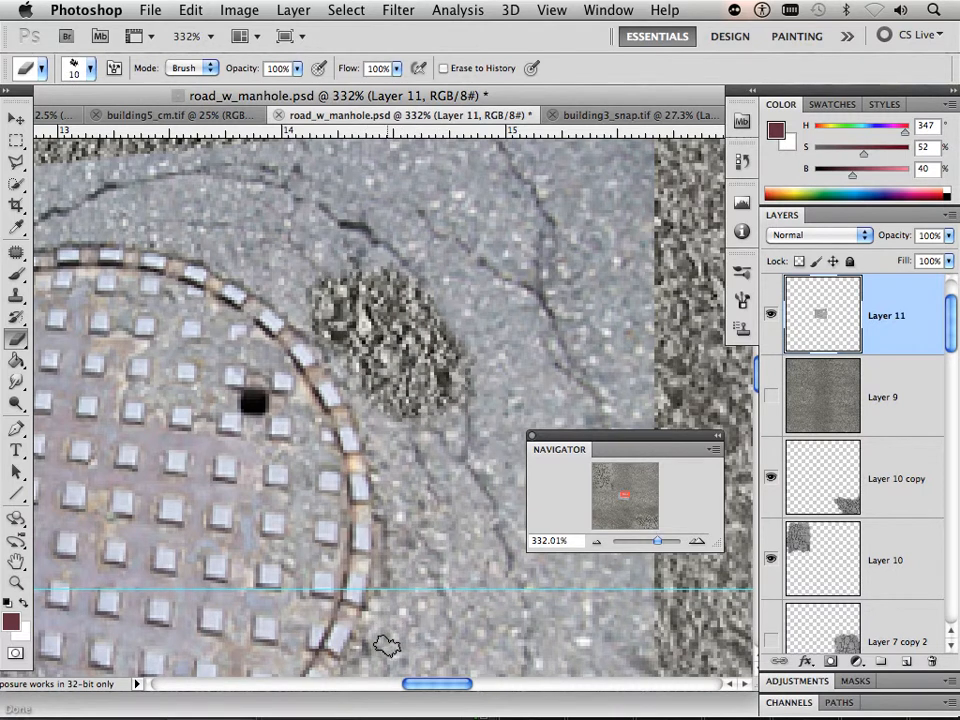
{"action": "key", "text": "bracketright"}
{"action": "mouse_move", "coordinate": [387, 645]}
{"action": "left_mouse_down"}
{"action": "mouse_move", "coordinate": [397, 588]}
{"action": "mouse_move", "coordinate": [415, 583]}
{"action": "mouse_move", "coordinate": [372, 378]}
{"action": "left_mouse_up"}
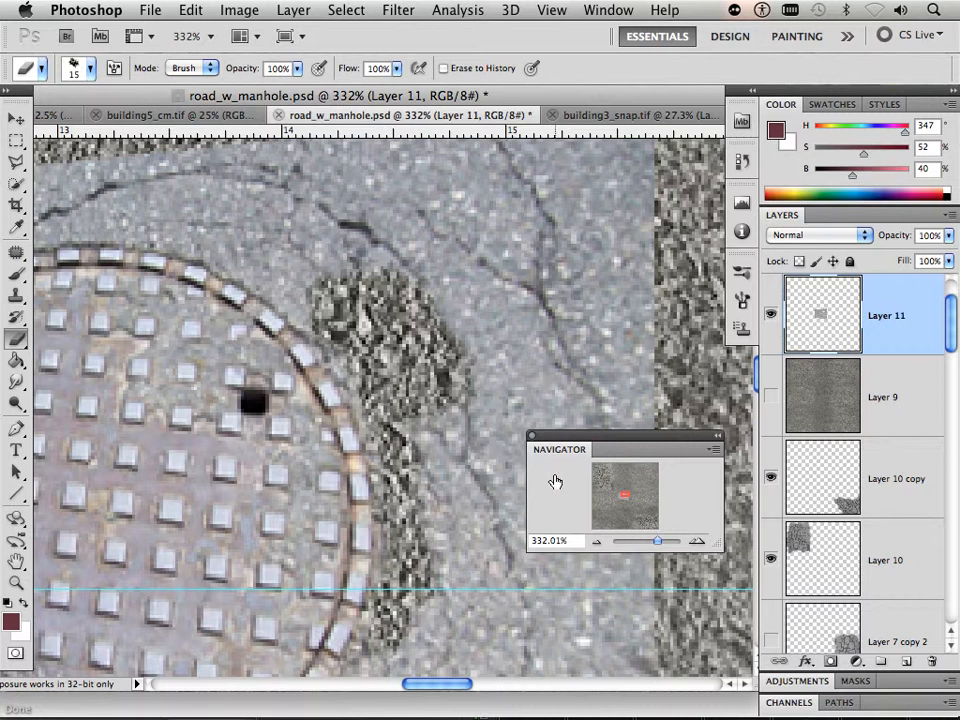
- Erase the photo's asphalt along the manhole's upper rim, including the strip above its middle
{"action": "left_click_drag", "start_coordinate": [638, 498], "coordinate": [626, 491]}
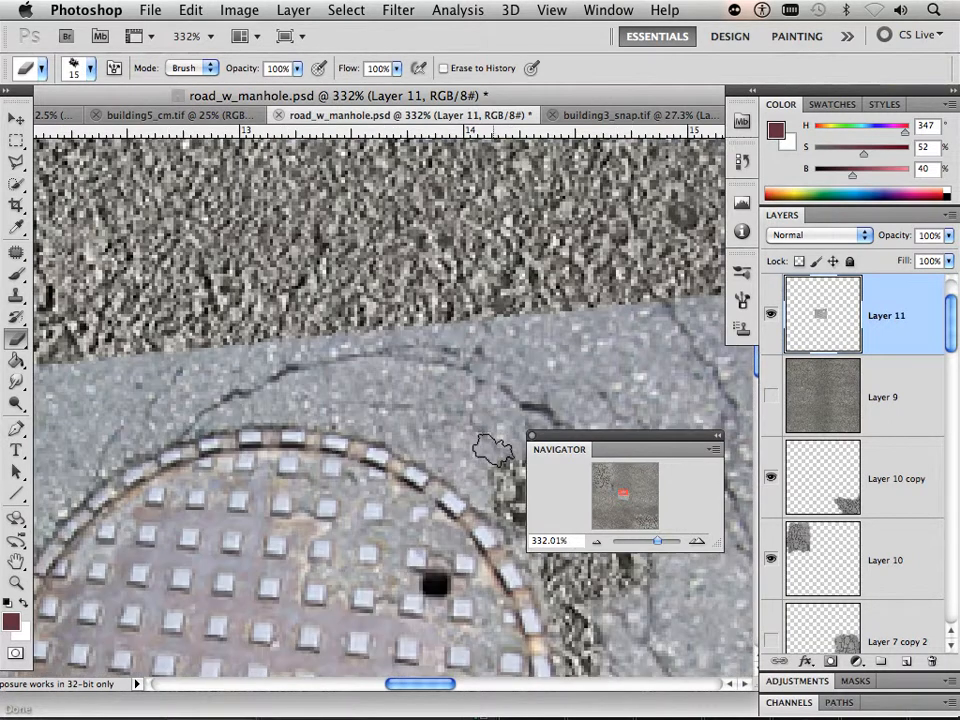
{"action": "left_click_drag", "start_coordinate": [487, 466], "coordinate": [333, 408]}
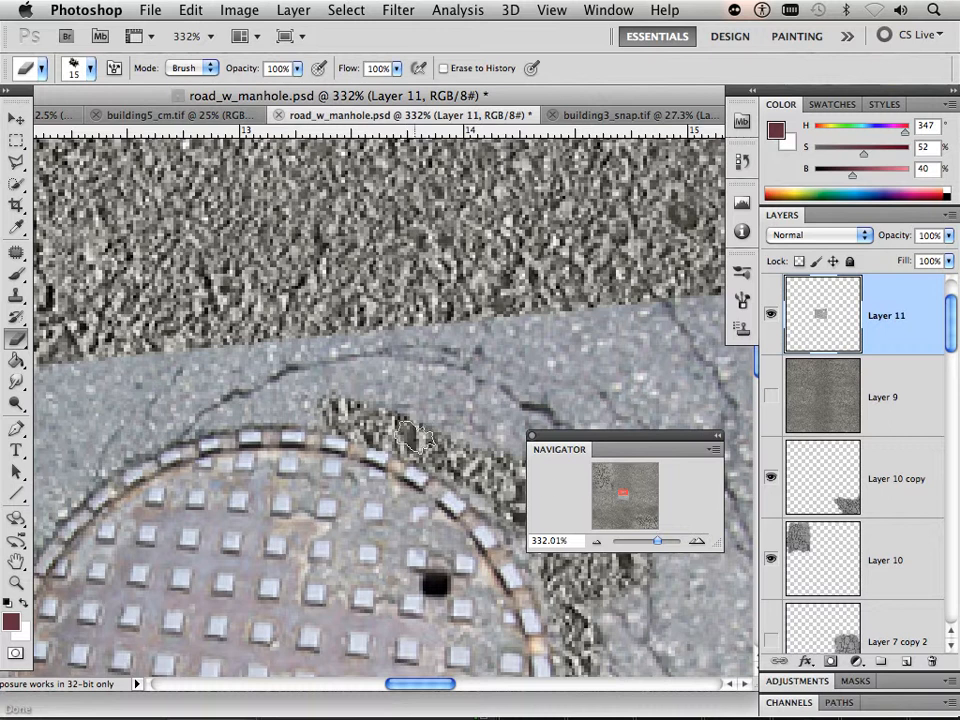
{"action": "mouse_move", "coordinate": [118, 458]}
{"action": "left_mouse_down"}
{"action": "mouse_move", "coordinate": [52, 477]}
{"action": "mouse_move", "coordinate": [170, 415]}
{"action": "mouse_move", "coordinate": [265, 398]}
{"action": "mouse_move", "coordinate": [375, 405]}
{"action": "mouse_move", "coordinate": [205, 352]}
{"action": "mouse_move", "coordinate": [152, 352]}
{"action": "mouse_move", "coordinate": [175, 378]}
{"action": "left_mouse_up"}
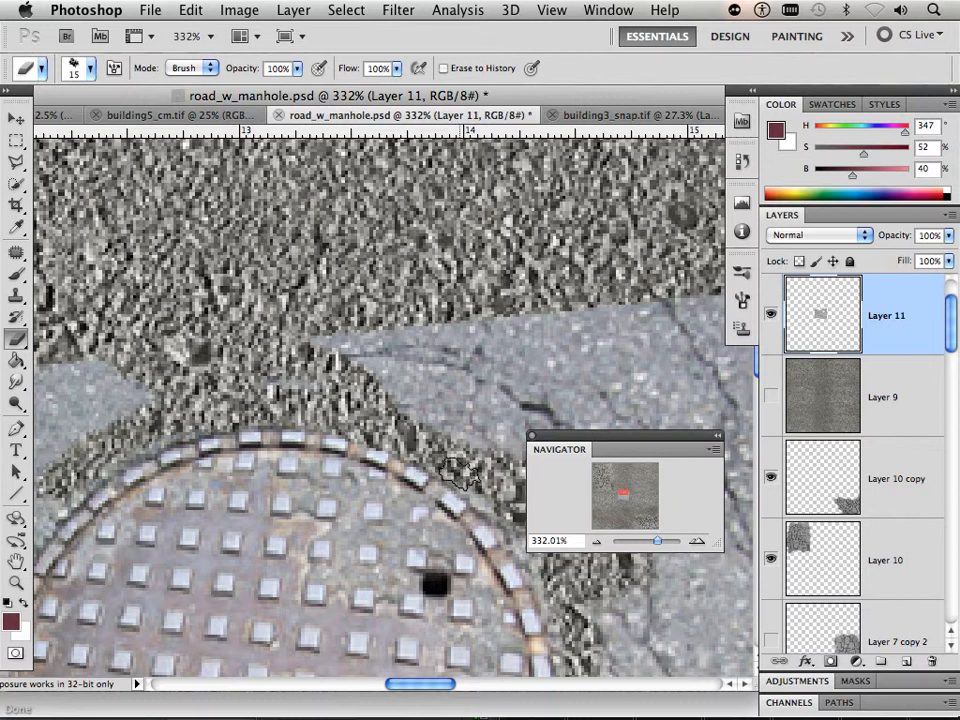
- Erase the photo's asphalt along the manhole's left and lower rim and close the gap at its upper left
{"action": "left_click_drag", "start_coordinate": [636, 488], "coordinate": [624, 494]}
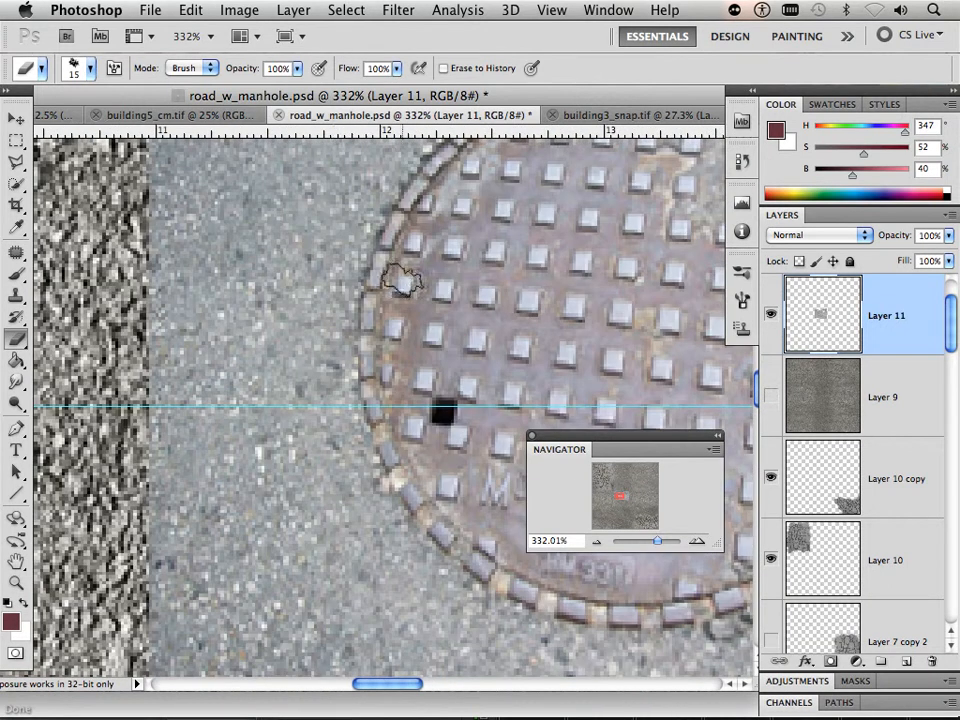
{"action": "mouse_move", "coordinate": [337, 293]}
{"action": "left_mouse_down"}
{"action": "mouse_move", "coordinate": [342, 441]}
{"action": "mouse_move", "coordinate": [353, 486]}
{"action": "mouse_move", "coordinate": [440, 587]}
{"action": "mouse_move", "coordinate": [503, 617]}
{"action": "left_mouse_up"}
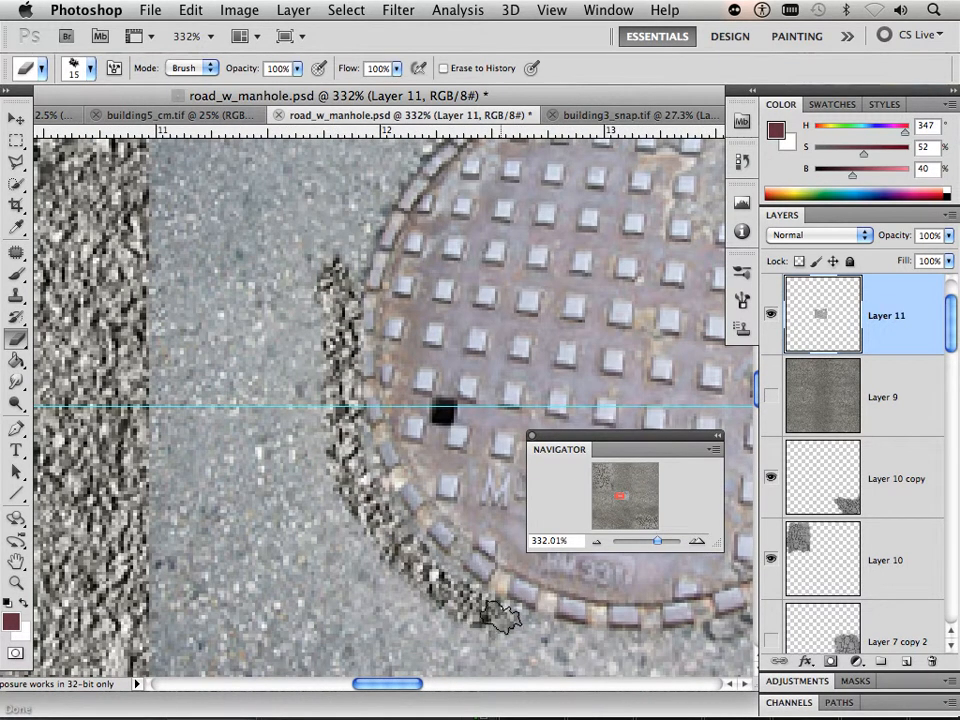
{"action": "left_click", "coordinate": [601, 503]}
{"action": "left_click_drag", "start_coordinate": [601, 503], "coordinate": [623, 498]}
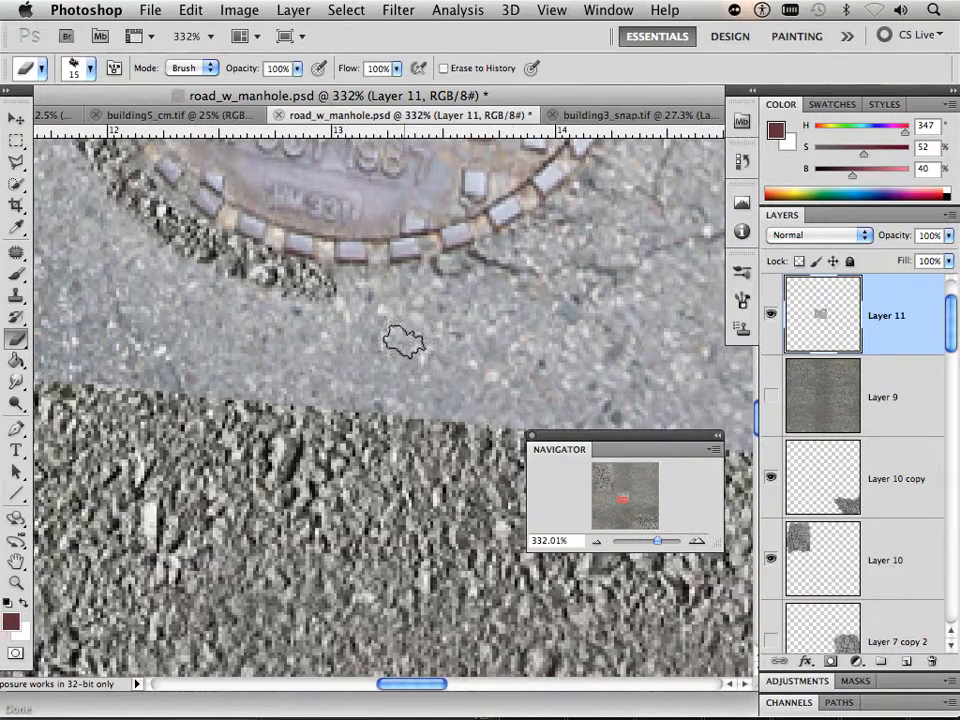
{"action": "mouse_move", "coordinate": [345, 291]}
{"action": "left_mouse_down"}
{"action": "mouse_move", "coordinate": [388, 292]}
{"action": "mouse_move", "coordinate": [478, 257]}
{"action": "mouse_move", "coordinate": [574, 210]}
{"action": "mouse_move", "coordinate": [628, 168]}
{"action": "left_mouse_up"}
{"action": "left_click_drag", "start_coordinate": [621, 501], "coordinate": [616, 491]}
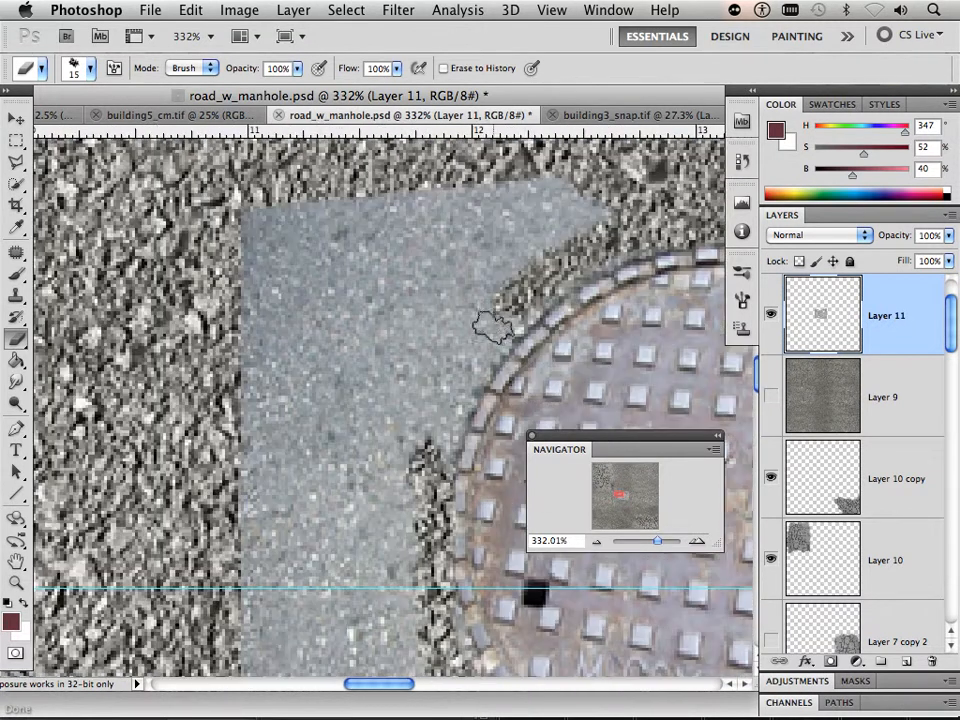
{"action": "mouse_move", "coordinate": [492, 326]}
{"action": "left_mouse_down"}
{"action": "mouse_move", "coordinate": [442, 414]}
{"action": "mouse_move", "coordinate": [436, 452]}
{"action": "left_mouse_up"}
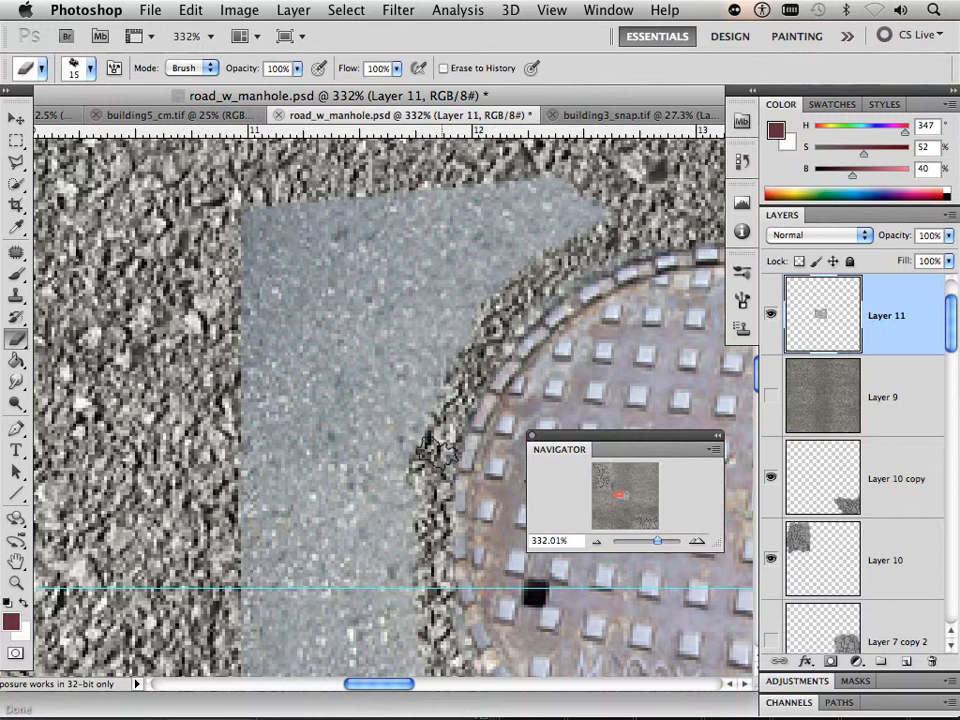
- Enlarge the Eraser to size 50 and erase all the remaining photo asphalt around the manhole cover
{"action": "left_click_drag", "start_coordinate": [655, 545], "coordinate": [645, 545]}
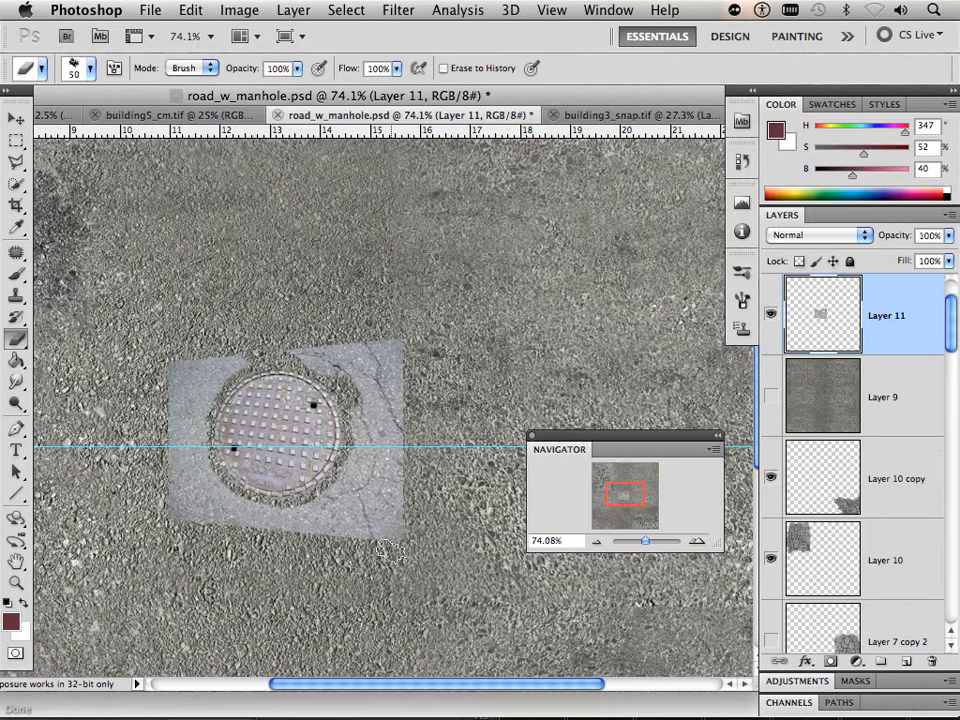
{"action": "mouse_move", "coordinate": [390, 550]}
{"action": "left_mouse_down"}
{"action": "mouse_move", "coordinate": [397, 405]}
{"action": "mouse_move", "coordinate": [386, 334]}
{"action": "mouse_move", "coordinate": [380, 399]}
{"action": "mouse_move", "coordinate": [335, 342]}
{"action": "mouse_move", "coordinate": [355, 378]}
{"action": "mouse_move", "coordinate": [313, 345]}
{"action": "left_mouse_up"}
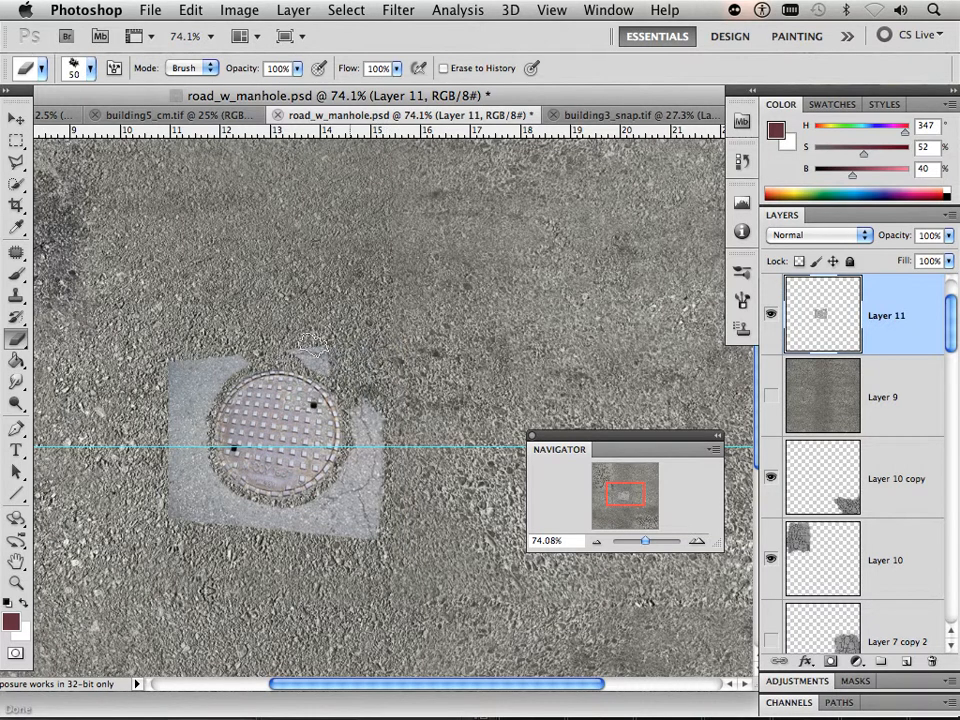
{"action": "mouse_move", "coordinate": [365, 381]}
{"action": "left_mouse_down"}
{"action": "mouse_move", "coordinate": [377, 426]}
{"action": "mouse_move", "coordinate": [361, 405]}
{"action": "mouse_move", "coordinate": [354, 468]}
{"action": "mouse_move", "coordinate": [303, 555]}
{"action": "mouse_move", "coordinate": [380, 488]}
{"action": "mouse_move", "coordinate": [314, 593]}
{"action": "mouse_move", "coordinate": [382, 513]}
{"action": "mouse_move", "coordinate": [289, 528]}
{"action": "mouse_move", "coordinate": [323, 503]}
{"action": "mouse_move", "coordinate": [283, 537]}
{"action": "mouse_move", "coordinate": [283, 523]}
{"action": "mouse_move", "coordinate": [235, 518]}
{"action": "mouse_move", "coordinate": [294, 530]}
{"action": "left_mouse_up"}
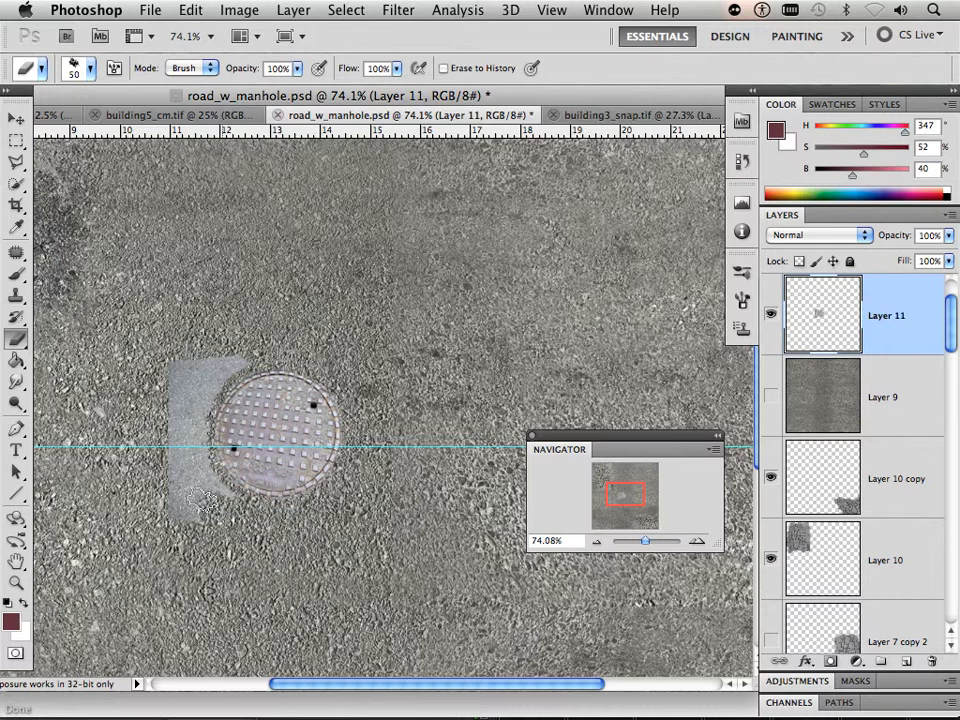
{"action": "mouse_move", "coordinate": [195, 501]}
{"action": "left_mouse_down"}
{"action": "mouse_move", "coordinate": [193, 399]}
{"action": "mouse_move", "coordinate": [262, 348]}
{"action": "mouse_move", "coordinate": [155, 383]}
{"action": "left_mouse_up"}
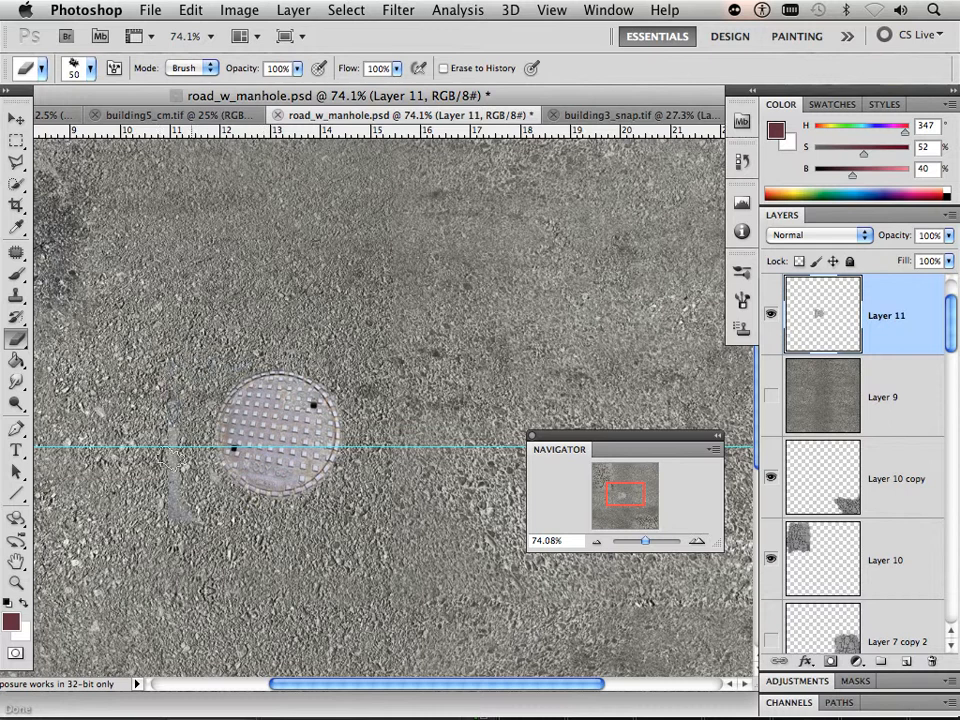
{"action": "left_click_drag", "start_coordinate": [172, 457], "coordinate": [176, 498]}
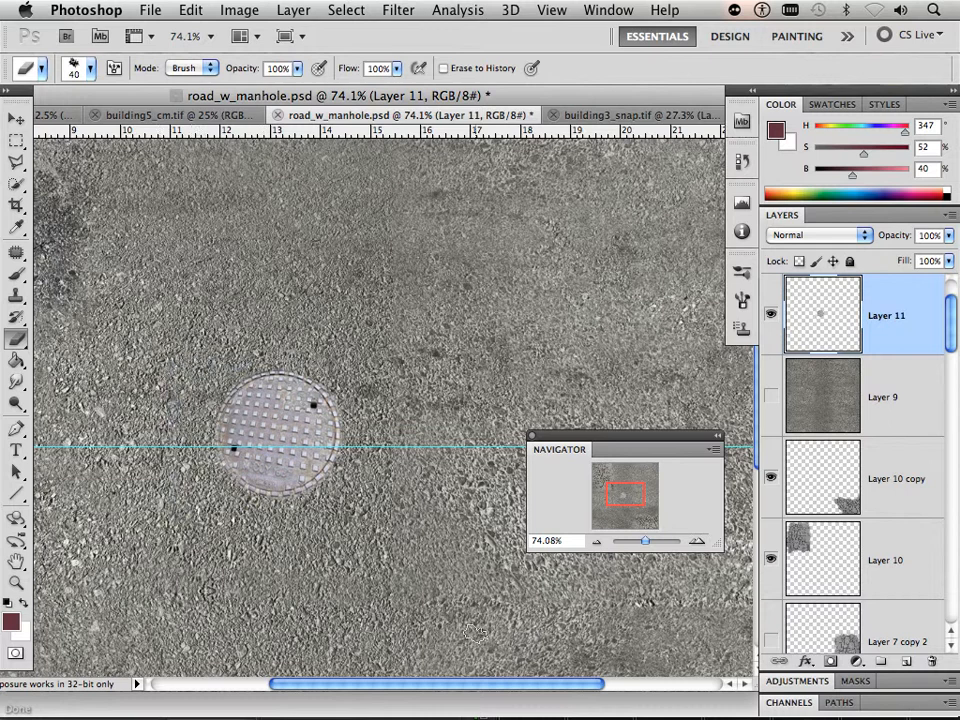
- Adjust the manhole layer's Levels, setting the midtones to 0.82 and the white input level to 234
{"action": "left_click_drag", "start_coordinate": [645, 541], "coordinate": [652, 541]}
{"action": "left_click_drag", "start_coordinate": [627, 493], "coordinate": [624, 493]}
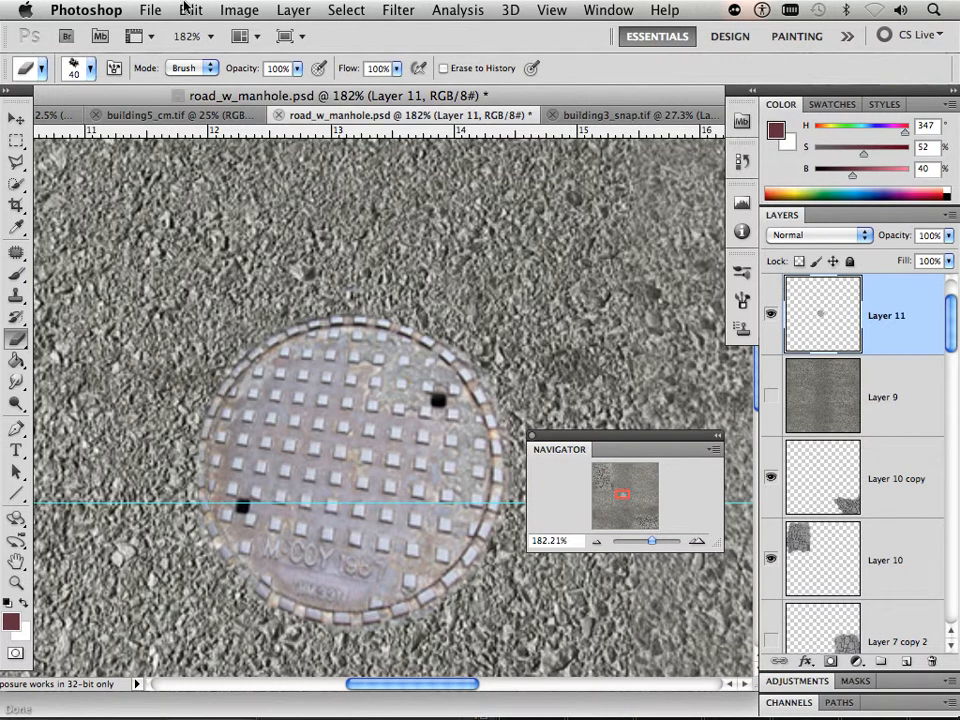
{"action": "left_click_drag", "start_coordinate": [648, 545], "coordinate": [639, 545]}
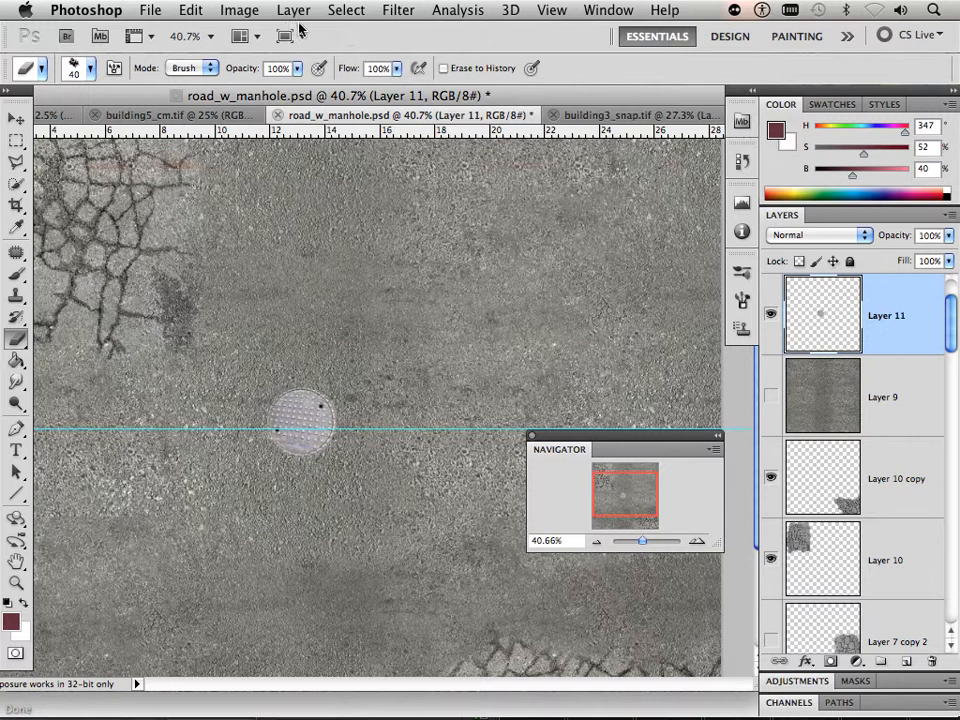
{"action": "left_click", "coordinate": [239, 10]}
{"action": "mouse_move", "coordinate": [252, 68]}
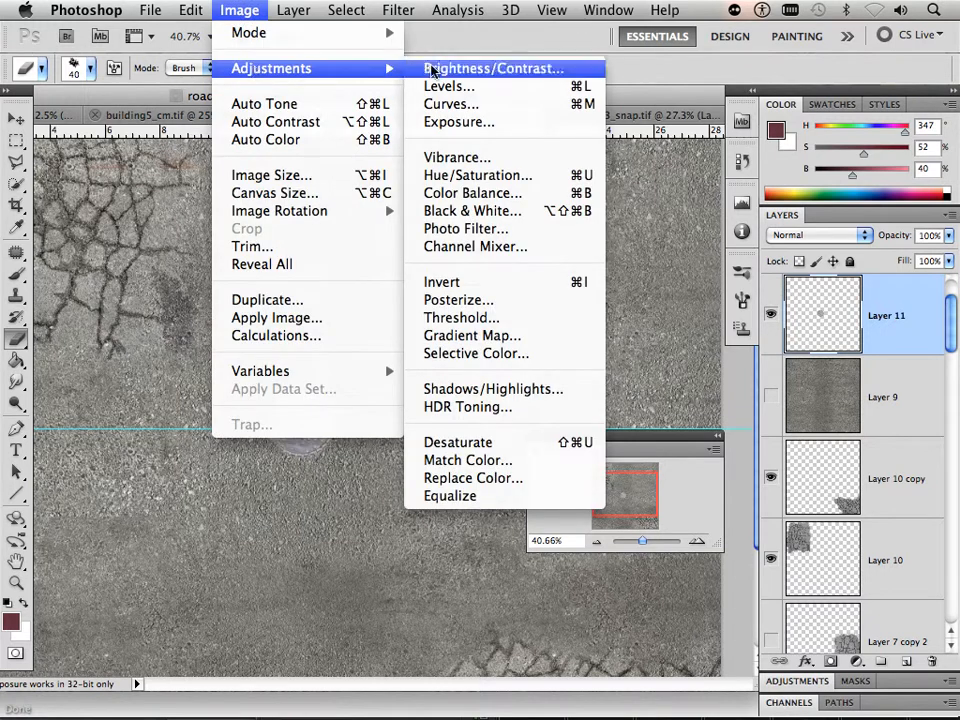
{"action": "left_click", "coordinate": [480, 86]}
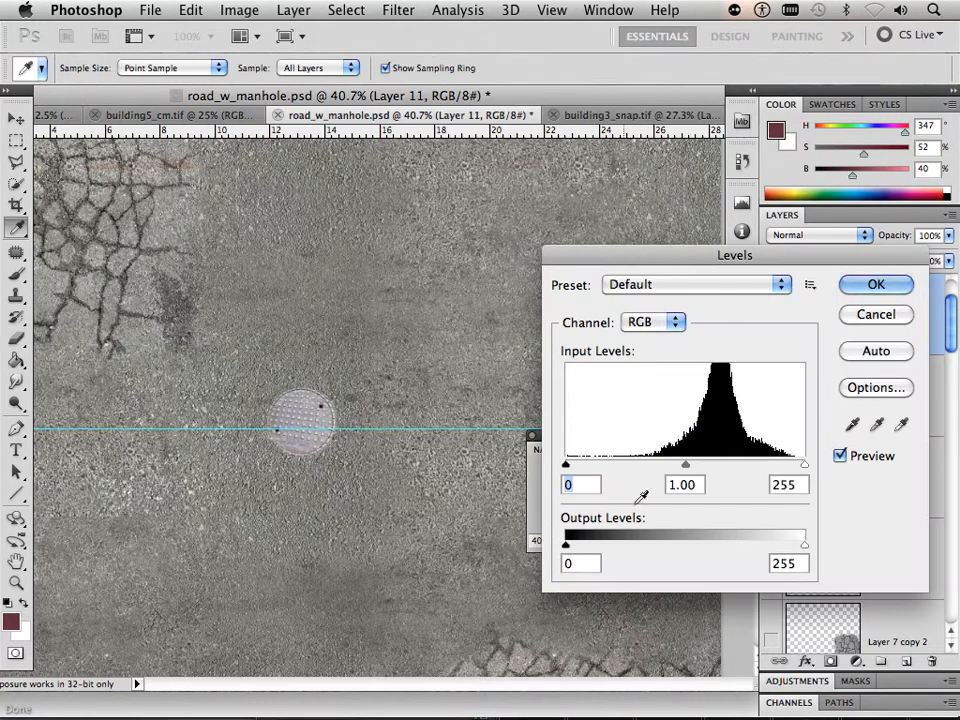
{"action": "mouse_move", "coordinate": [686, 466]}
{"action": "left_mouse_down"}
{"action": "mouse_move", "coordinate": [708, 472]}
{"action": "mouse_move", "coordinate": [670, 479]}
{"action": "left_mouse_up"}
{"action": "mouse_move", "coordinate": [699, 477]}
{"action": "left_mouse_down"}
{"action": "mouse_move", "coordinate": [711, 474]}
{"action": "mouse_move", "coordinate": [701, 480]}
{"action": "left_mouse_up"}
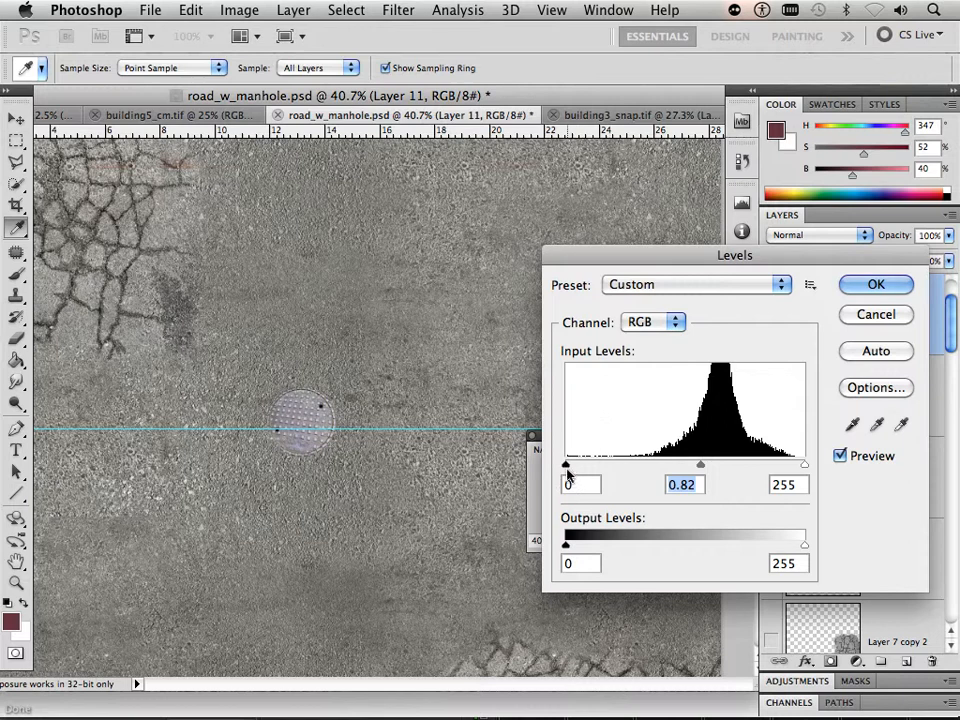
{"action": "mouse_move", "coordinate": [566, 464]}
{"action": "left_mouse_down"}
{"action": "mouse_move", "coordinate": [591, 466]}
{"action": "mouse_move", "coordinate": [566, 466]}
{"action": "left_mouse_up"}
{"action": "mouse_move", "coordinate": [805, 466]}
{"action": "left_mouse_down"}
{"action": "mouse_move", "coordinate": [778, 468]}
{"action": "mouse_move", "coordinate": [789, 467]}
{"action": "left_mouse_up"}
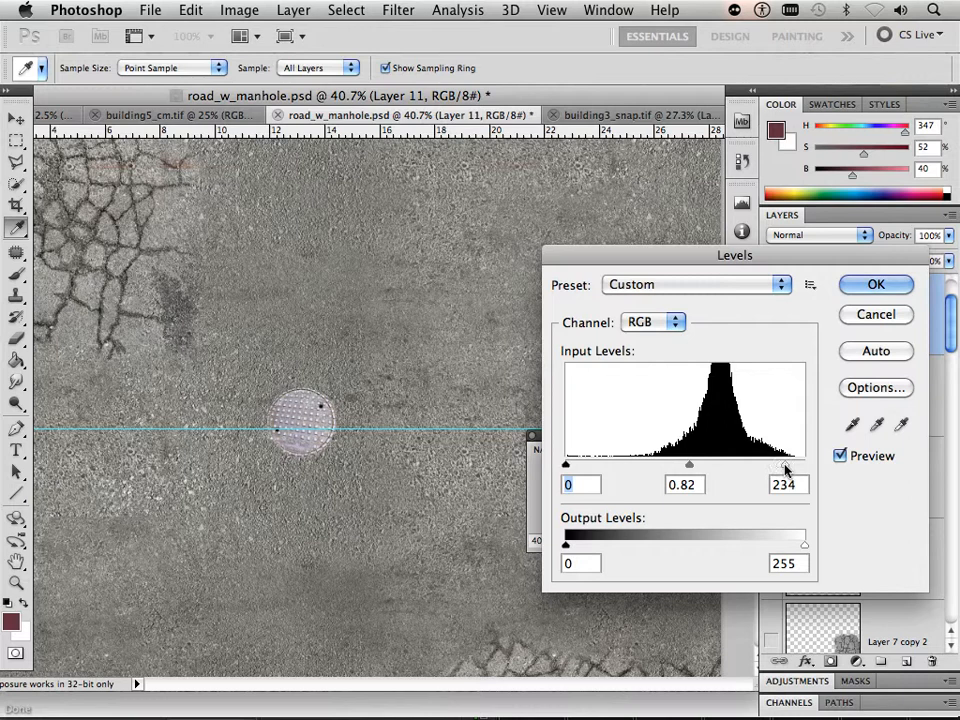
{"action": "left_click", "coordinate": [874, 287]}
{"action": "key", "text": "e"}
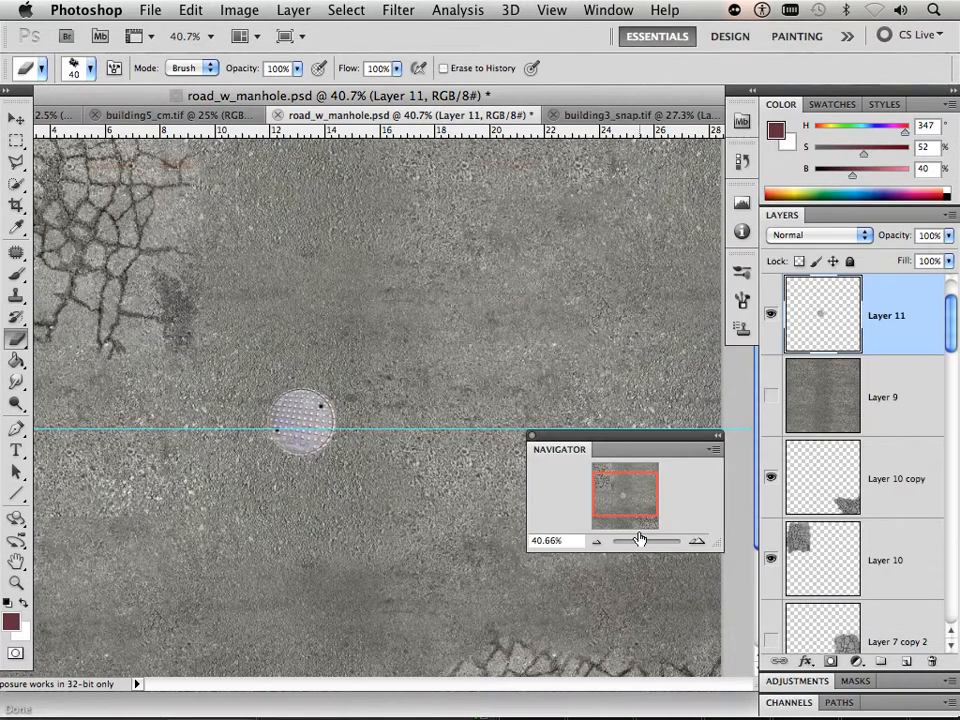
{"action": "left_click_drag", "start_coordinate": [637, 540], "coordinate": [643, 540]}
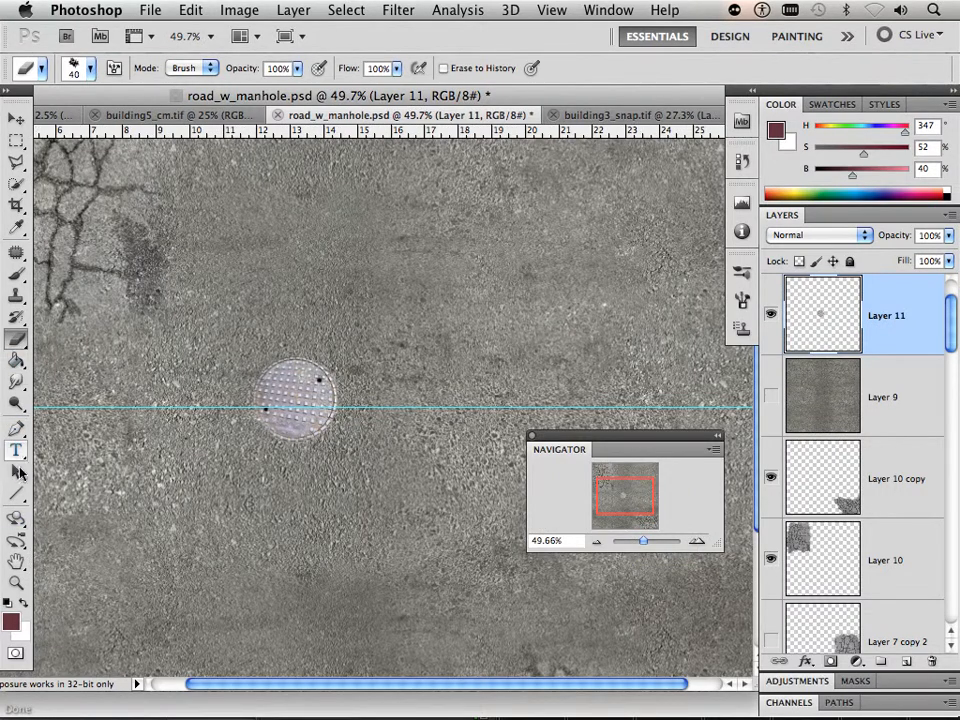
{"action": "left_click", "coordinate": [17, 494]}
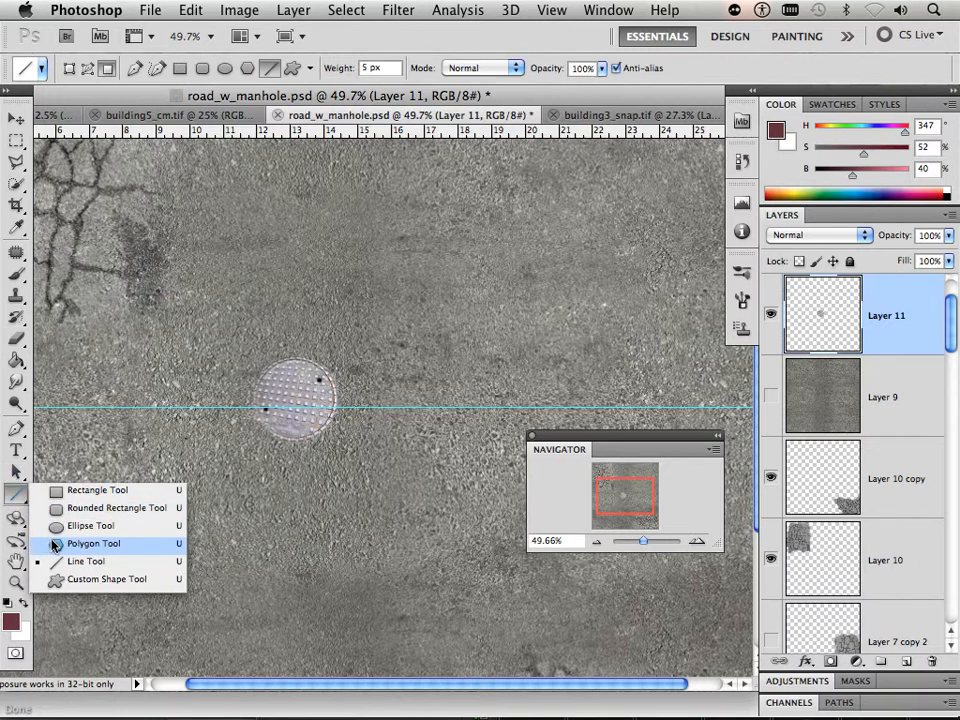
{"action": "left_click", "coordinate": [60, 525]}
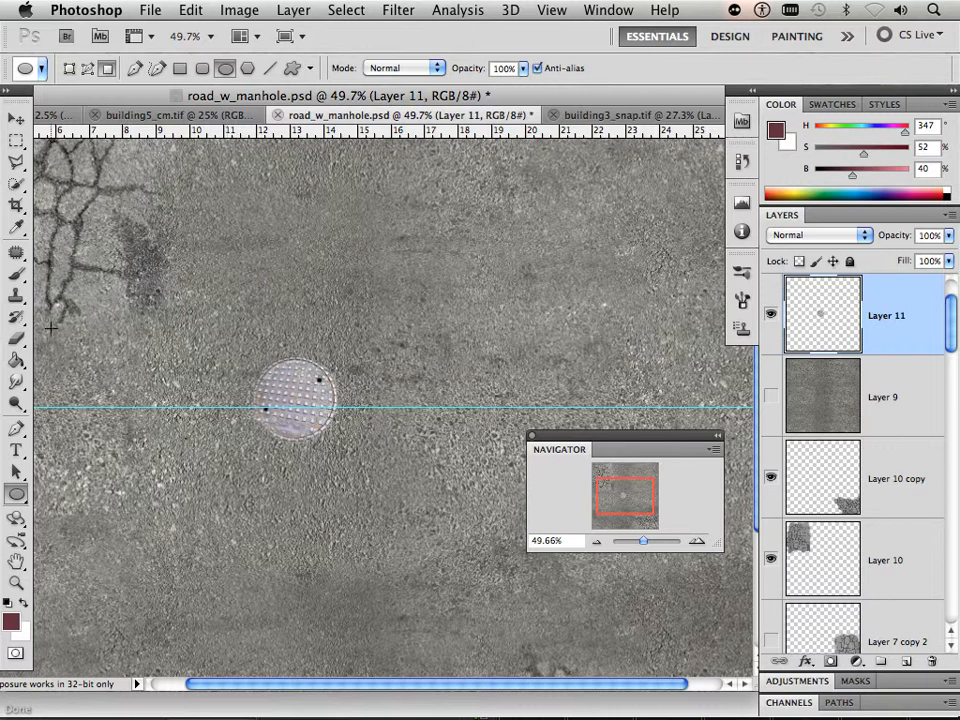
- Try an elliptical marquee selection around the manhole cover and align it with the cover's rim
{"action": "left_click", "coordinate": [16, 140]}
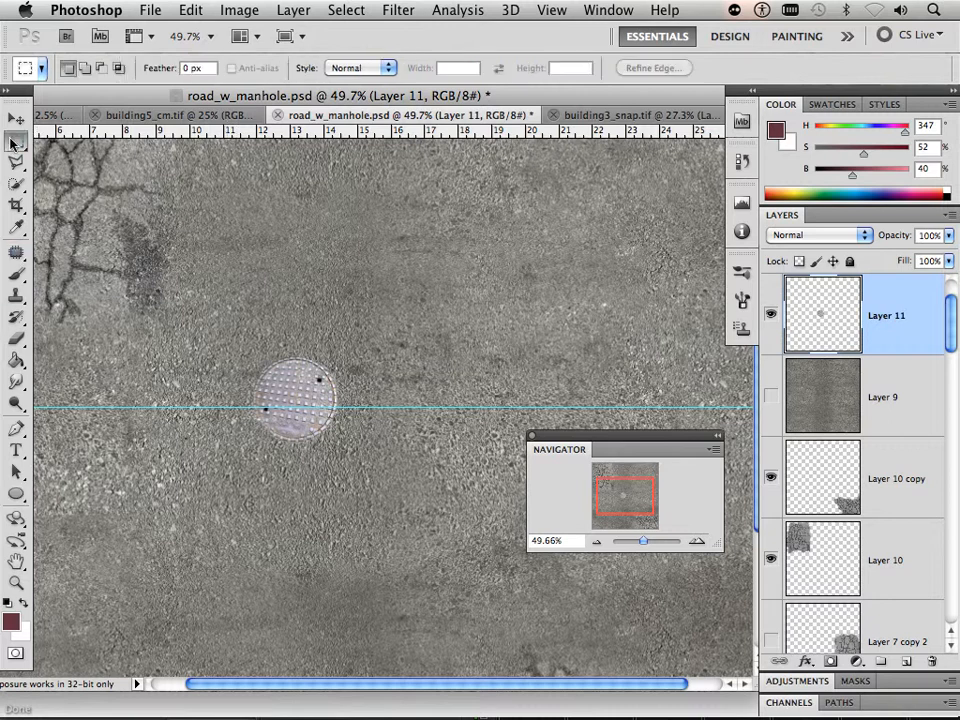
{"action": "left_click", "coordinate": [43, 157]}
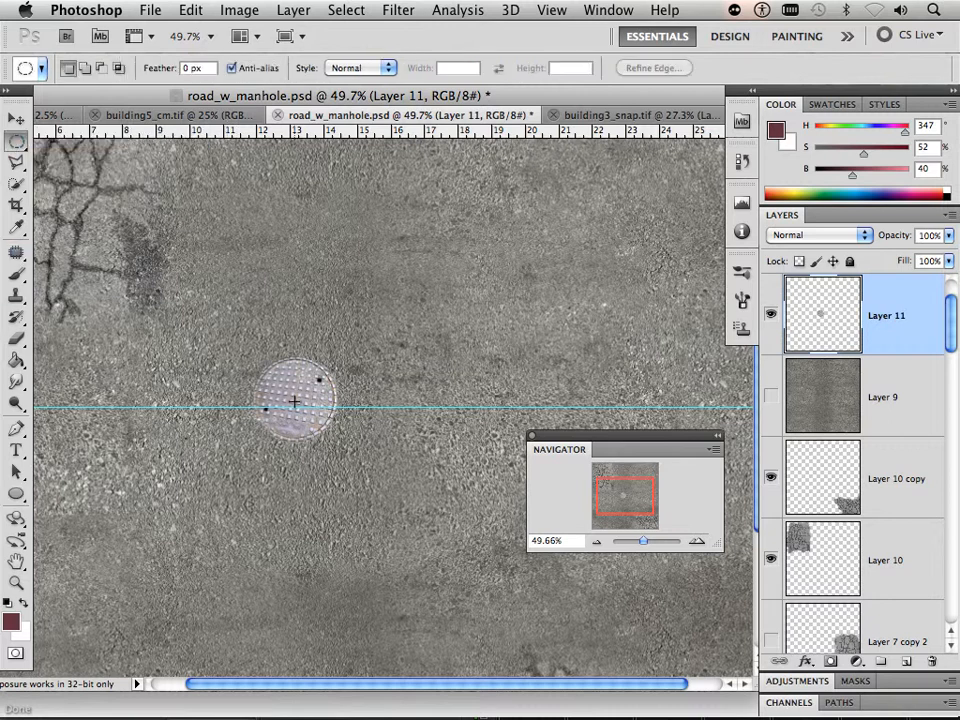
{"action": "left_click_drag", "start_coordinate": [339, 439], "coordinate": [338, 436]}
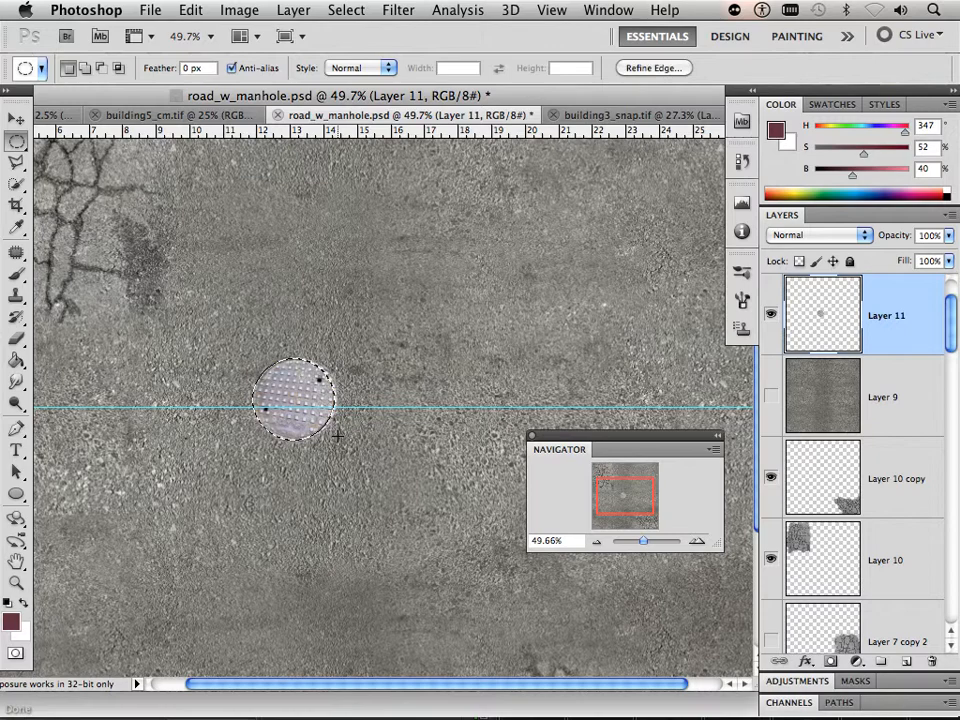
{"action": "scroll", "coordinate": [334, 435], "scroll_direction": "up", "scroll_amount": 3}
{"action": "scroll", "coordinate": [329, 435], "scroll_direction": "up", "scroll_amount": 6}
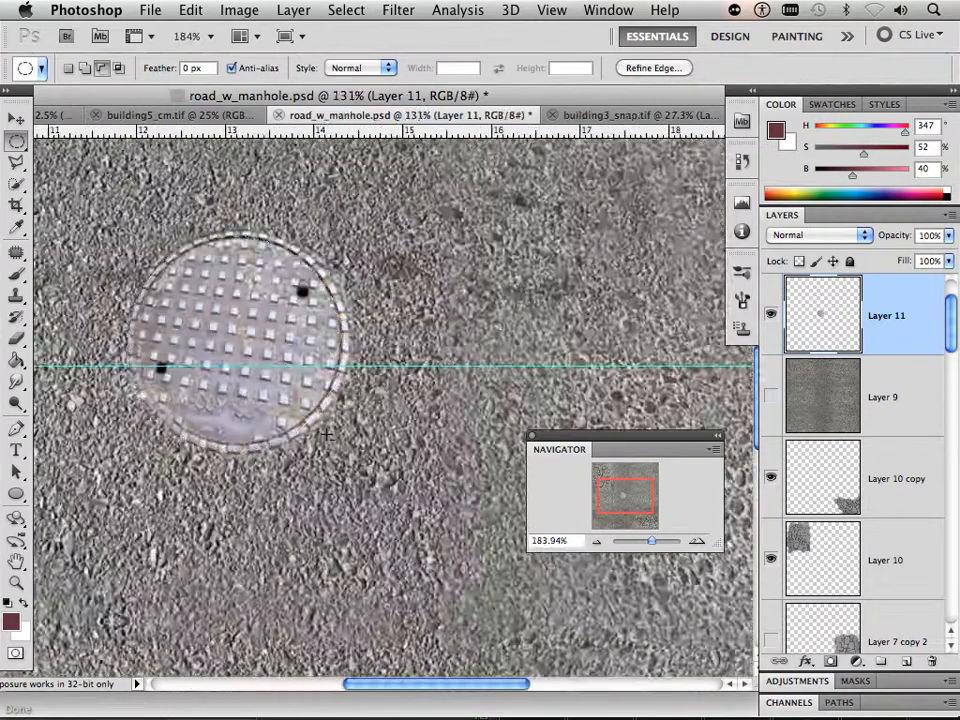
{"action": "scroll", "coordinate": [316, 425], "scroll_direction": "down", "scroll_amount": 2}
{"action": "scroll", "coordinate": [316, 424], "scroll_direction": "down", "scroll_amount": 2}
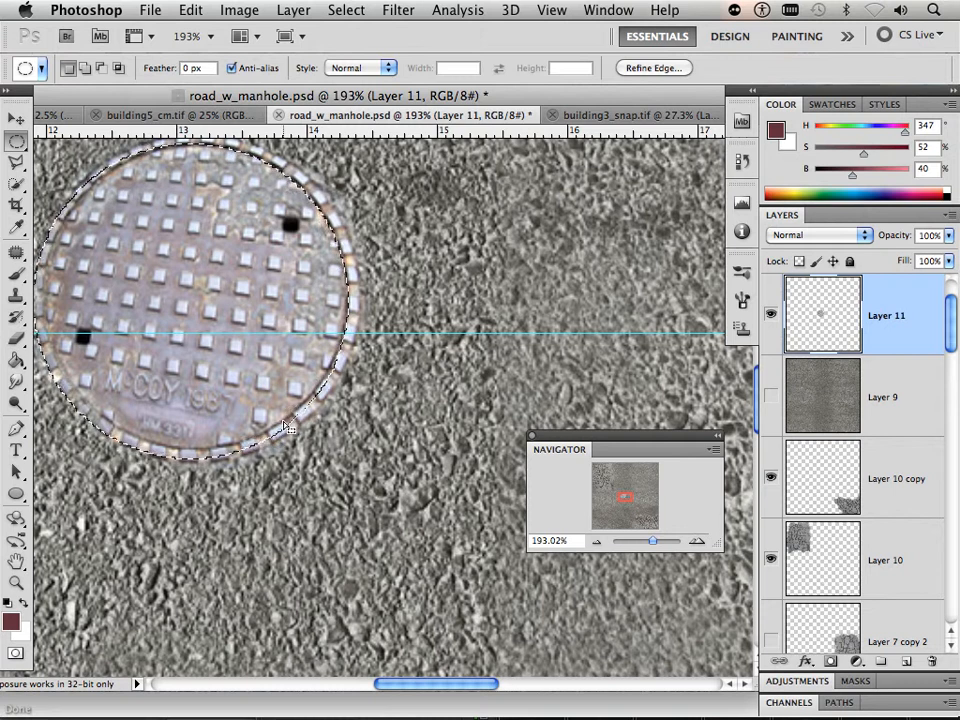
{"action": "left_click_drag", "start_coordinate": [282, 428], "coordinate": [289, 424]}
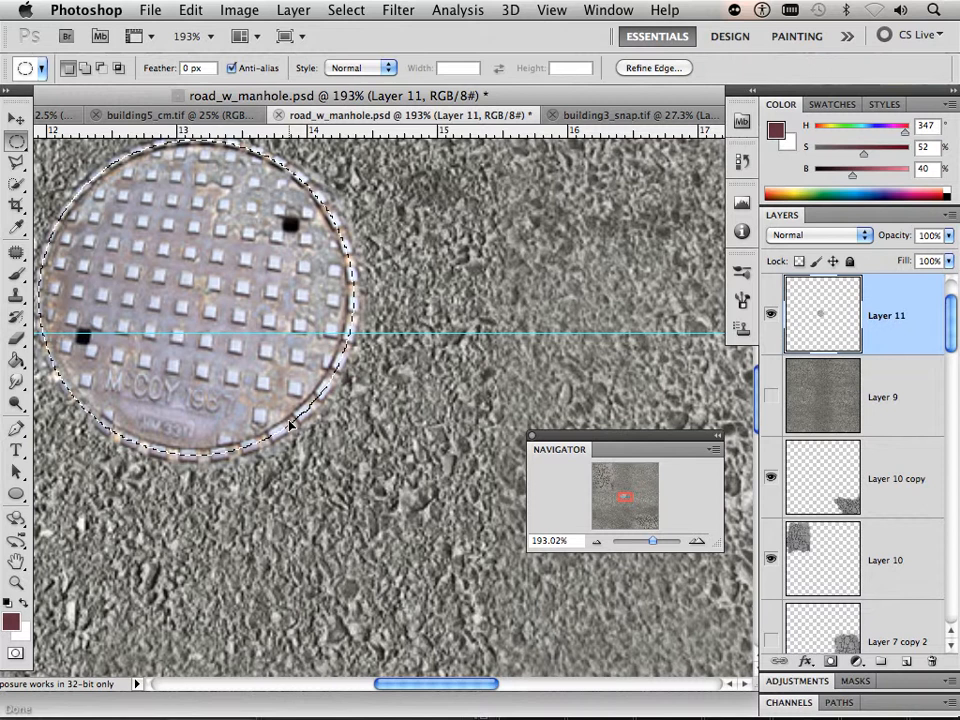
{"action": "left_click_drag", "start_coordinate": [650, 542], "coordinate": [640, 542]}
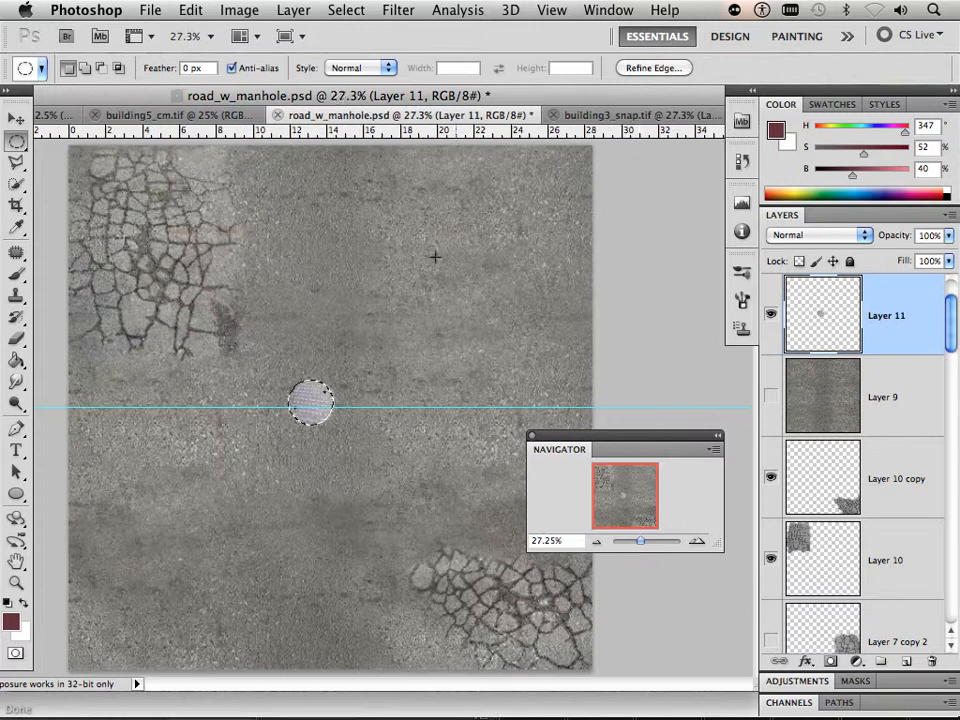
- Clear the selection and move the manhole cover slightly right to the centre of the road texture
{"action": "left_click", "coordinate": [346, 10]}
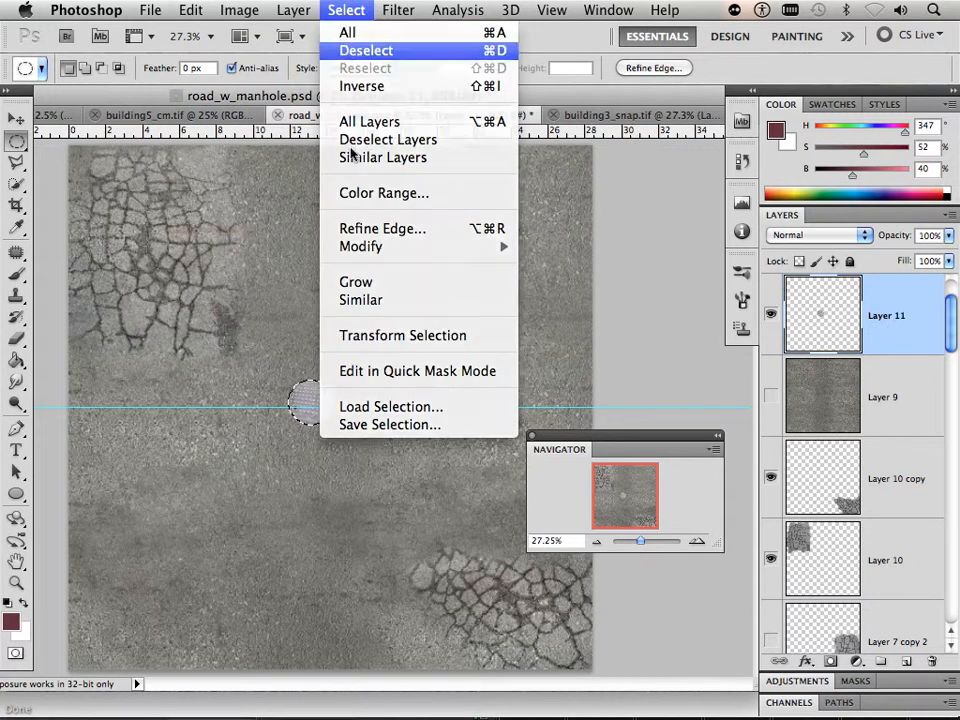
{"action": "left_click", "coordinate": [356, 49]}
{"action": "left_click", "coordinate": [16, 118]}
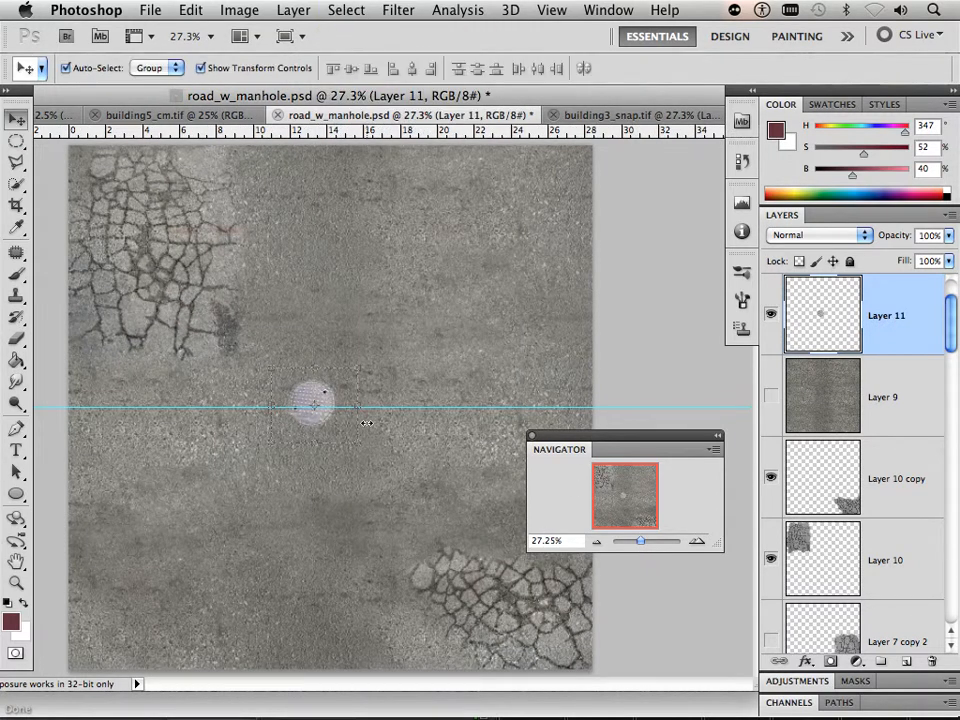
{"action": "mouse_move", "coordinate": [329, 389]}
{"action": "left_mouse_down"}
{"action": "mouse_move", "coordinate": [343, 389]}
{"action": "mouse_move", "coordinate": [343, 401]}
{"action": "left_mouse_up"}
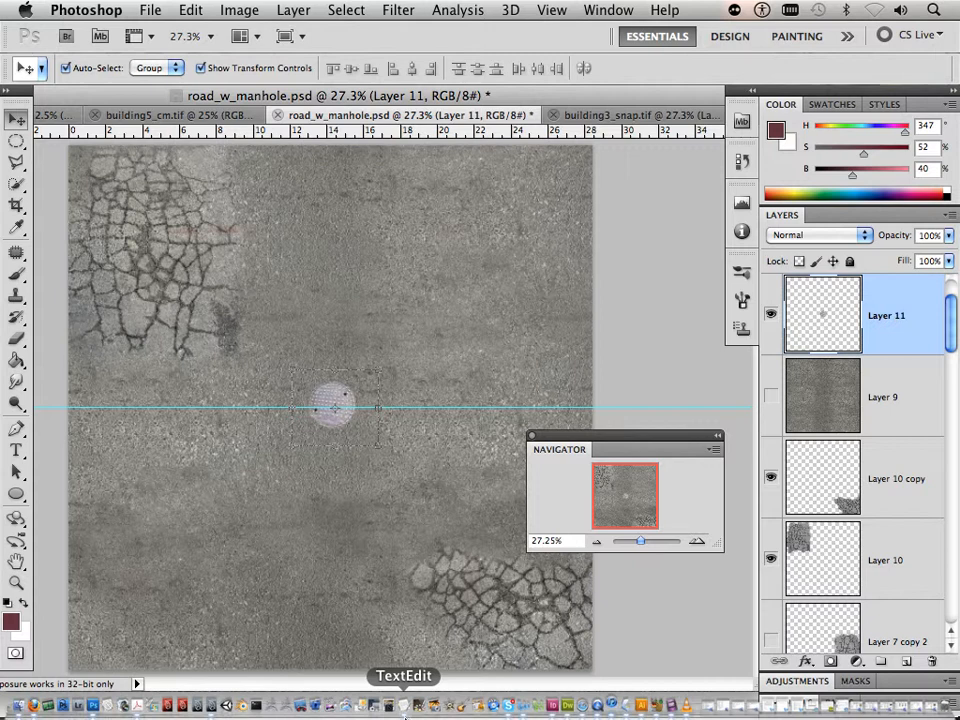
- Switch to Maya and select the road surface with the manhole as an object, viewed from above
{"action": "left_click", "coordinate": [216, 708]}
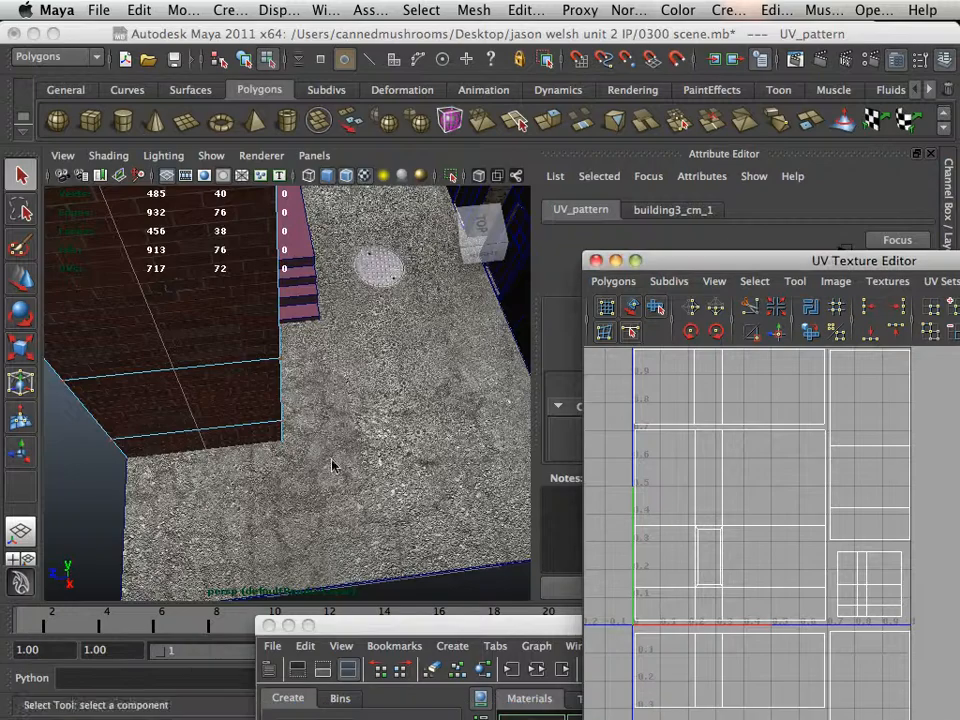
{"action": "left_click_drag", "start_coordinate": [376, 383], "coordinate": [300, 407]}
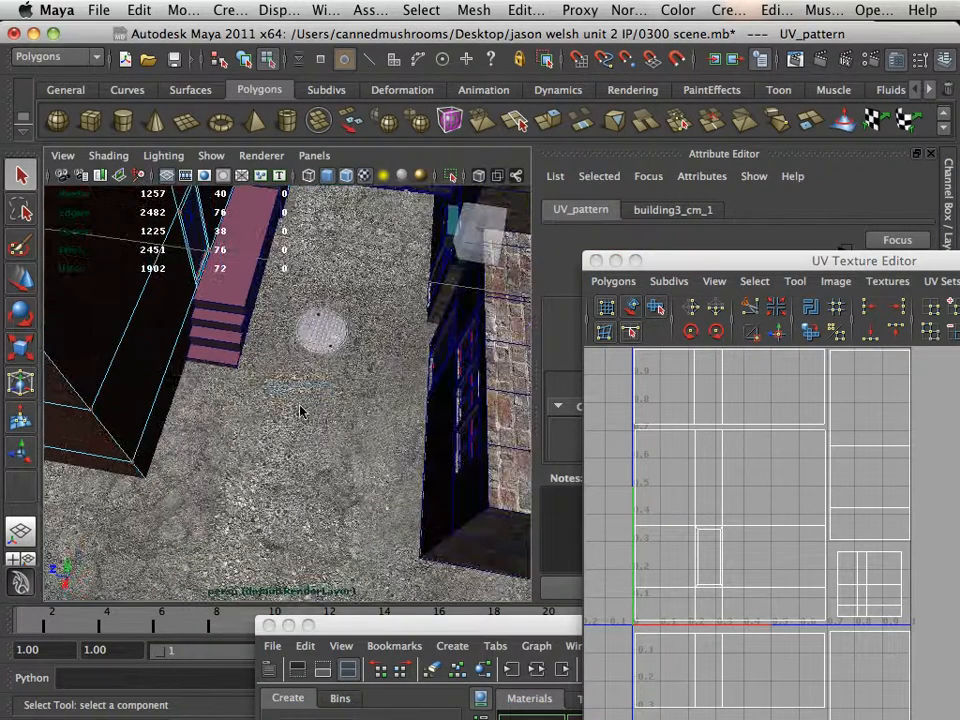
{"action": "right_click", "coordinate": [300, 407]}
{"action": "left_click", "coordinate": [349, 335]}
{"action": "left_click", "coordinate": [349, 340]}
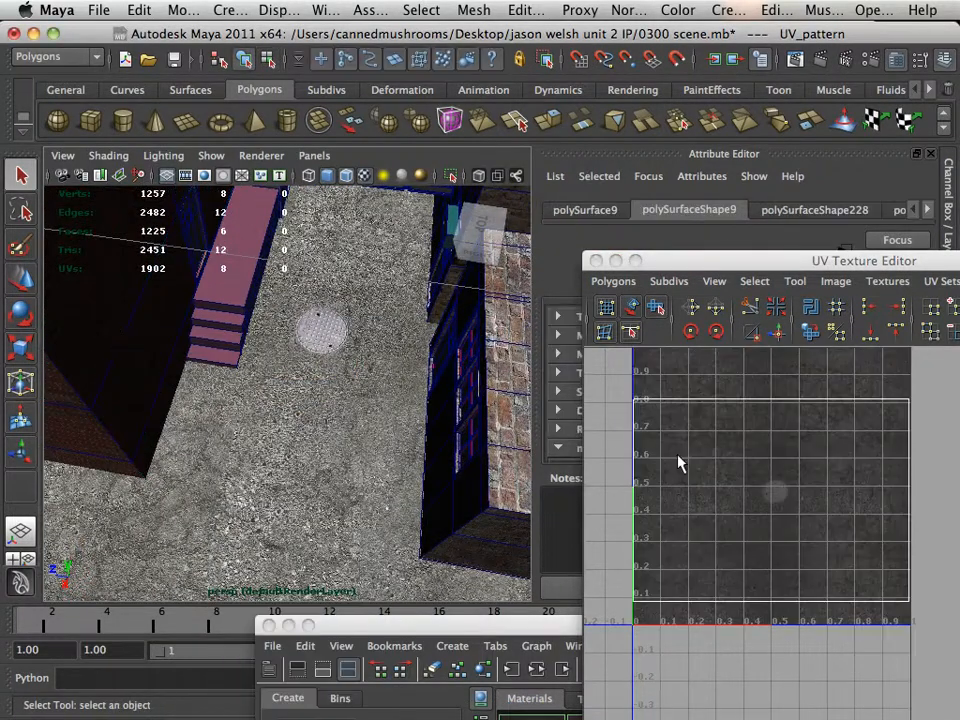
- Select all the road's UVs and shift them slightly down in V to reposition the manhole on the street
{"action": "right_click", "coordinate": [754, 476]}
{"action": "left_click", "coordinate": [826, 471]}
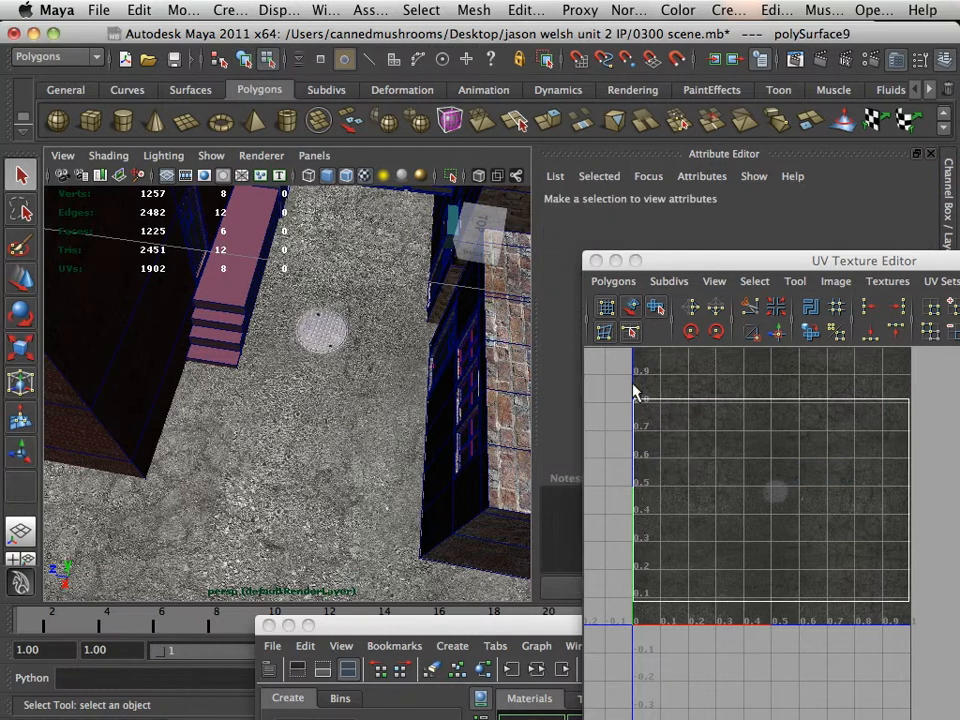
{"action": "mouse_move", "coordinate": [633, 386]}
{"action": "left_mouse_down"}
{"action": "mouse_move", "coordinate": [788, 632]}
{"action": "mouse_move", "coordinate": [945, 697]}
{"action": "left_mouse_up"}
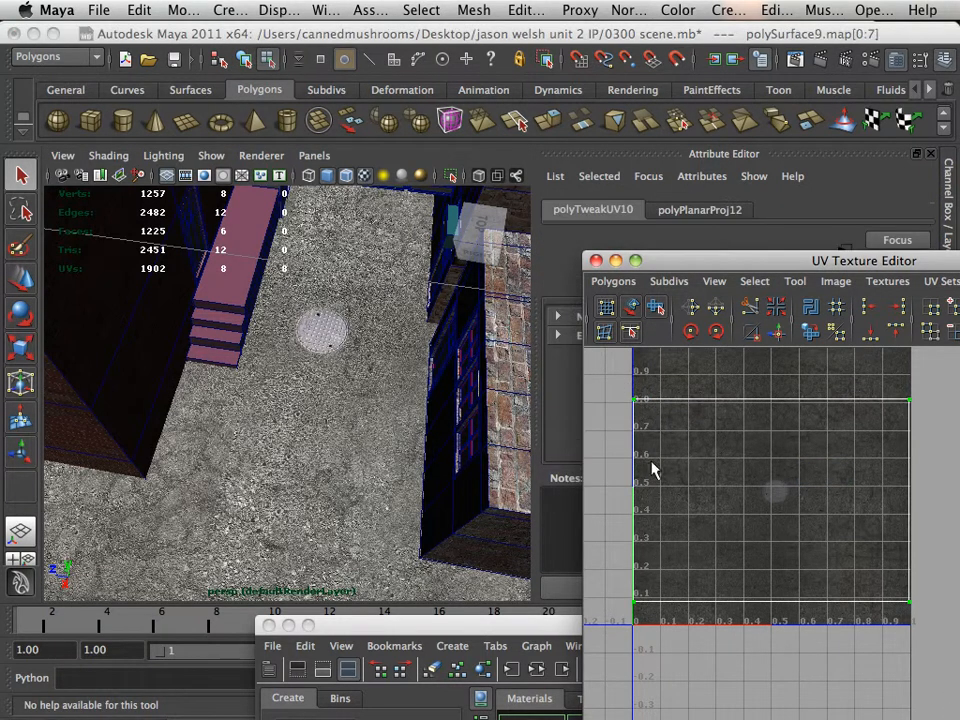
{"action": "left_click", "coordinate": [20, 278]}
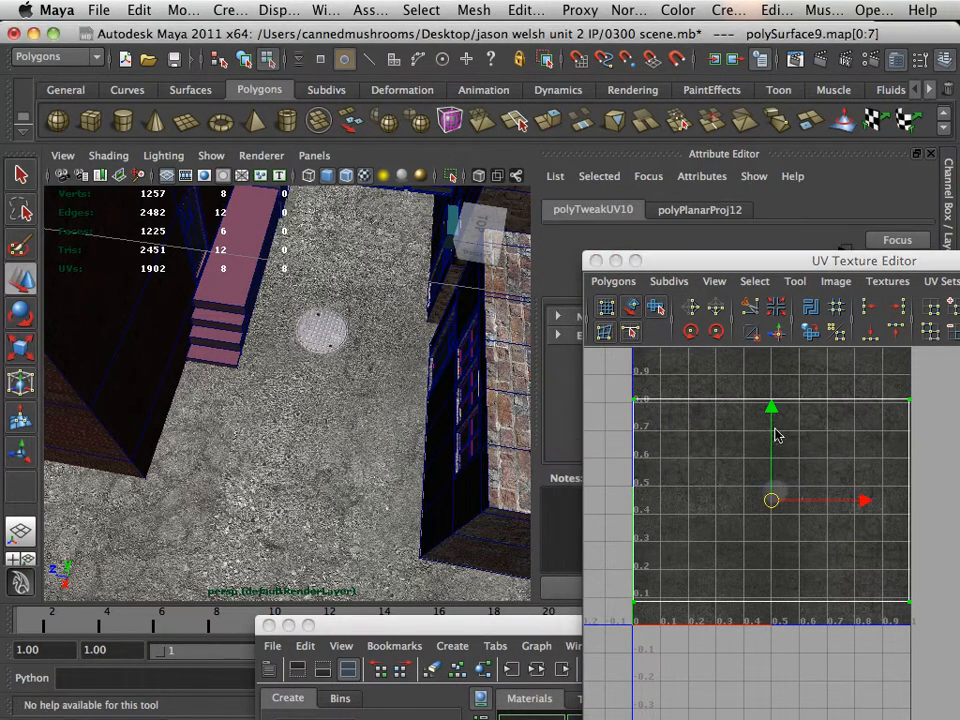
{"action": "mouse_move", "coordinate": [776, 418]}
{"action": "left_mouse_down"}
{"action": "mouse_move", "coordinate": [776, 408]}
{"action": "mouse_move", "coordinate": [776, 432]}
{"action": "mouse_move", "coordinate": [776, 388]}
{"action": "mouse_move", "coordinate": [776, 428]}
{"action": "mouse_move", "coordinate": [774, 419]}
{"action": "left_mouse_up"}
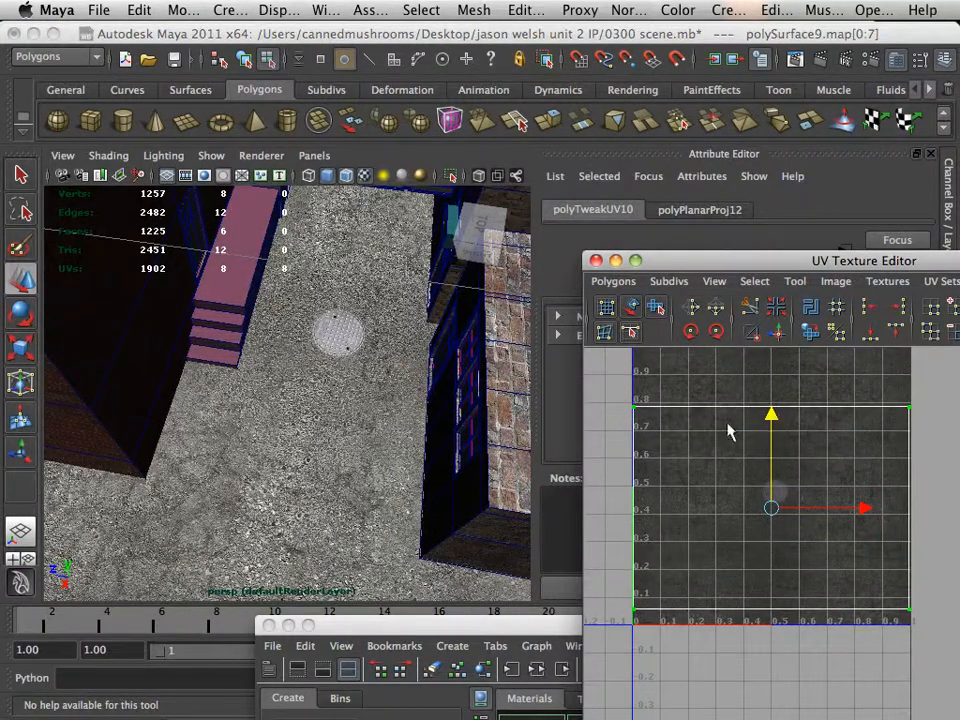
- In the front view, select the road slab's side and bottom faces and delete them, keeping only the top face
{"action": "left_click_drag", "start_coordinate": [672, 266], "coordinate": [724, 538]}
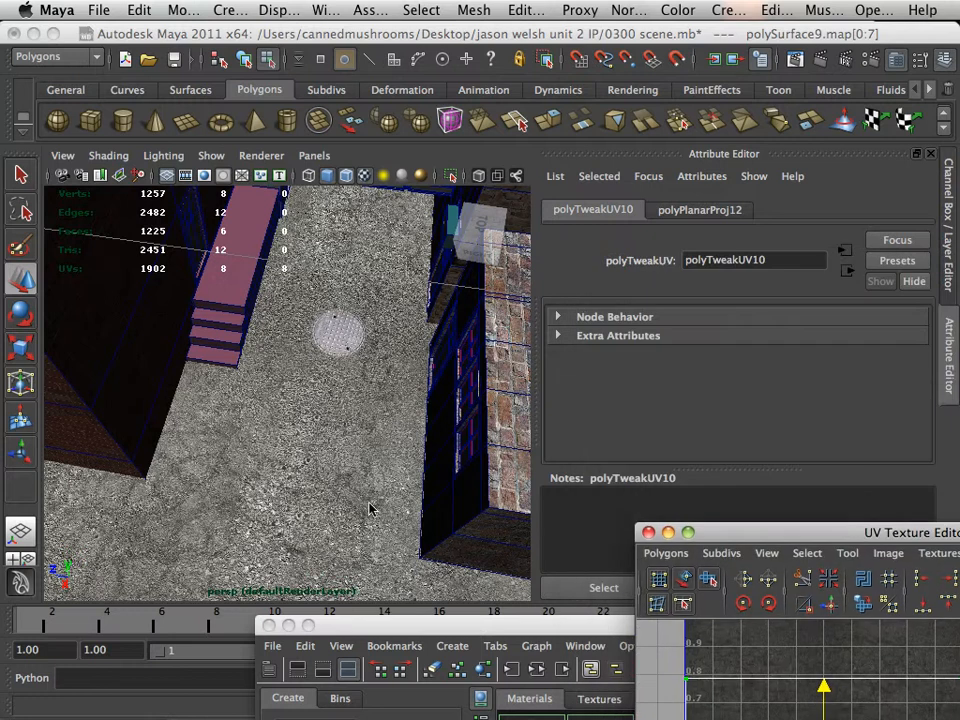
{"action": "key", "text": "space"}
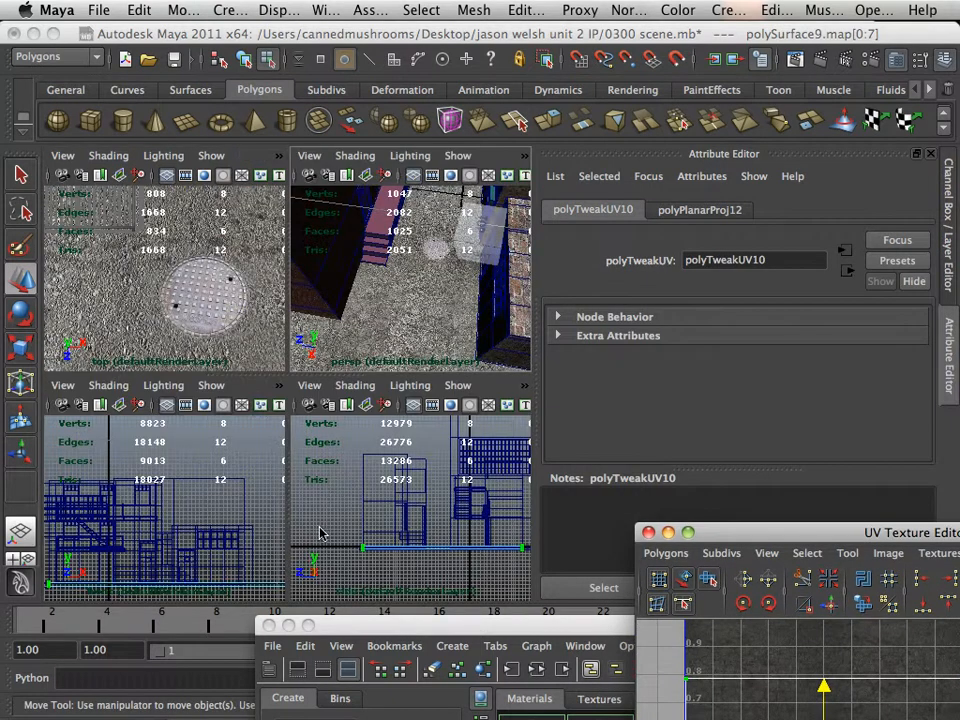
{"action": "key", "text": "space"}
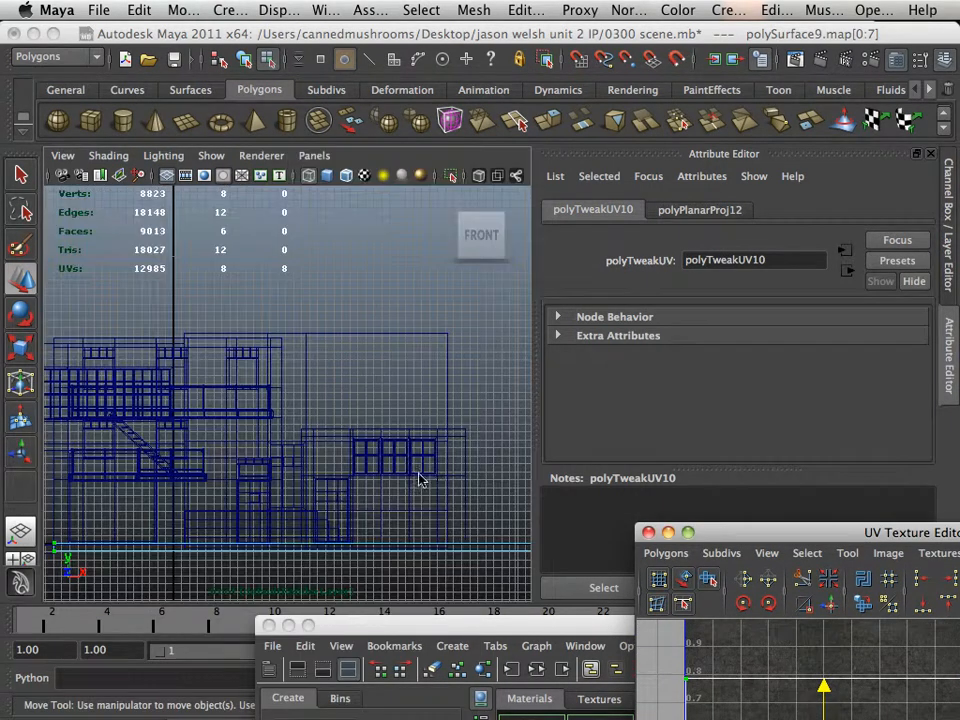
{"action": "left_click_drag", "start_coordinate": [420, 480], "coordinate": [275, 412]}
{"action": "right_click", "coordinate": [283, 458]}
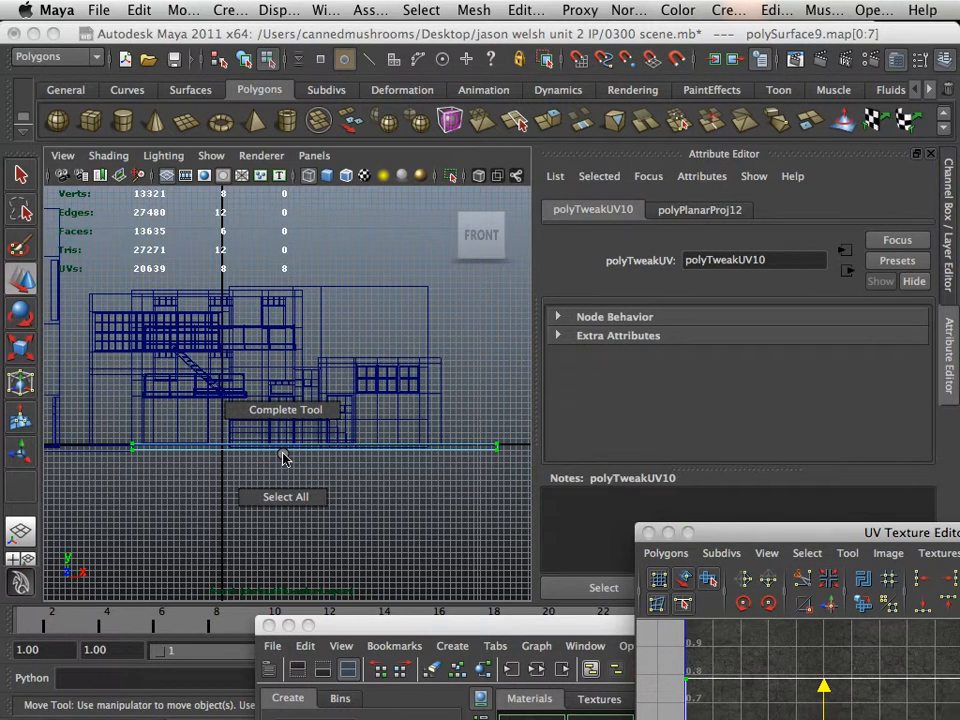
{"action": "right_click", "coordinate": [282, 456]}
{"action": "right_click", "coordinate": [356, 447]}
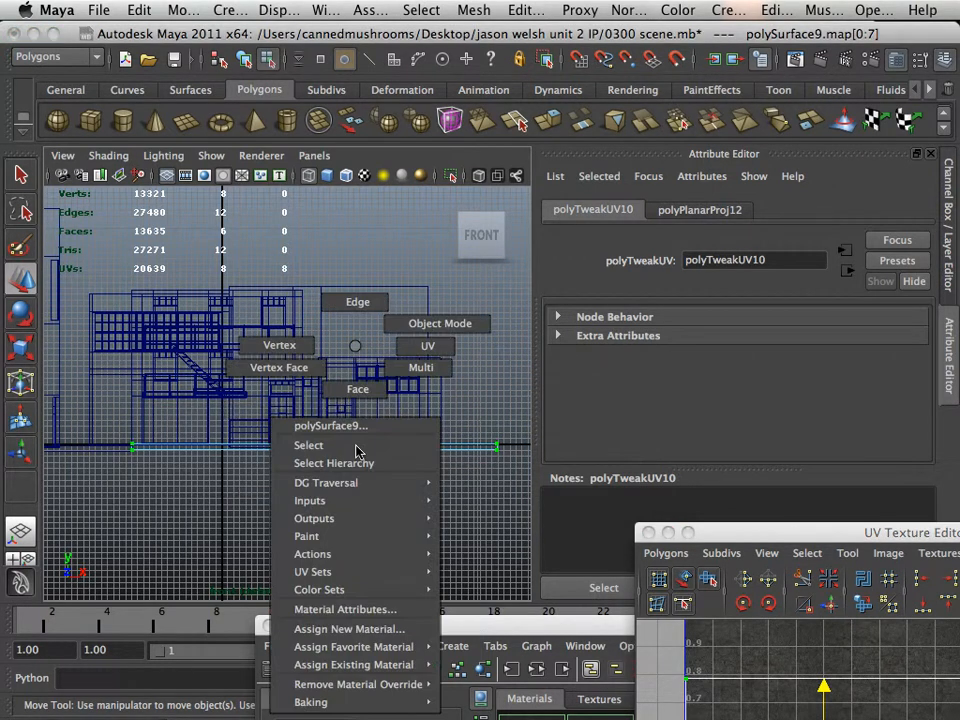
{"action": "left_click", "coordinate": [360, 392]}
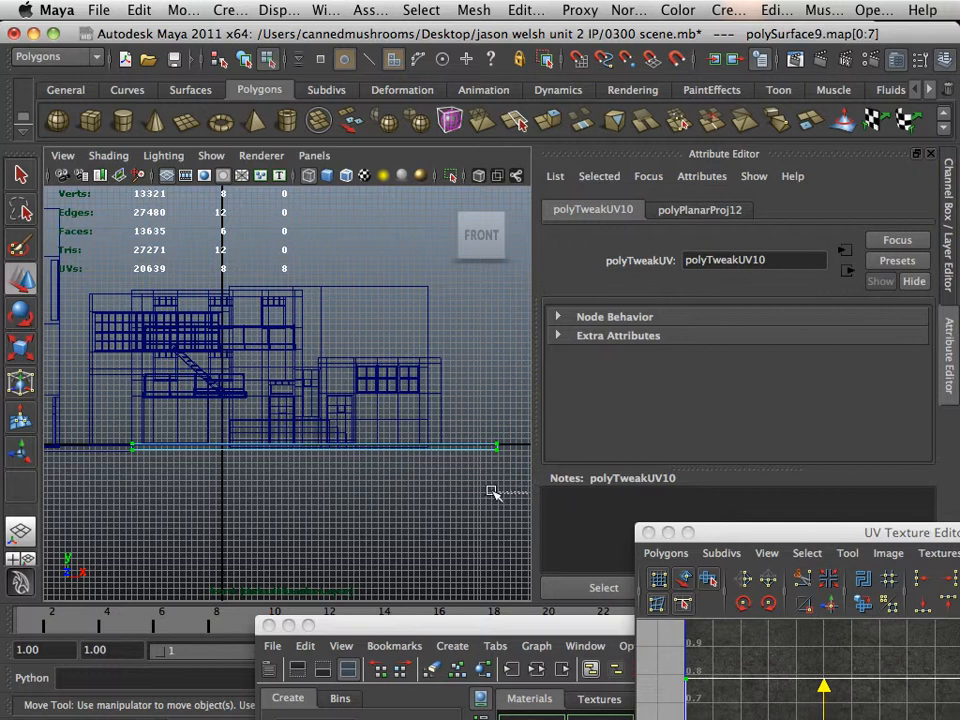
{"action": "left_click", "coordinate": [118, 450]}
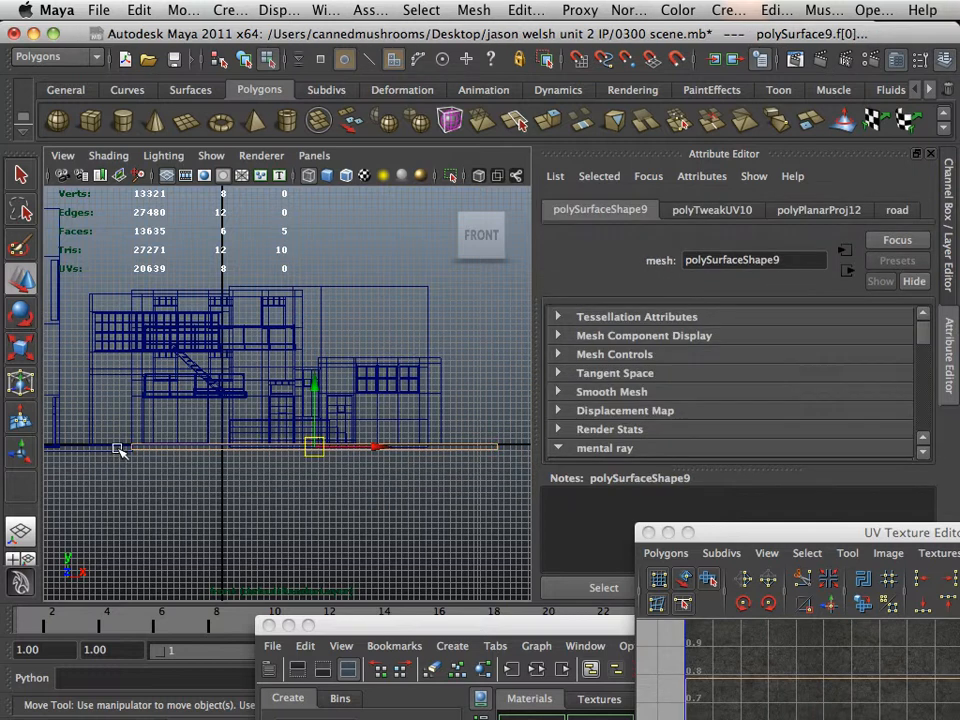
{"action": "key", "text": "Delete"}
{"action": "key", "text": "space"}
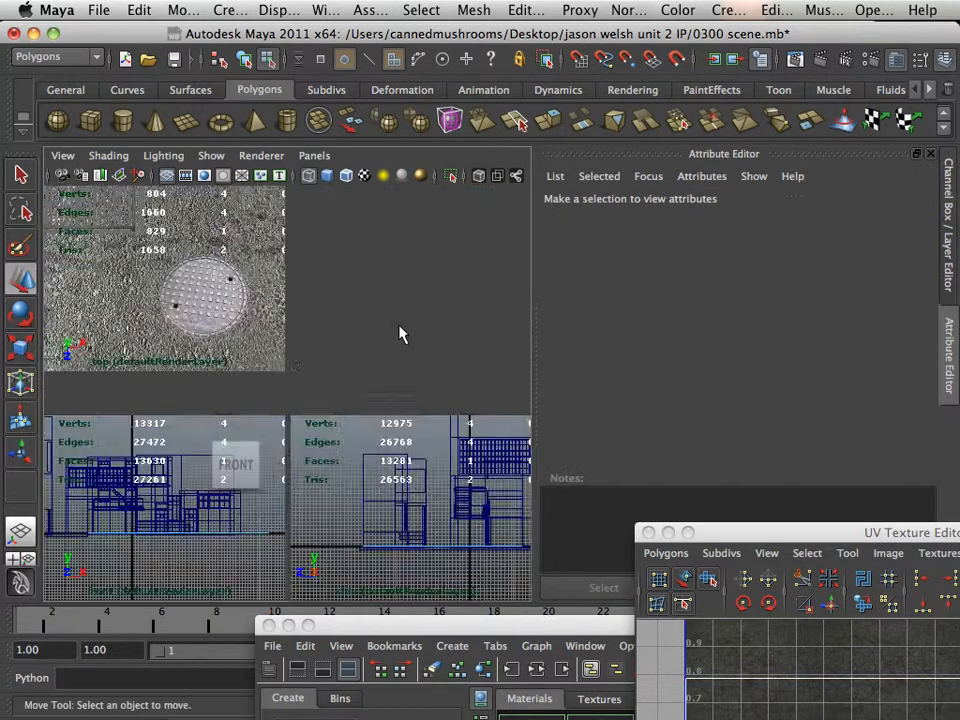
- Select the neighbouring road slab's side and bottom faces in the side view and delete them, keeping only the top face
{"action": "key", "text": "space"}
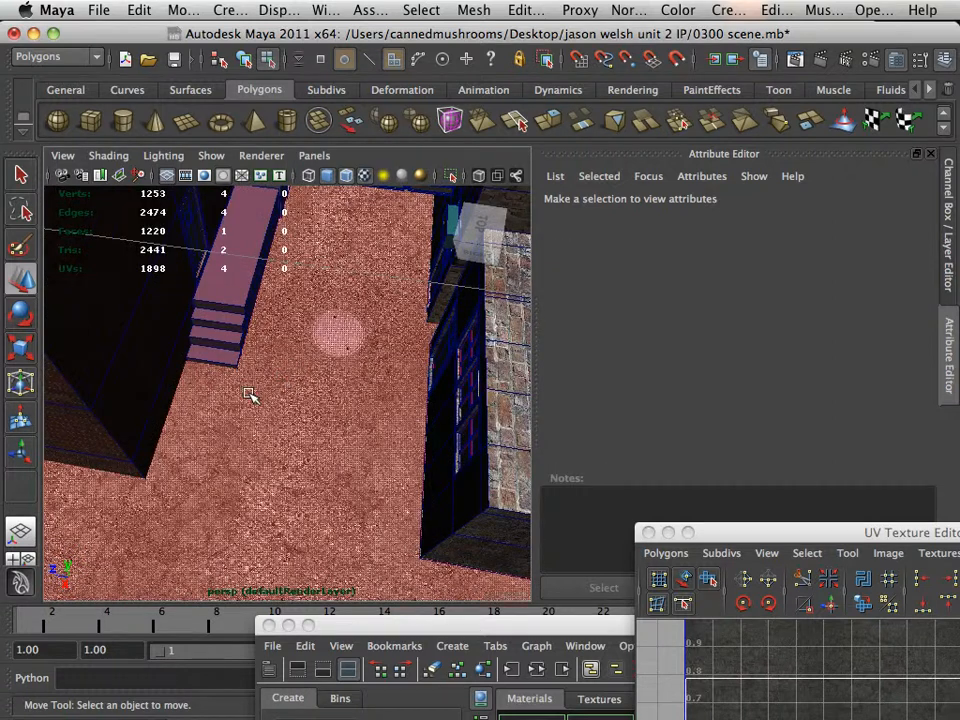
{"action": "left_click_drag", "start_coordinate": [249, 394], "coordinate": [446, 394]}
{"action": "left_click", "coordinate": [340, 391]}
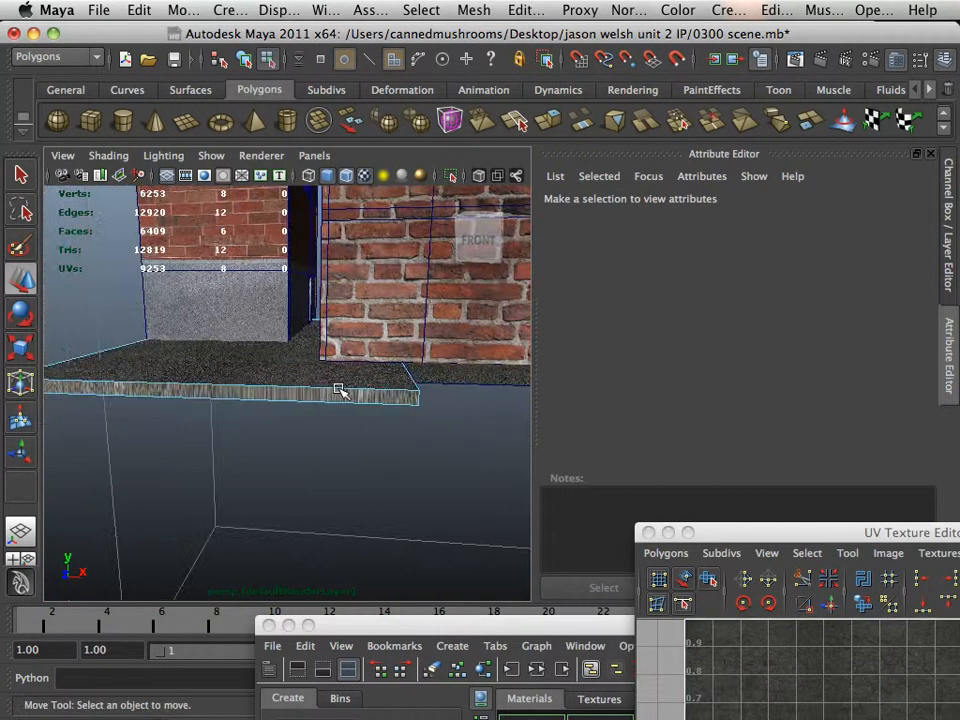
{"action": "key", "text": "space"}
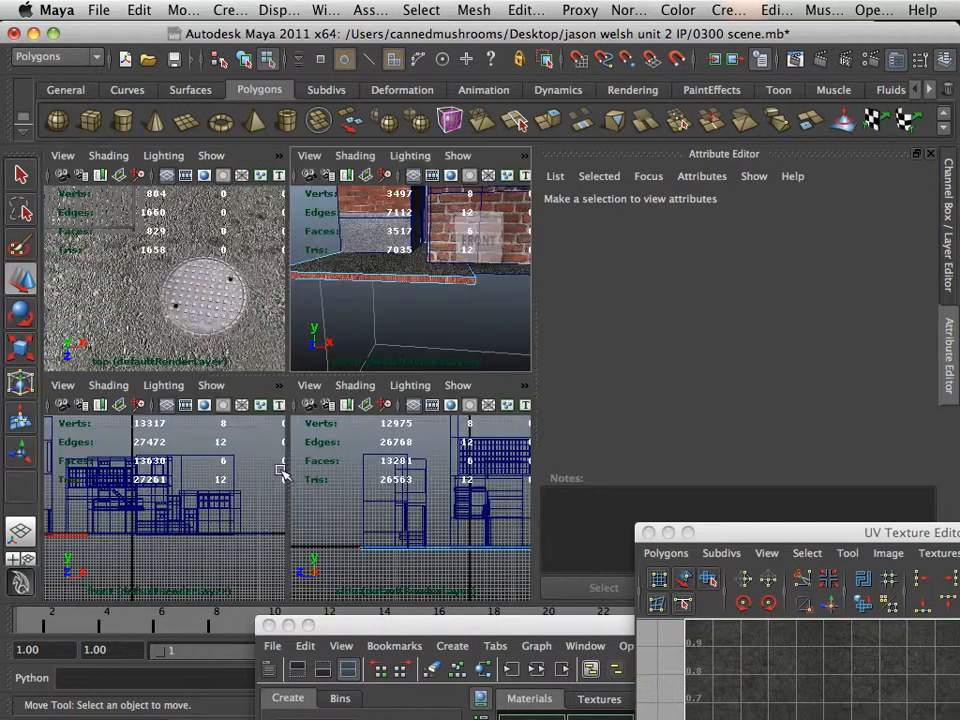
{"action": "key", "text": "space"}
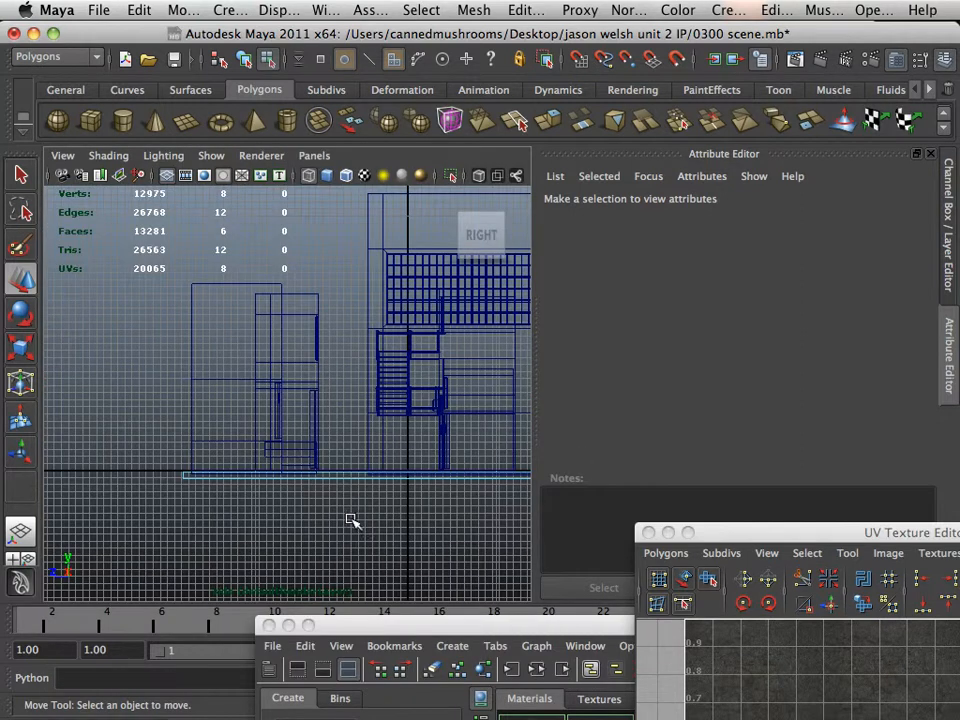
{"action": "left_click_drag", "start_coordinate": [349, 521], "coordinate": [291, 480]}
{"action": "right_click", "coordinate": [336, 452]}
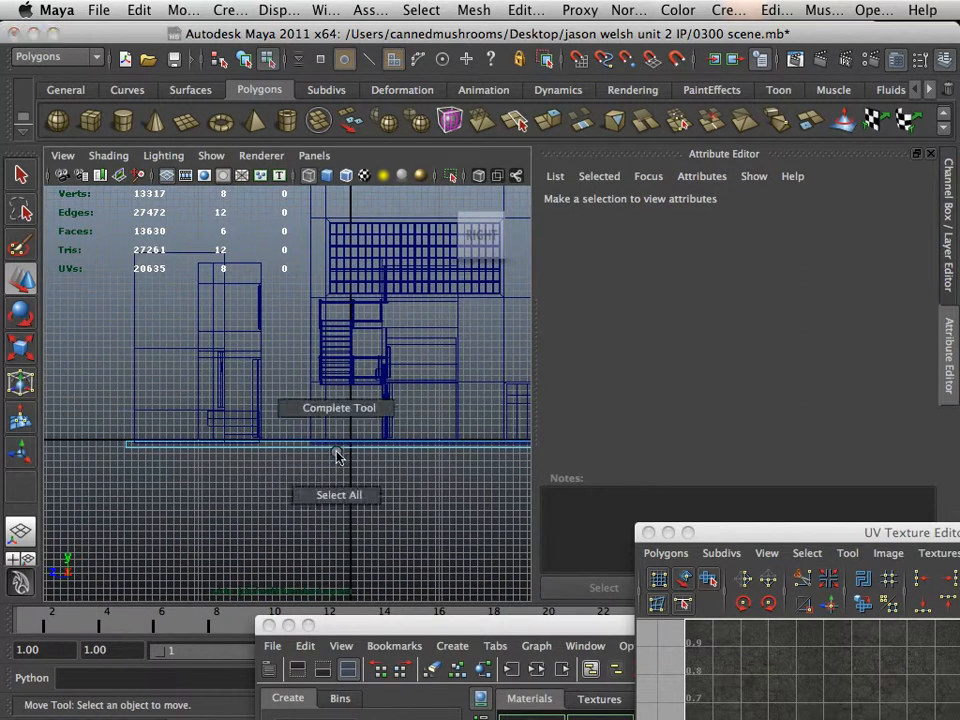
{"action": "right_click", "coordinate": [336, 452]}
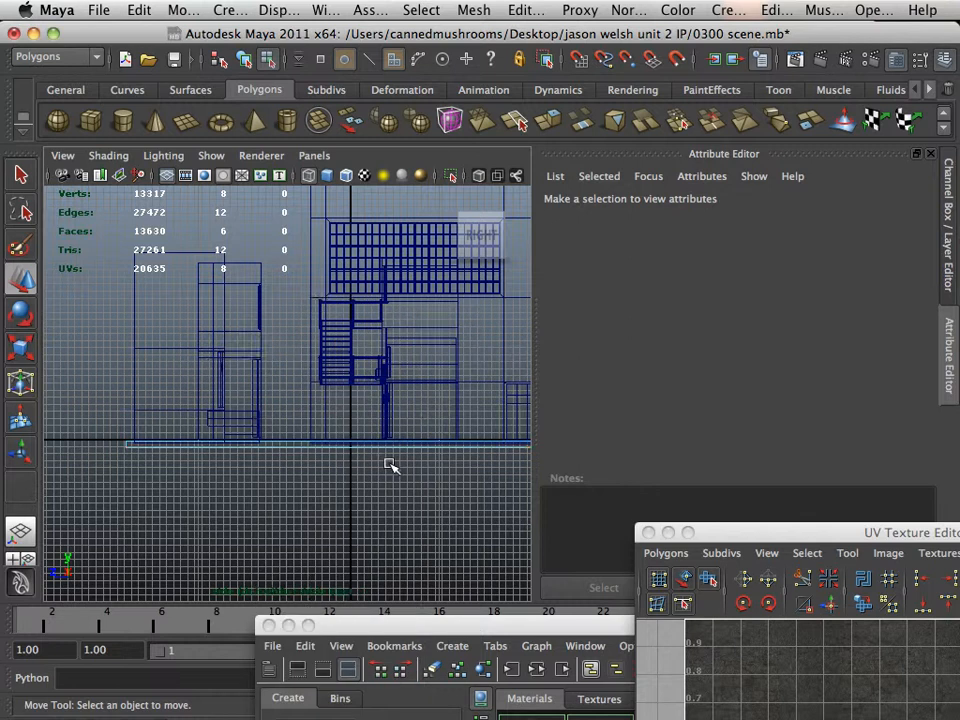
{"action": "left_click_drag", "start_coordinate": [392, 465], "coordinate": [306, 484]}
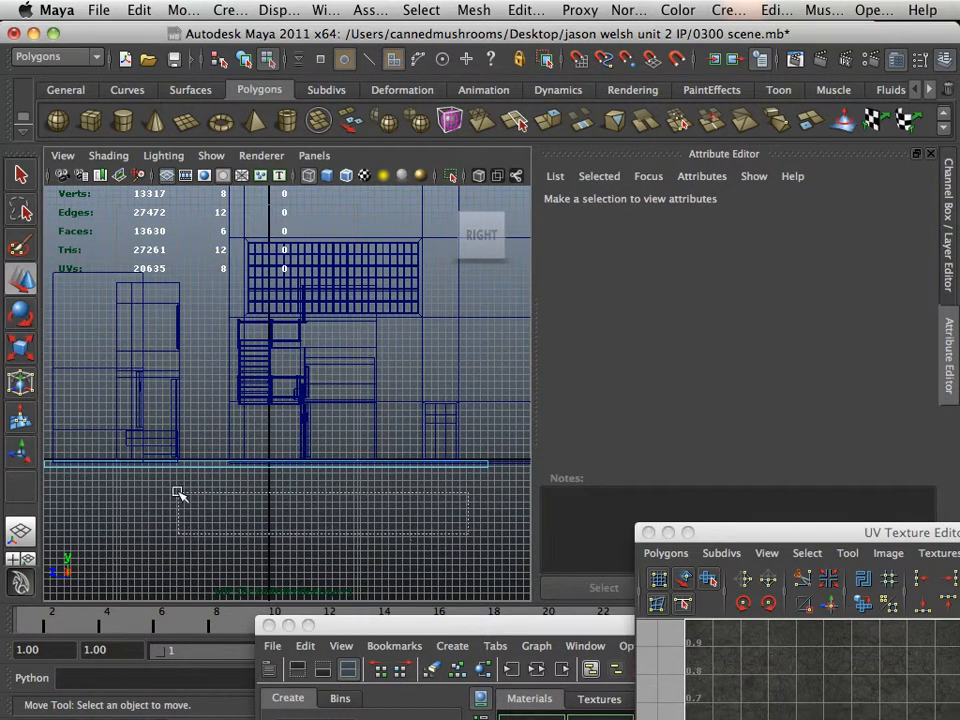
{"action": "left_click_drag", "start_coordinate": [170, 465], "coordinate": [170, 465]}
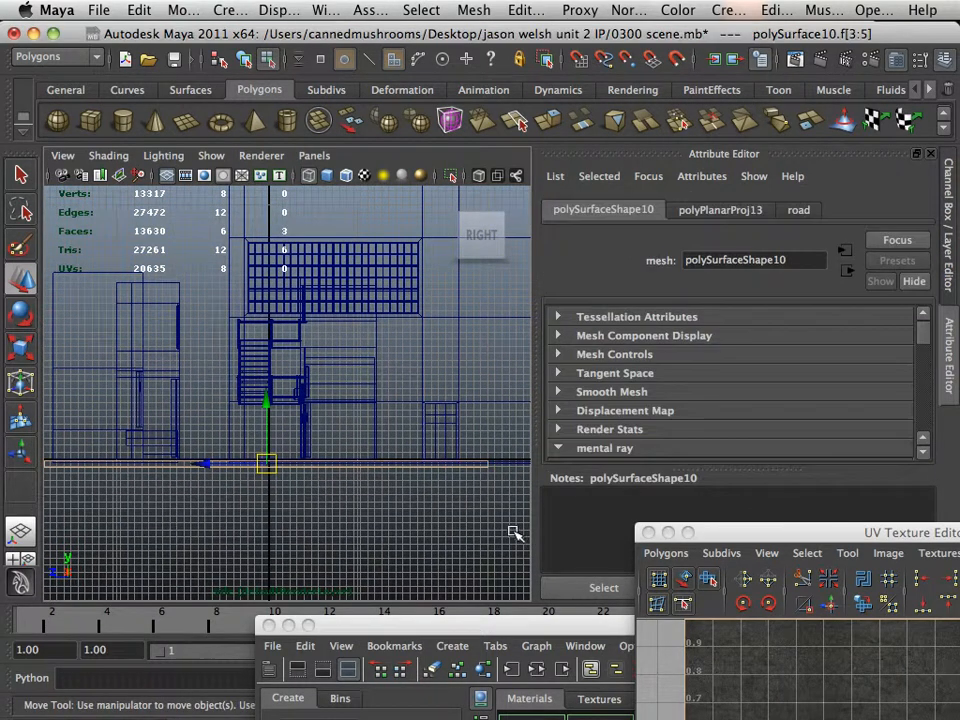
{"action": "left_click_drag", "start_coordinate": [512, 533], "coordinate": [485, 525]}
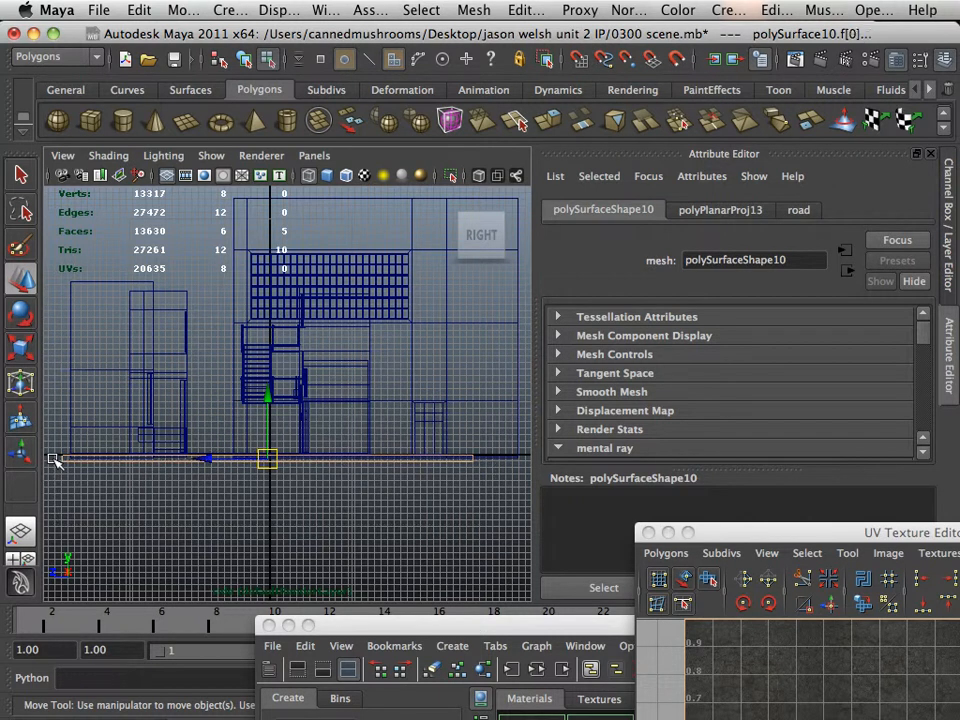
{"action": "left_click", "coordinate": [56, 461]}
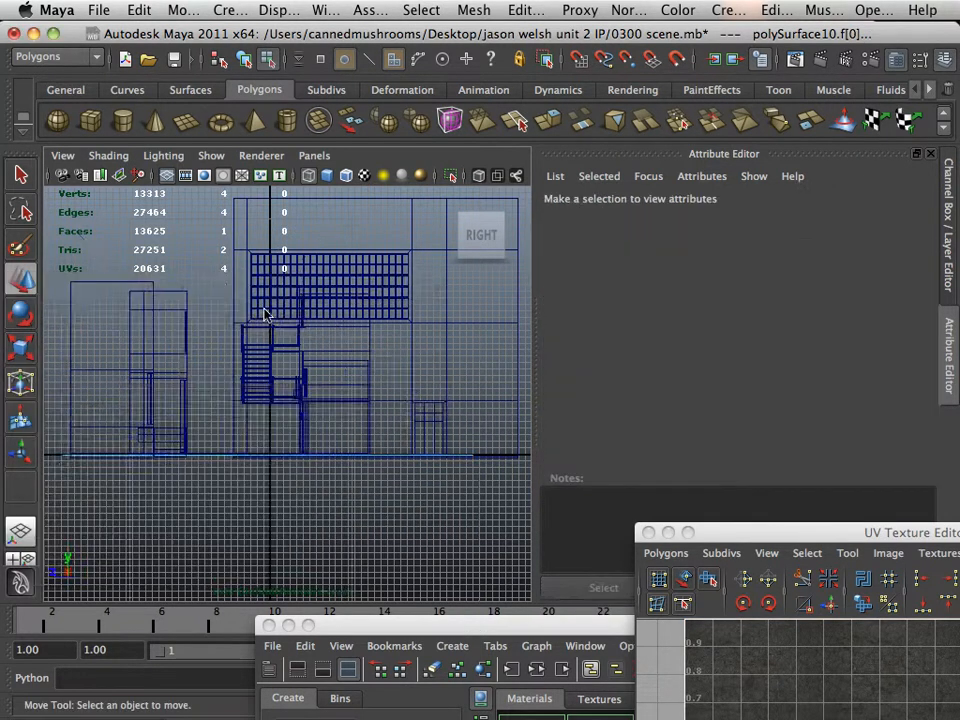
- Return to the perspective view and examine the trimmed road slab and the alley ground beside the metal staircase
{"action": "key", "text": "space"}
{"action": "key", "text": "space"}
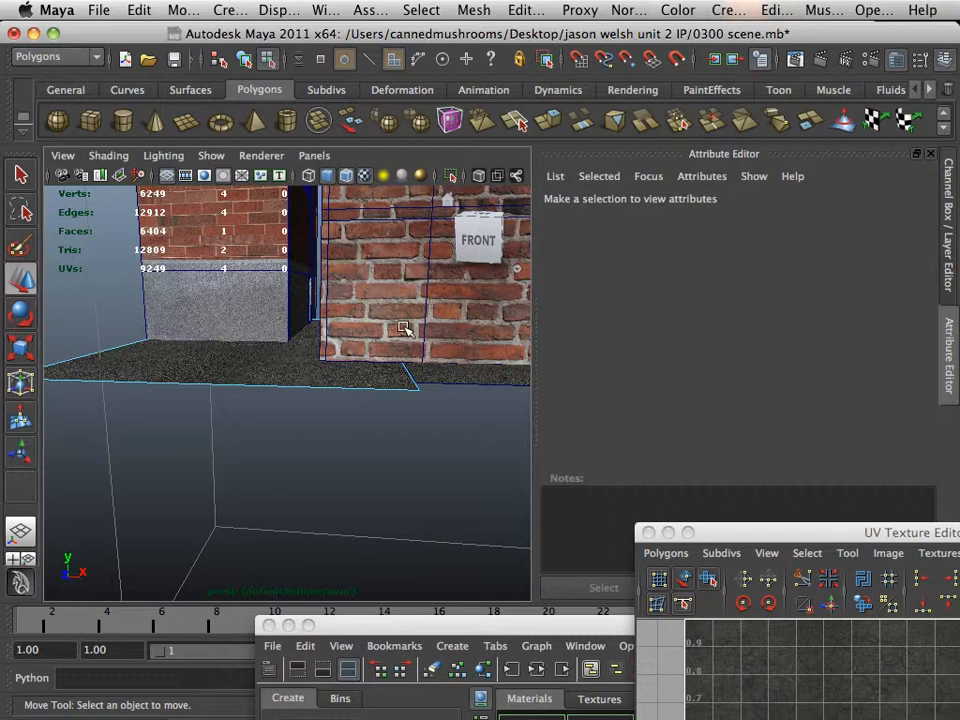
{"action": "left_click_drag", "start_coordinate": [407, 328], "coordinate": [85, 385]}
{"action": "left_click_drag", "start_coordinate": [302, 399], "coordinate": [71, 362]}
{"action": "left_click_drag", "start_coordinate": [220, 385], "coordinate": [381, 401]}
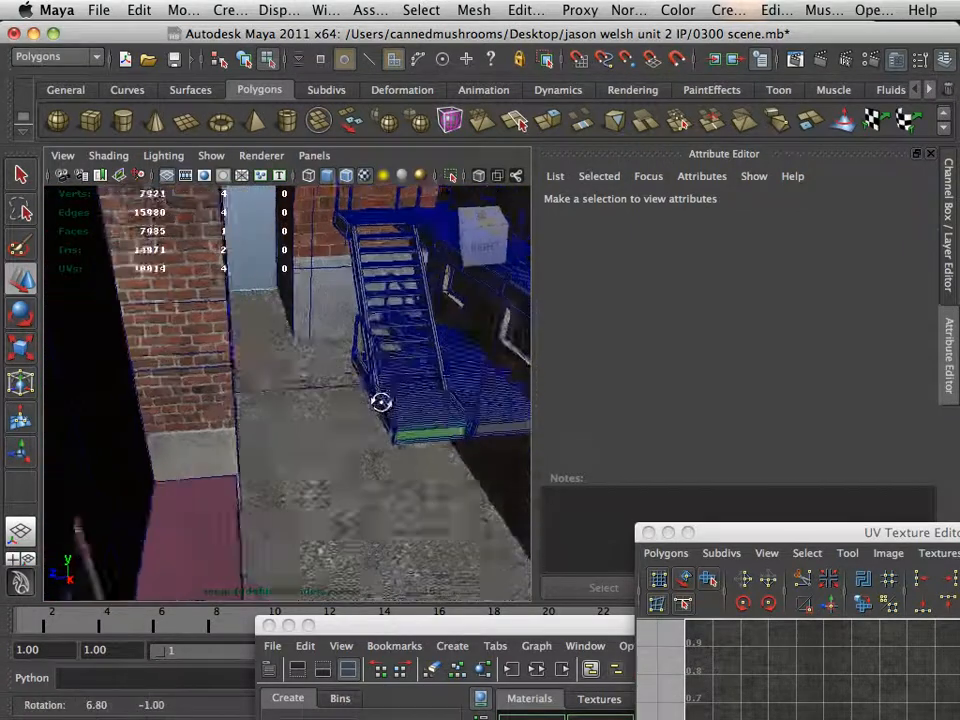